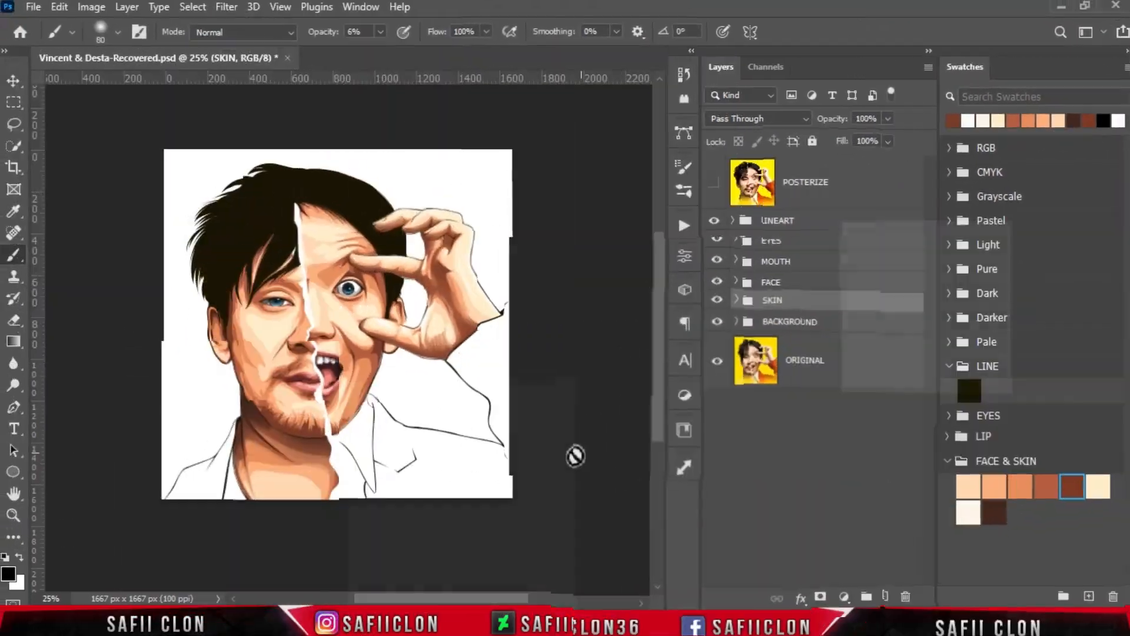
- Set the Pen tool to Shape mode with its path operation on New Layer
click(15, 408)
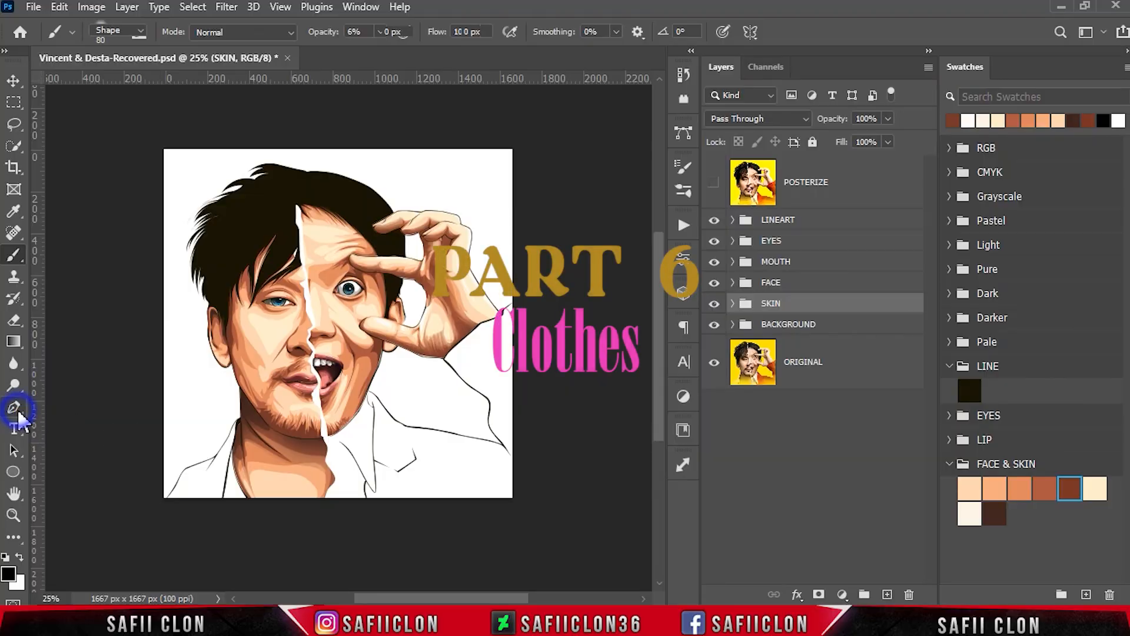
click(135, 31)
click(115, 44)
click(517, 31)
click(538, 54)
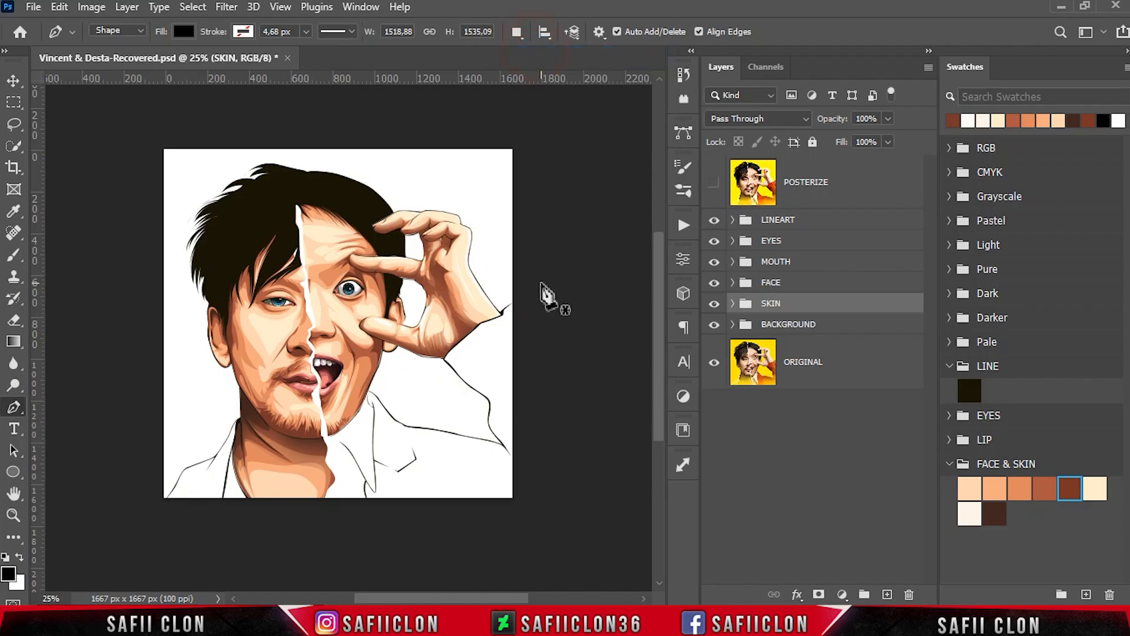
- Above the BACKGROUND group, start a black Pen shape tracing the left man's shoulder from the canvas's lower-left corner up to the collar tip
click(812, 325)
key(ctrl+plus)
key(ctrl+plus)
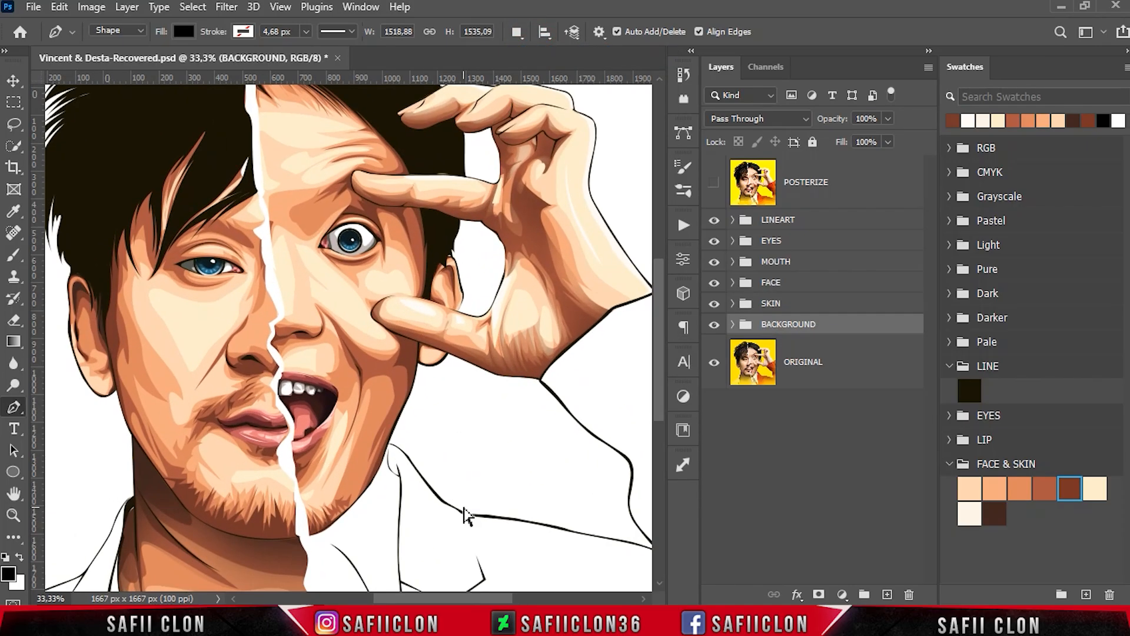
scroll(386, 469, down, 6)
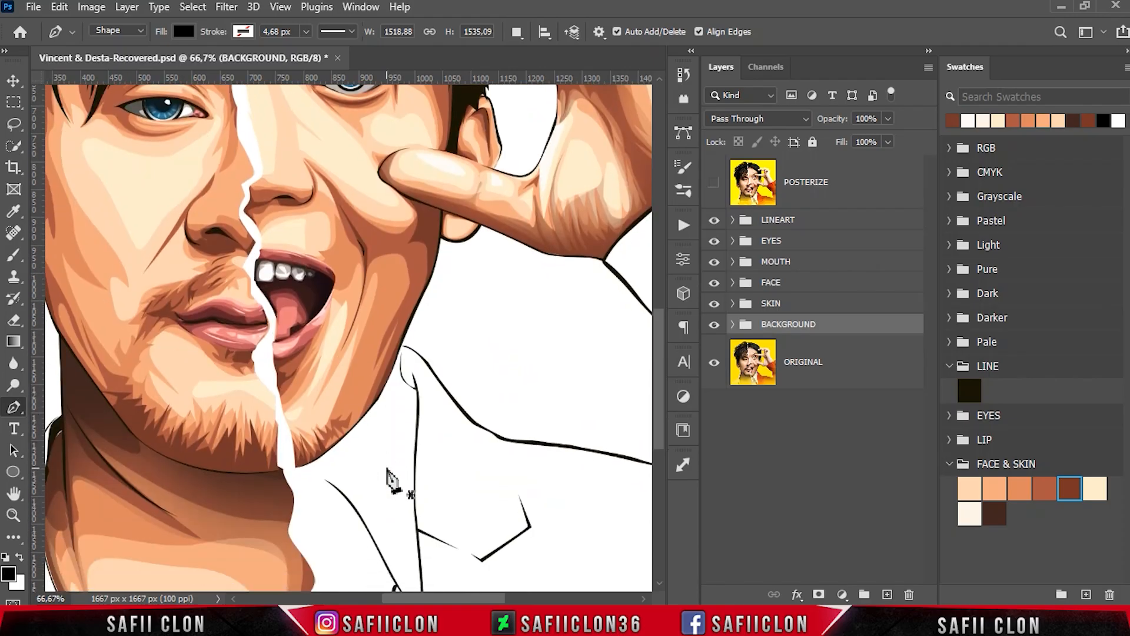
drag(420, 599, 352, 598)
click(197, 504)
click(222, 466)
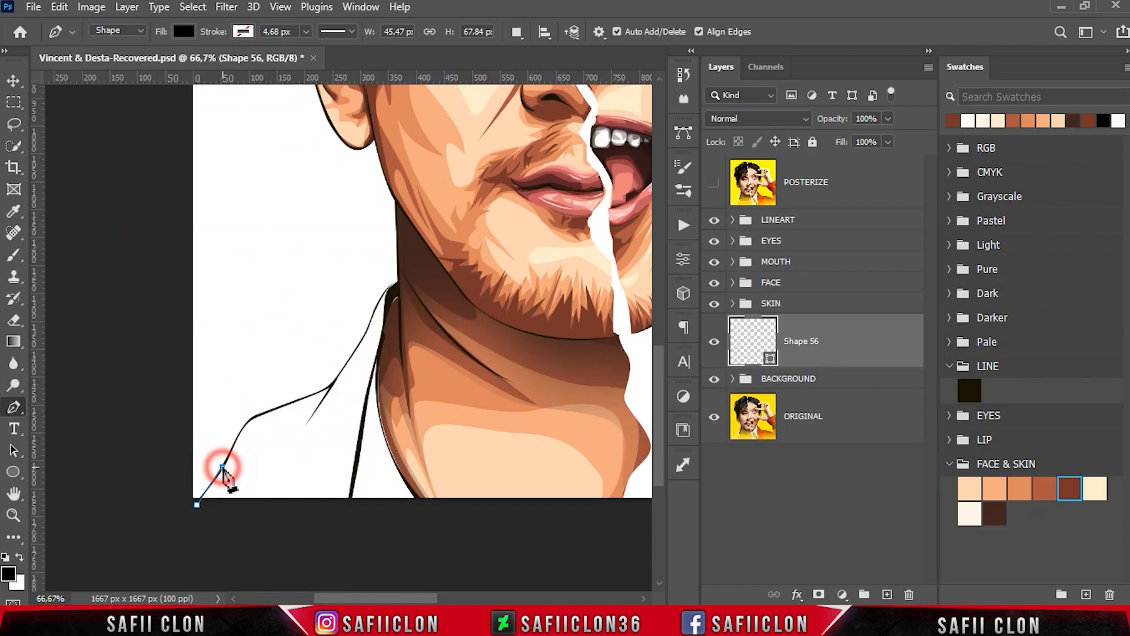
drag(238, 436, 277, 409)
drag(333, 383, 342, 376)
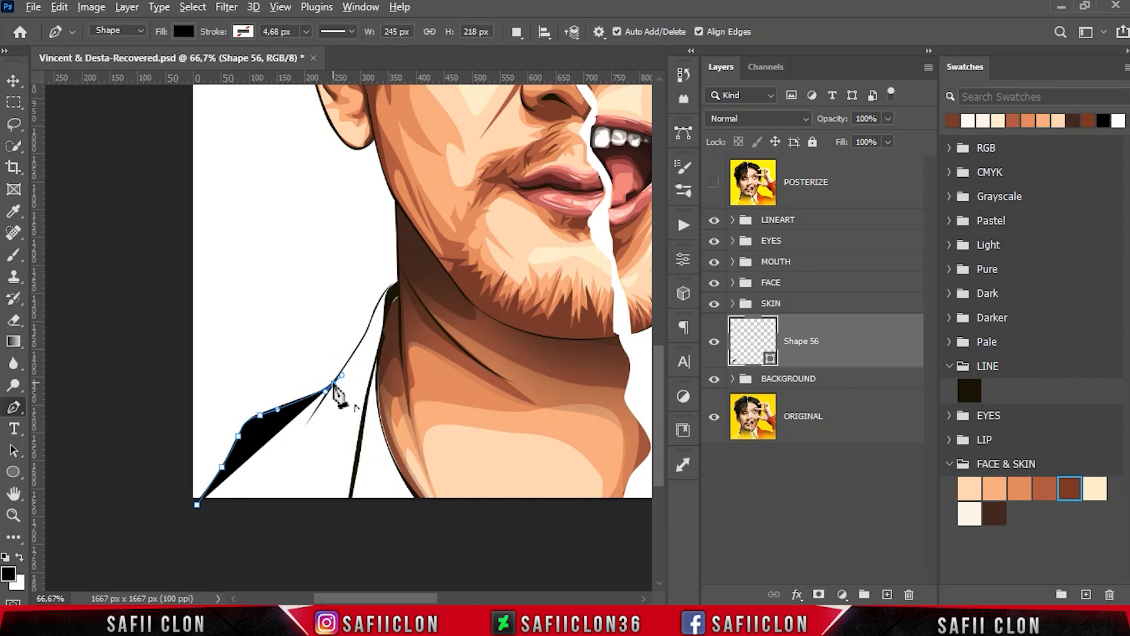
drag(366, 332, 372, 321)
drag(398, 284, 402, 291)
- Close the shirt shape across the neck under the chin and below the canvas's bottom edge, back to its starting point
scroll(386, 470, right, 5)
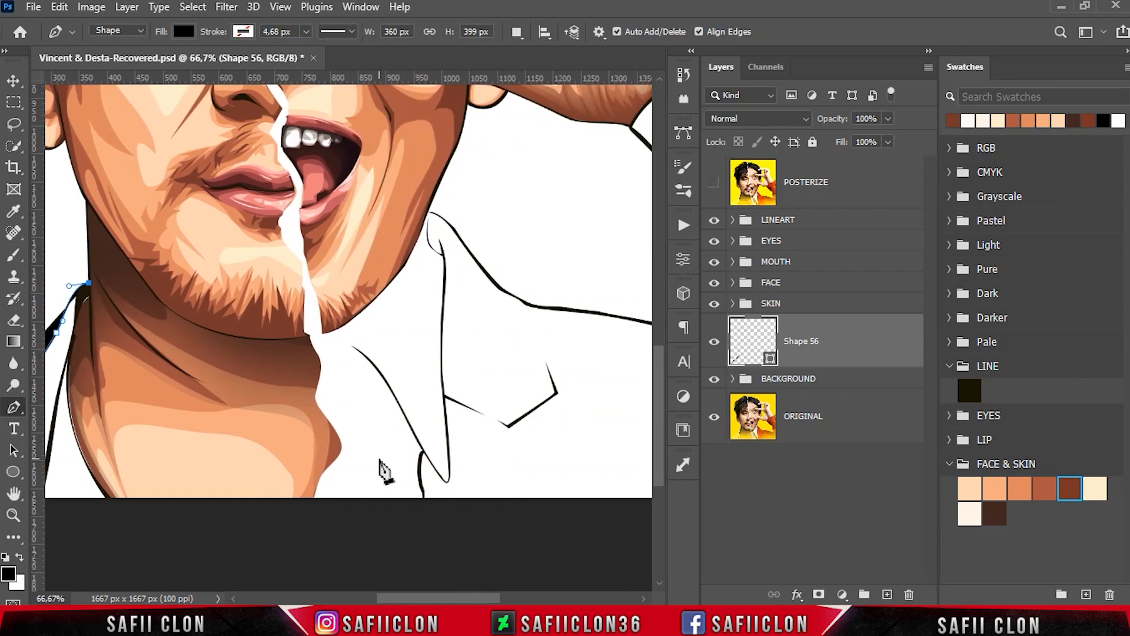
drag(299, 338, 310, 344)
drag(216, 473, 212, 484)
click(200, 524)
drag(407, 598, 371, 598)
click(266, 543)
click(129, 529)
click(71, 505)
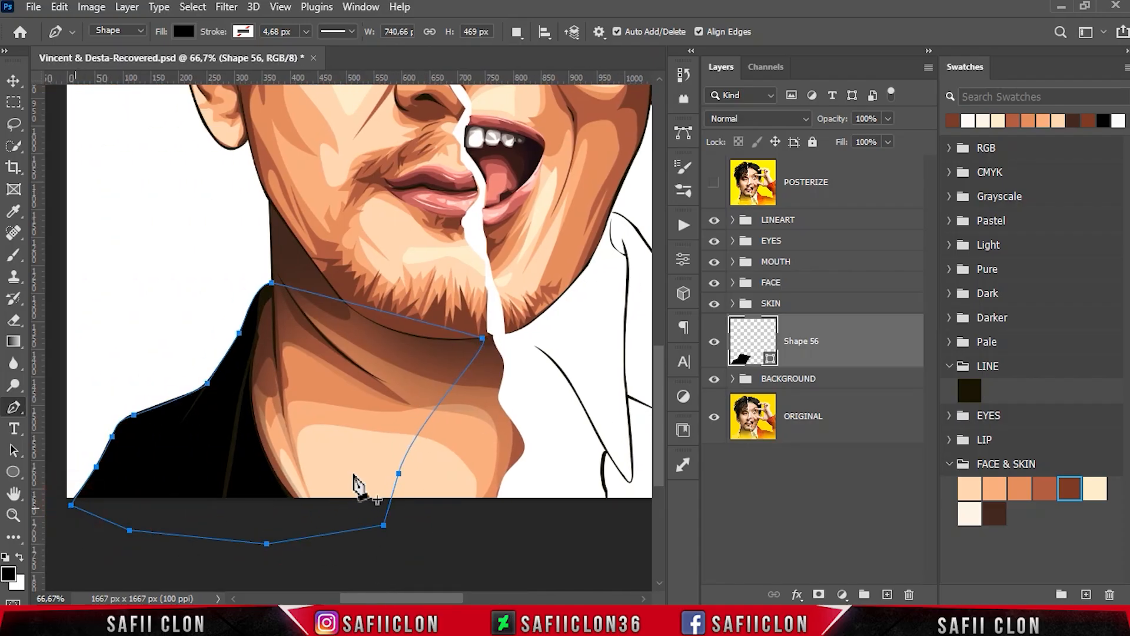
- Import the CLOTHES.aco swatches, then collapse the FACE & SKIN swatch group and expand the CLOTHES group
click(1124, 68)
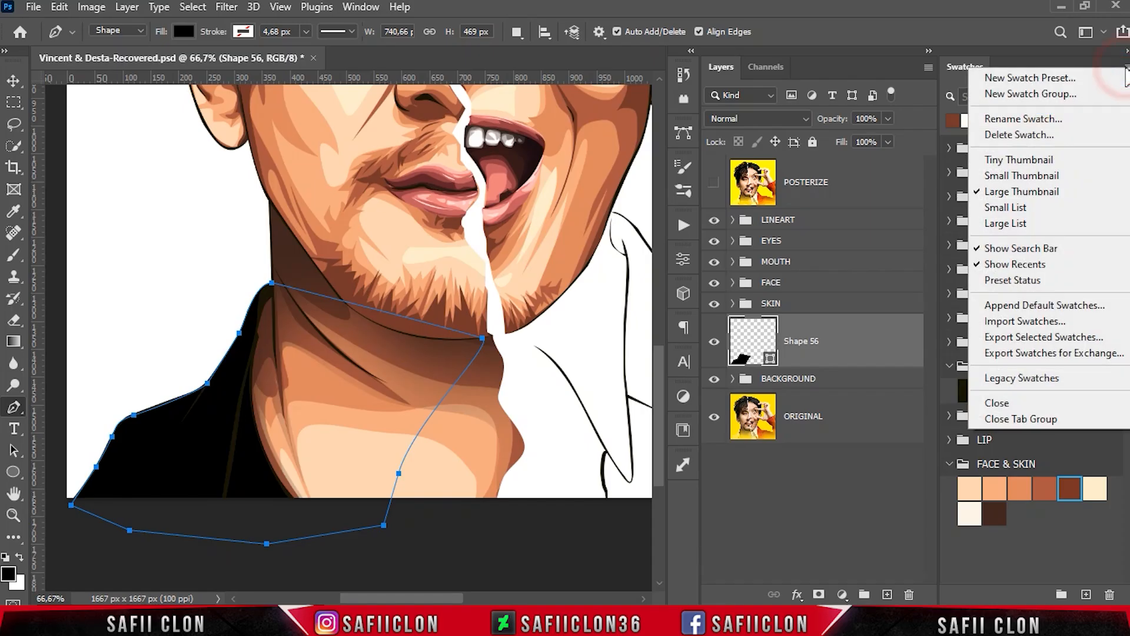
click(1030, 322)
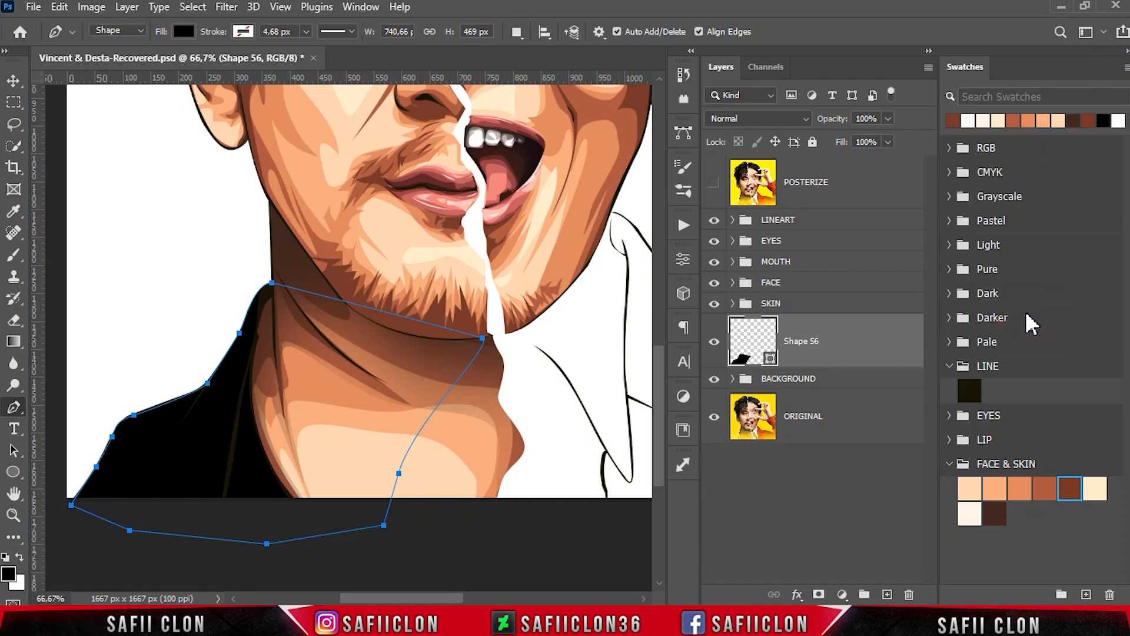
click(236, 168)
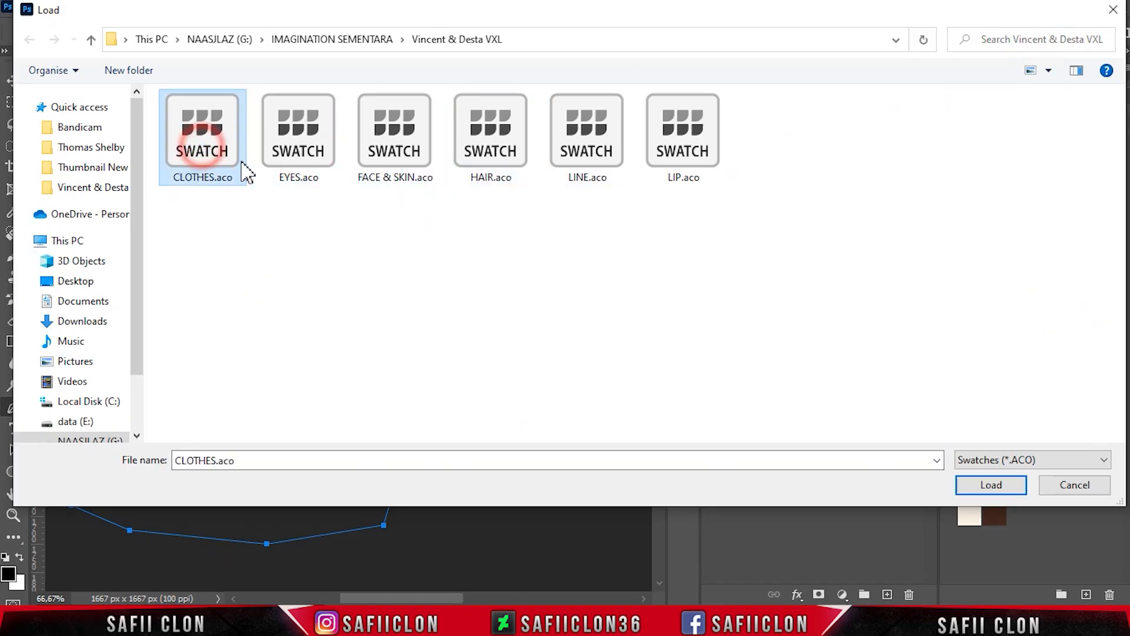
click(980, 485)
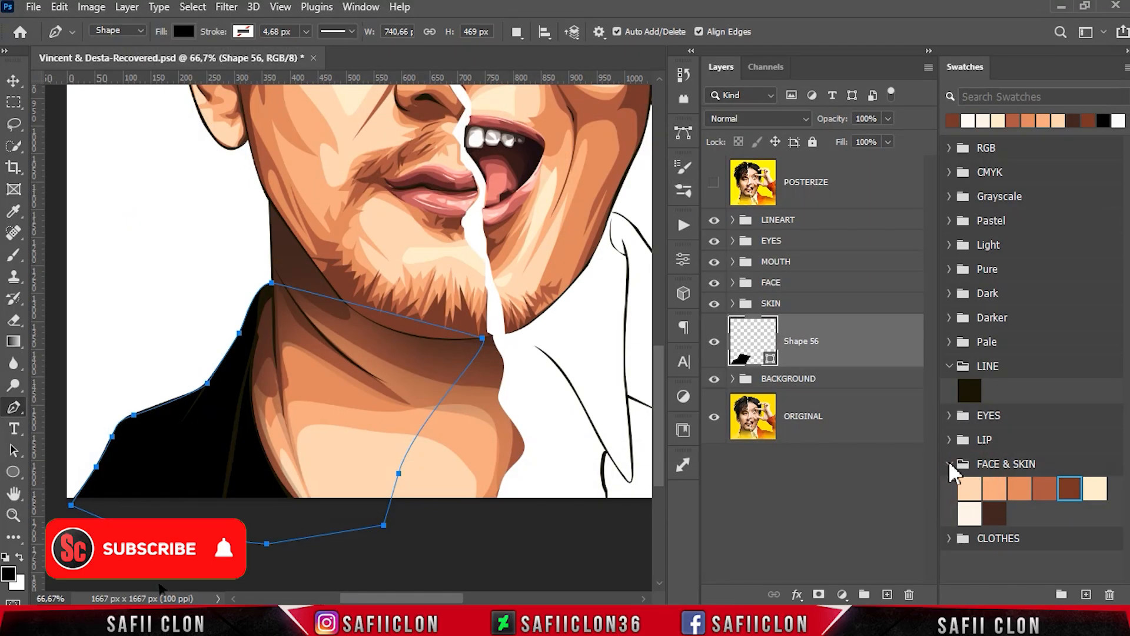
click(949, 465)
click(950, 488)
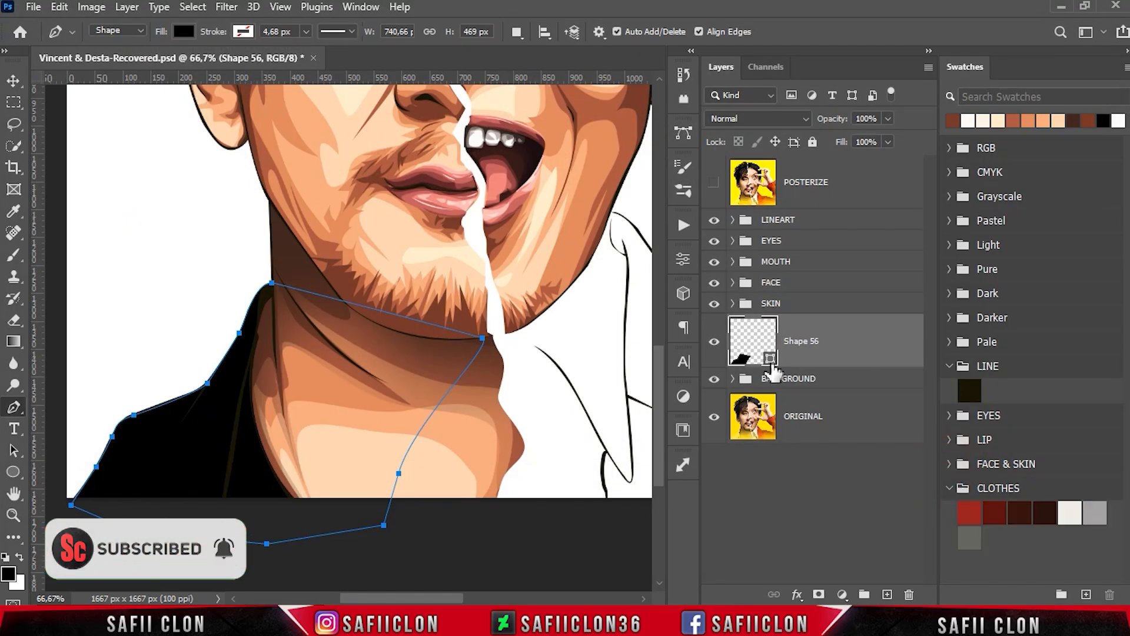
- Recolour the new shirt shape with the off-white CLOTHES swatch, efece5
double_click(769, 359)
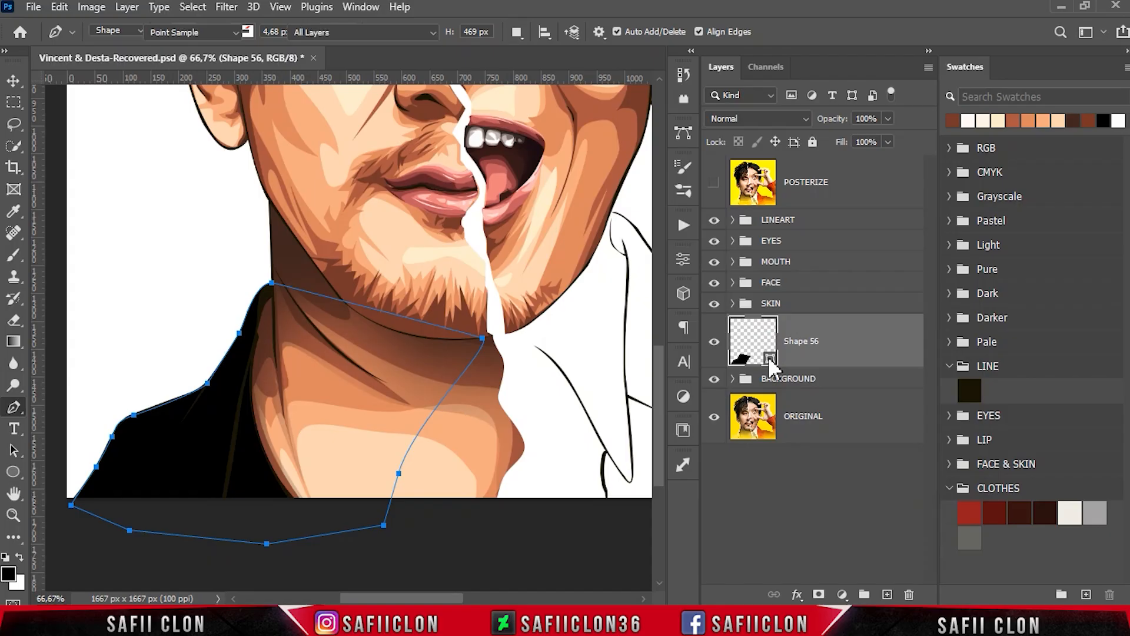
click(1071, 518)
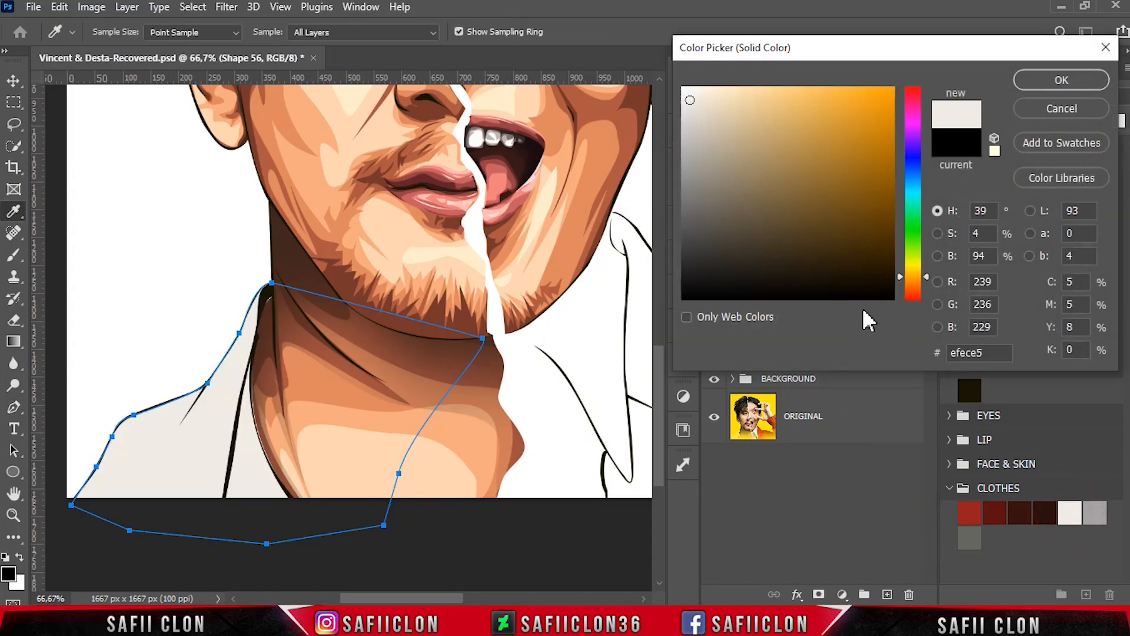
click(1081, 82)
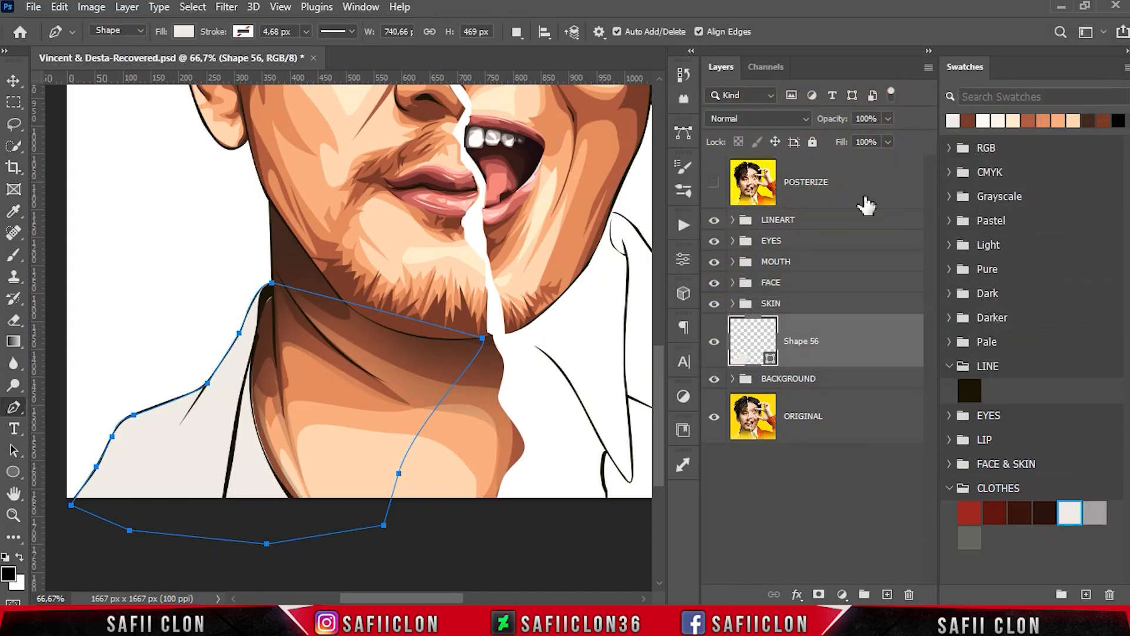
- Using Combine Shapes and the POSTERIZE layer as reference, trace the right man's shirt collar from below the canvas up to the collar's top
click(712, 185)
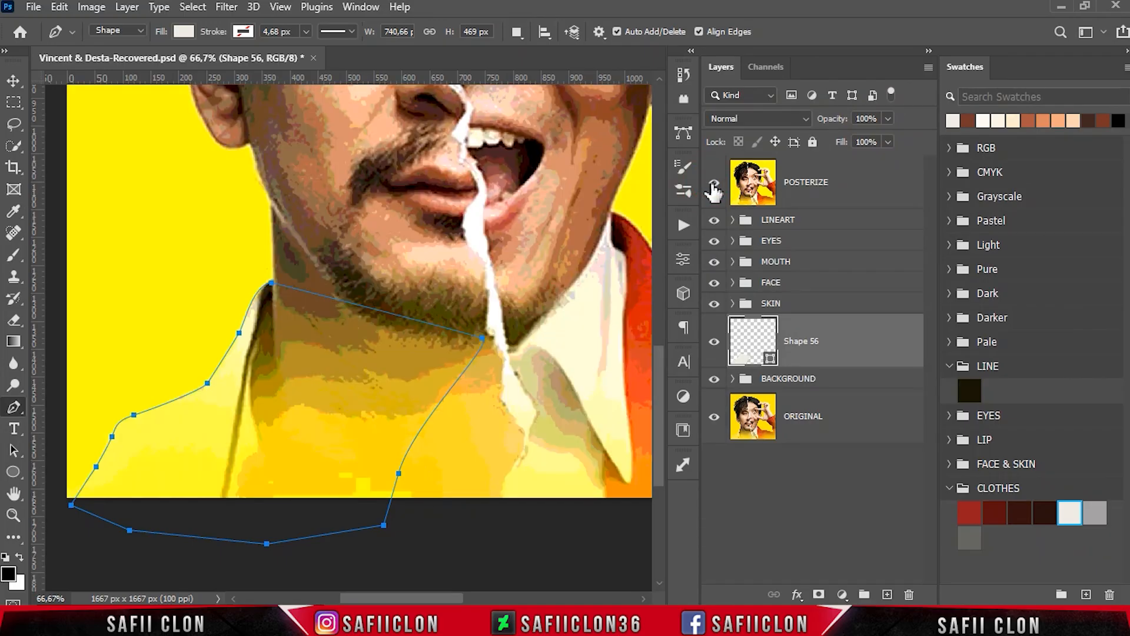
click(516, 33)
click(564, 71)
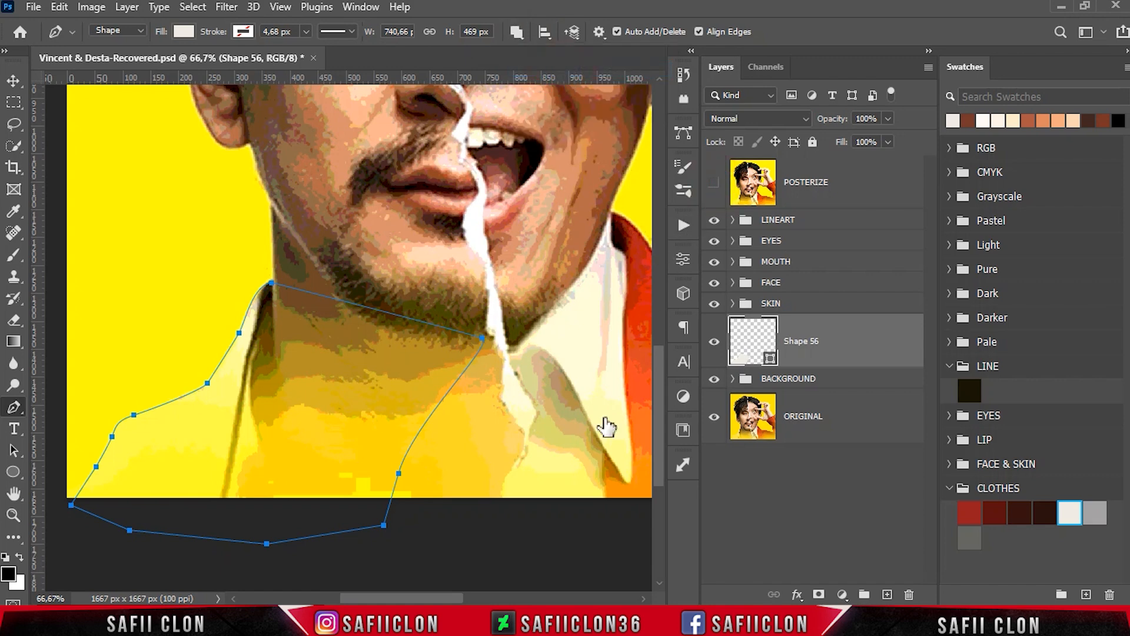
drag(455, 598, 494, 598)
click(418, 513)
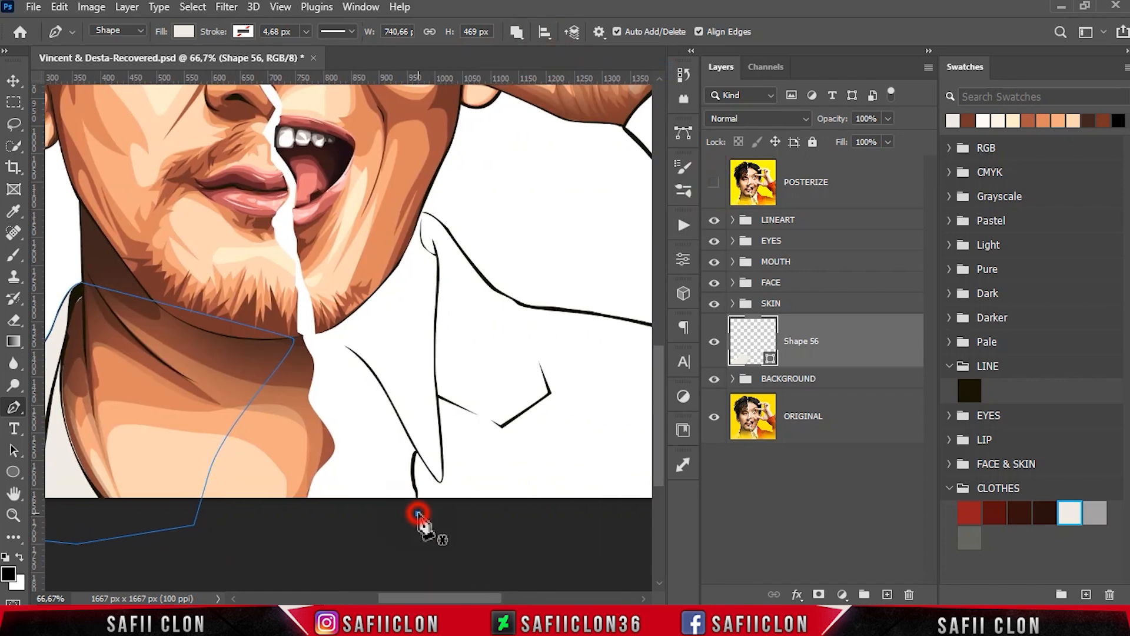
drag(414, 488, 441, 446)
click(712, 179)
click(712, 180)
drag(433, 354, 434, 342)
drag(438, 274, 372, 240)
click(713, 182)
click(712, 183)
click(423, 213)
- Close the right shirt shape along the jaw and torn paper edge and below the canvas, then hide the POSTERIZE layer
click(327, 306)
click(309, 325)
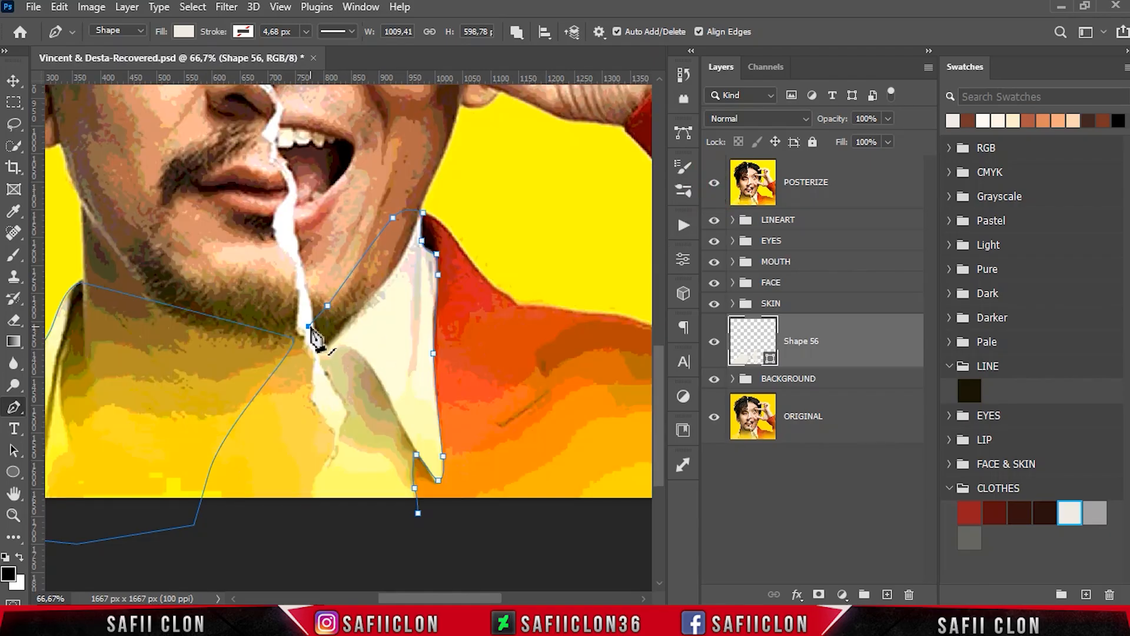
drag(309, 326, 316, 320)
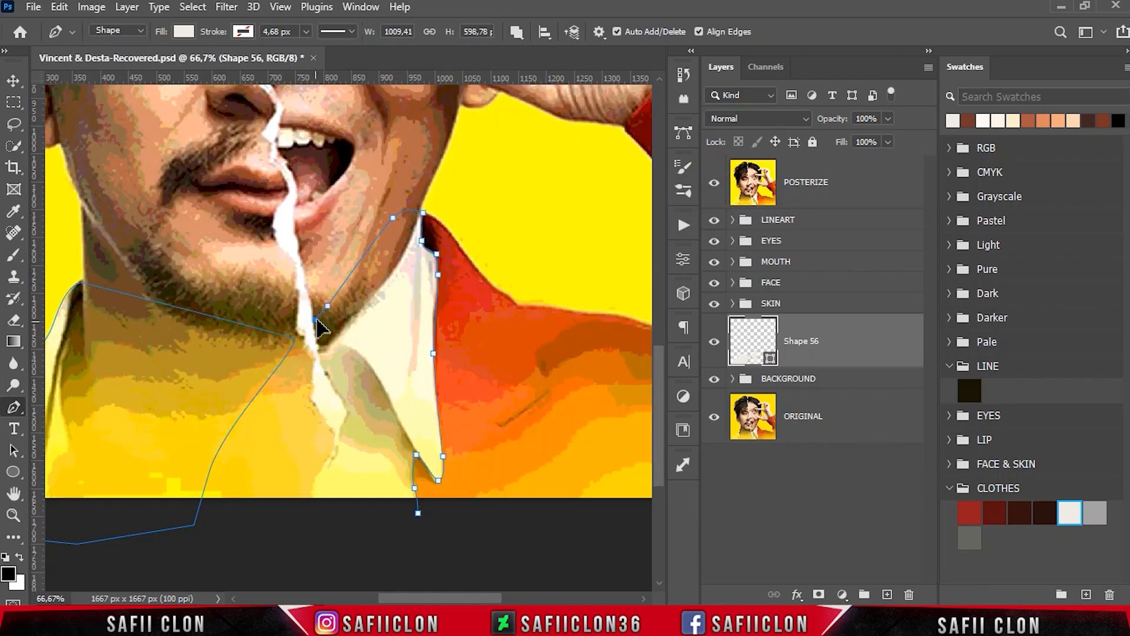
click(317, 351)
drag(332, 385, 342, 425)
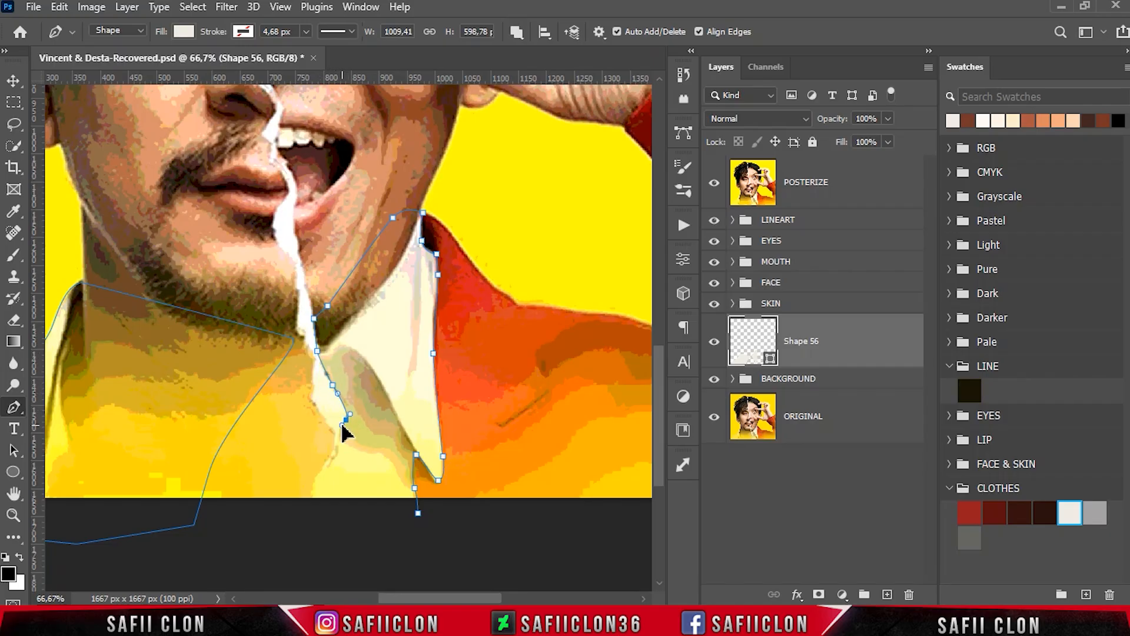
drag(332, 473, 383, 528)
click(418, 513)
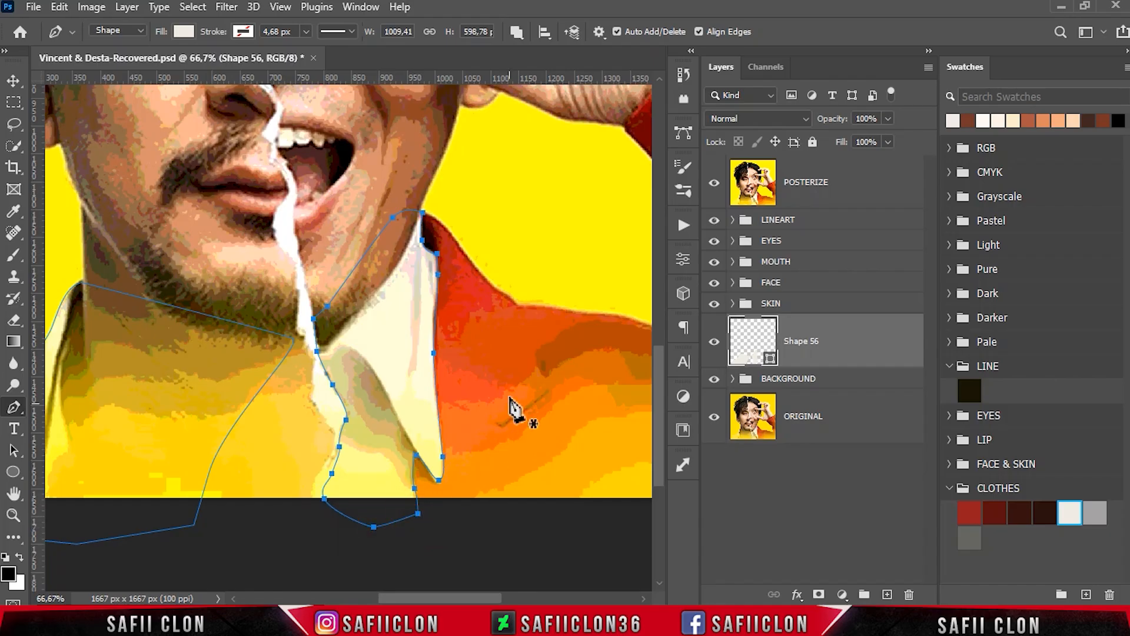
click(714, 184)
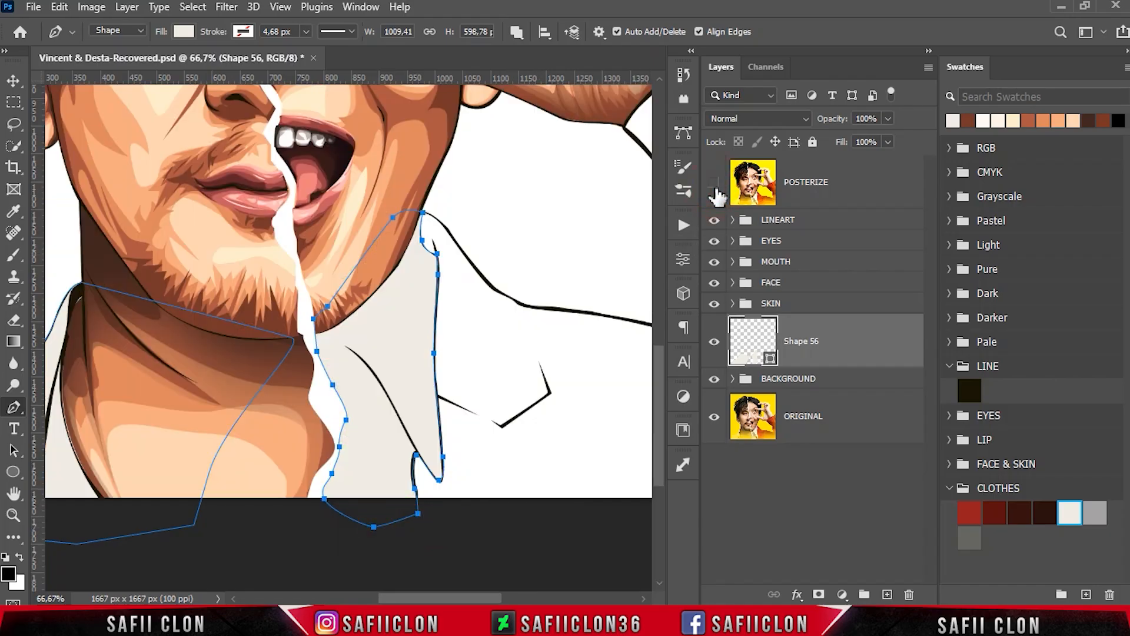
- On a new shape layer, start tracing the left shirt's shadow from below the canvas's lower-left corner up around the collar, following the POSTERIZE reference
drag(483, 593, 459, 586)
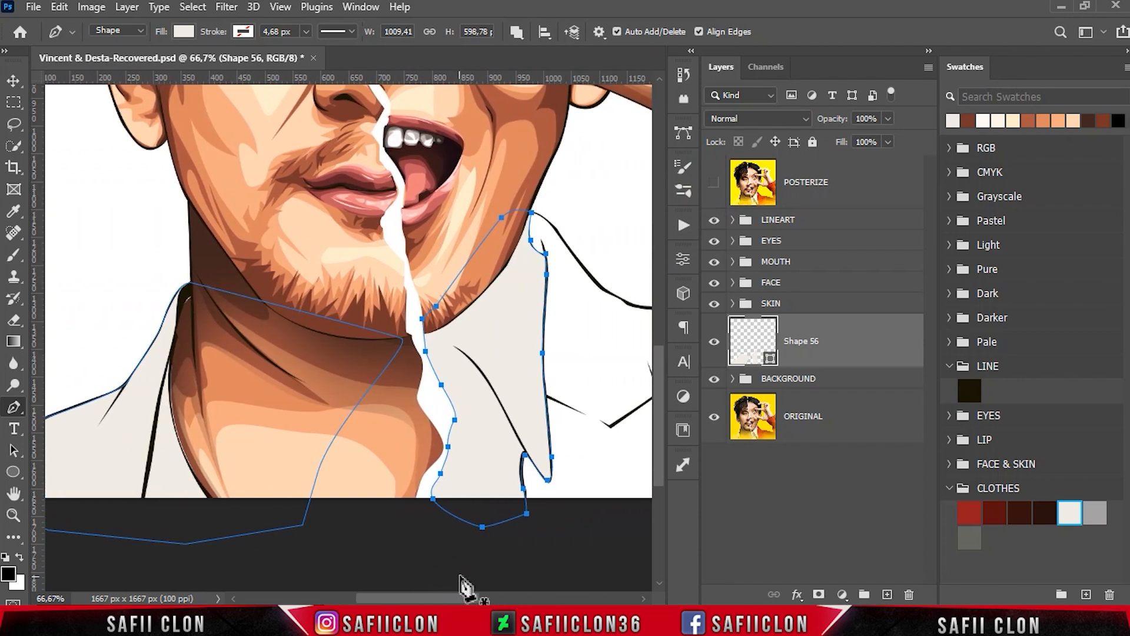
click(517, 32)
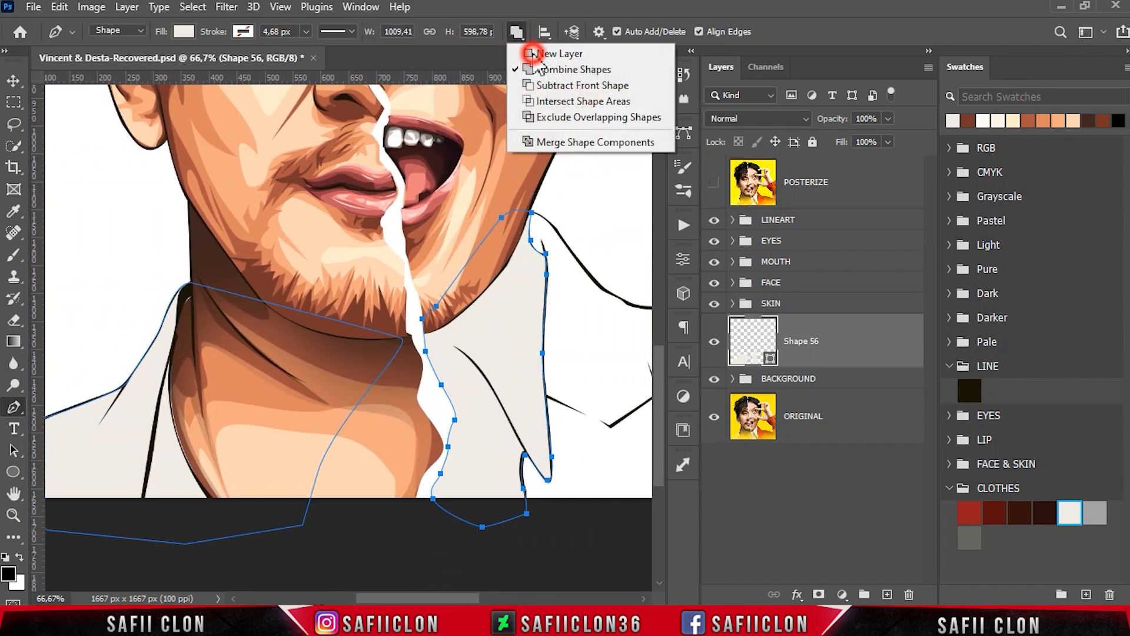
click(533, 48)
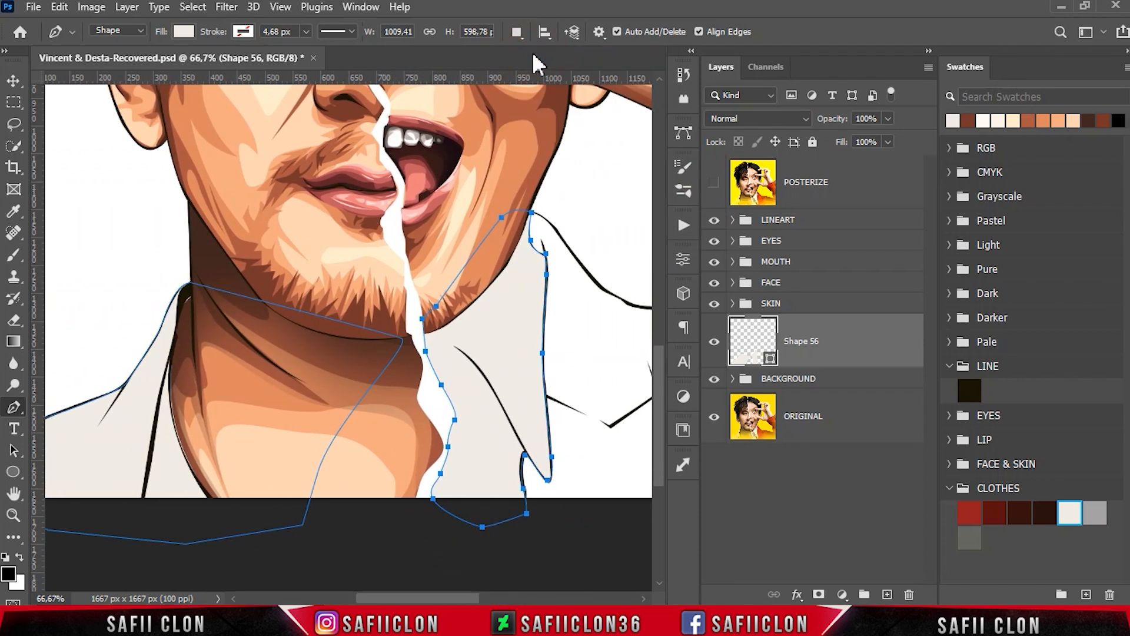
click(714, 184)
drag(469, 600, 446, 599)
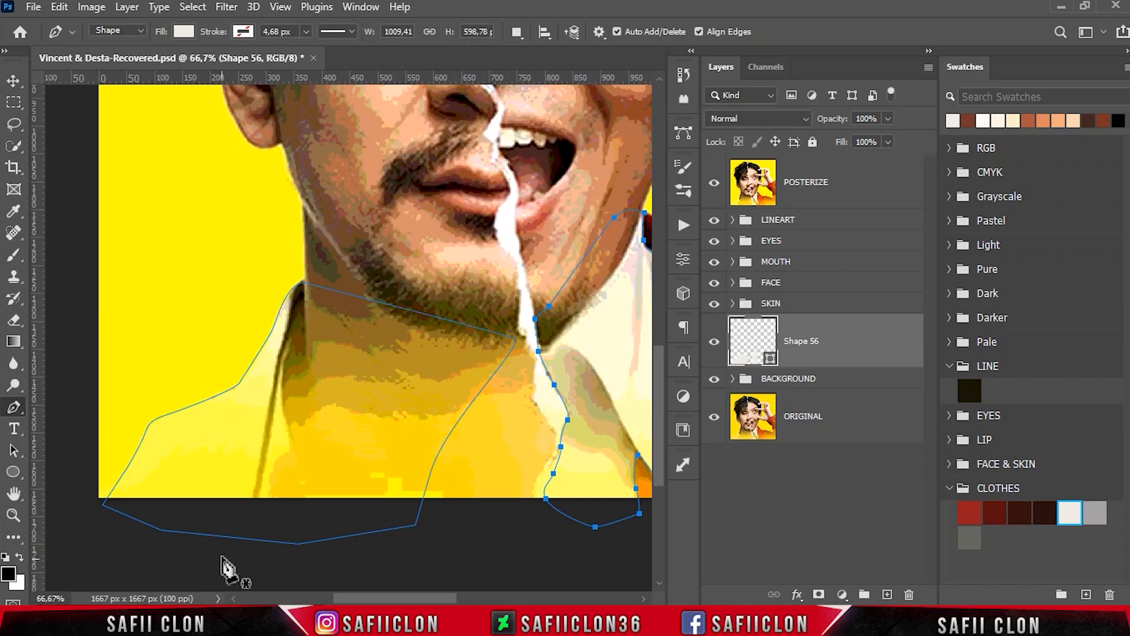
click(83, 532)
drag(117, 502, 144, 464)
mouse_move(201, 442)
mouse_down()
mouse_move(230, 433)
mouse_move(269, 389)
mouse_up()
click(277, 358)
click(288, 309)
click(265, 327)
mouse_move(299, 270)
mouse_down()
mouse_move(316, 271)
mouse_move(305, 373)
mouse_up()
click(285, 388)
click(294, 433)
- Finish the left shirt's shadow outline over the neck and chin, close it below the canvas, and hide the POSTERIZE layer
drag(276, 437, 281, 516)
click(284, 442)
drag(365, 437, 377, 350)
drag(364, 240, 267, 226)
mouse_move(267, 227)
mouse_down()
mouse_move(189, 285)
mouse_move(135, 354)
mouse_up()
drag(328, 181, 411, 243)
drag(447, 363, 434, 430)
drag(411, 470, 373, 516)
drag(343, 550, 279, 559)
drag(233, 560, 199, 555)
drag(111, 554, 93, 545)
click(83, 531)
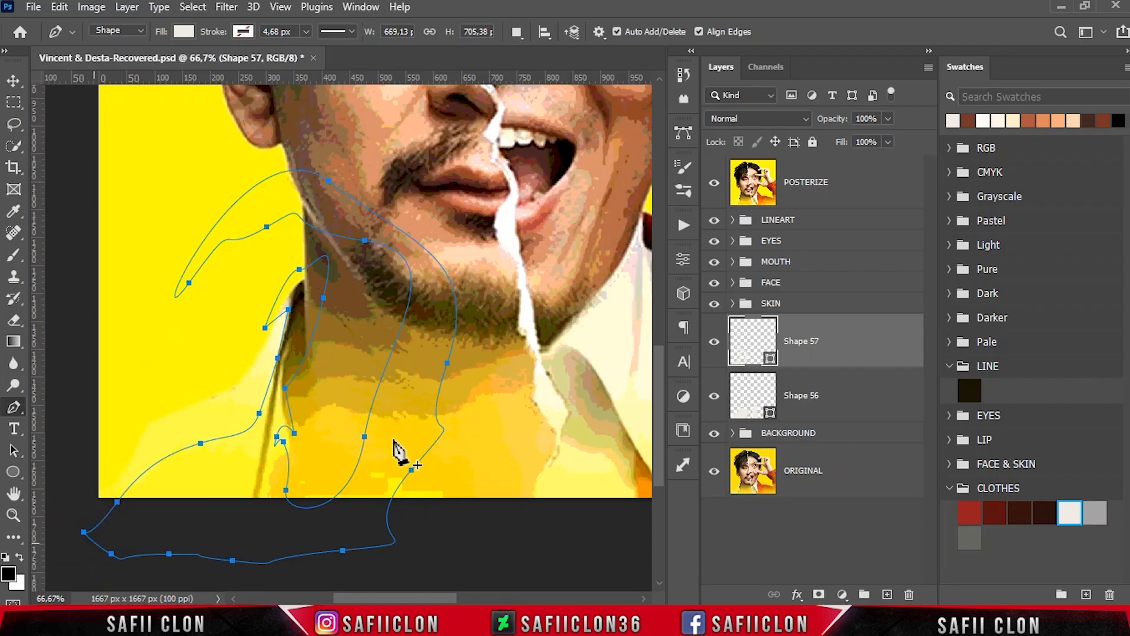
click(713, 184)
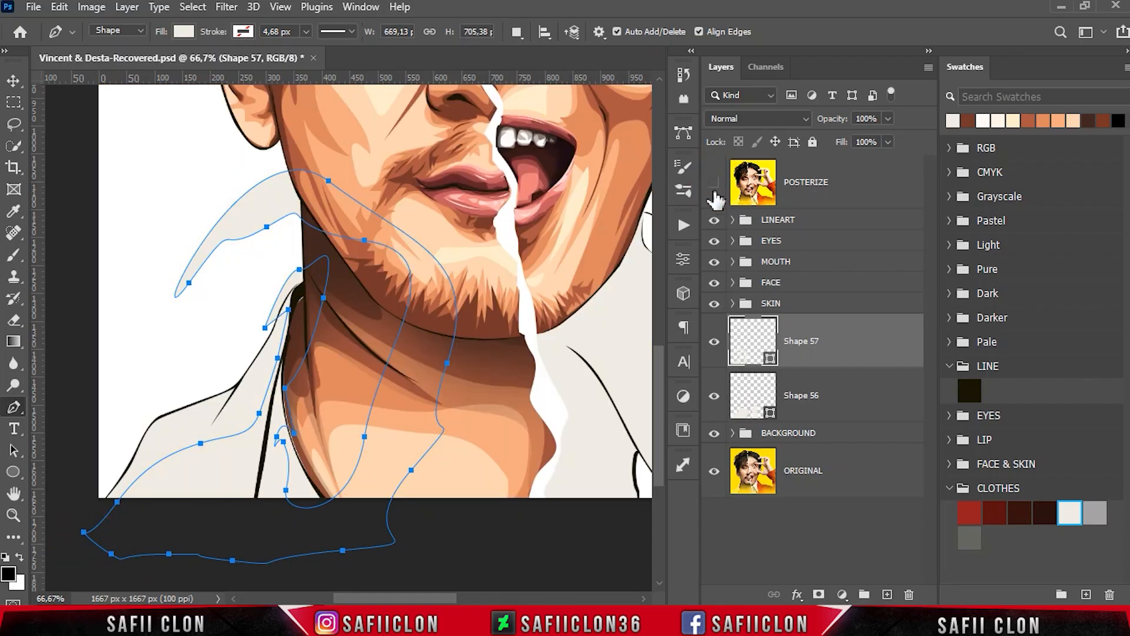
- Recolour the shadow shape with the grey CLOTHES swatch, a5a2a2, and clip it to the off-white shirt shape
double_click(771, 361)
click(1096, 513)
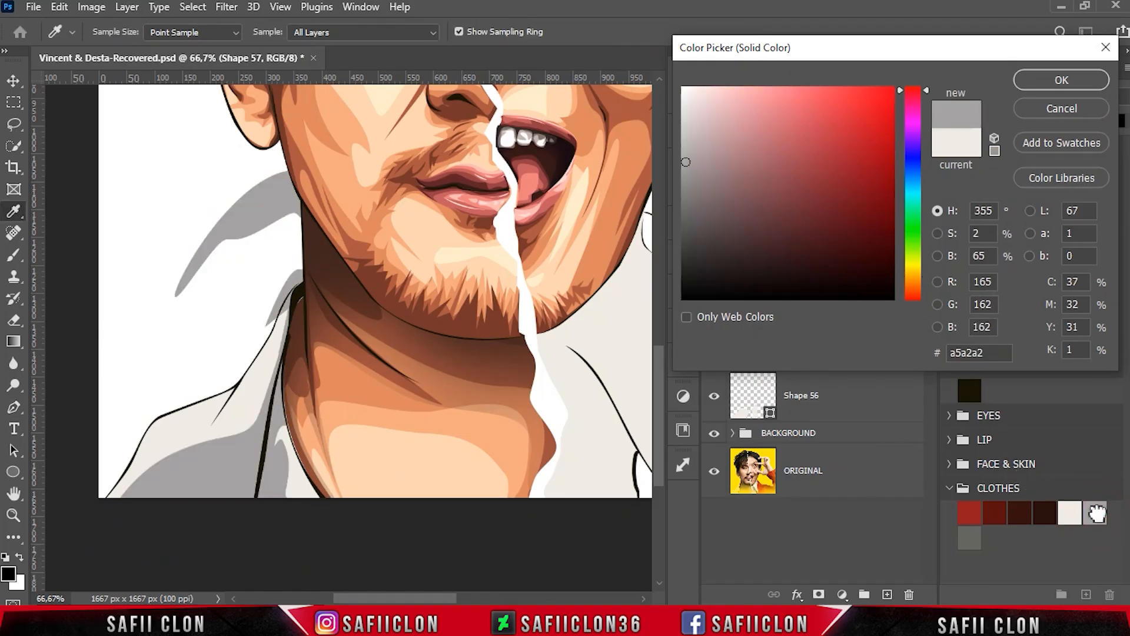
click(1039, 79)
right_click(845, 349)
click(888, 321)
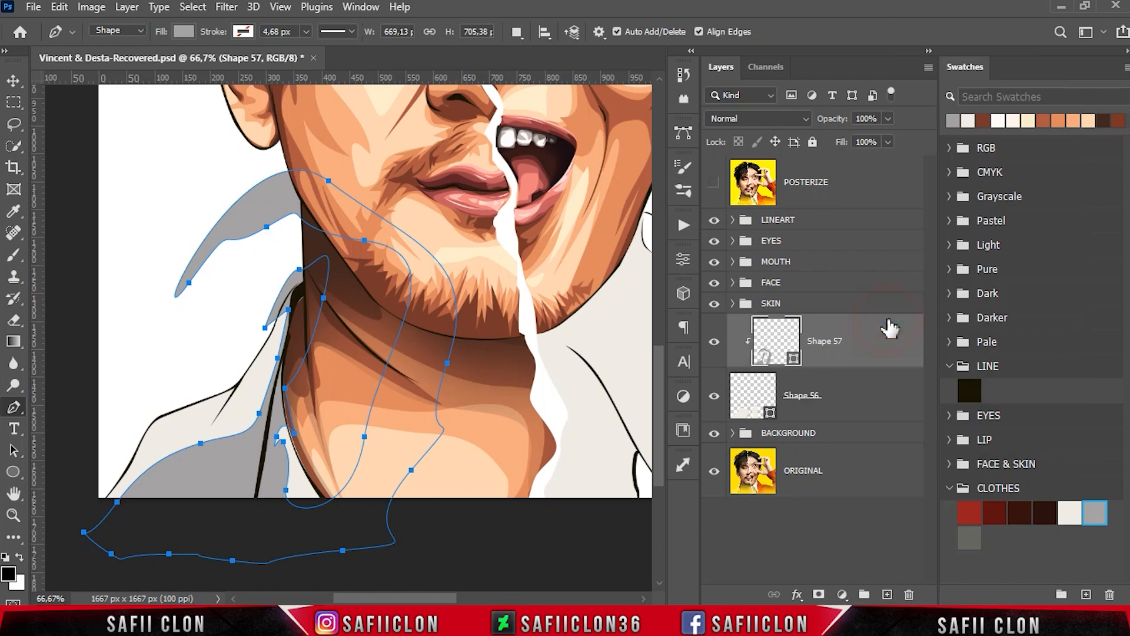
- Show the POSTERIZE reference and, combining shapes on the grey shadow layer, start tracing the right shirt's inner shadow from below the canvas up to the jaw
drag(372, 599, 412, 599)
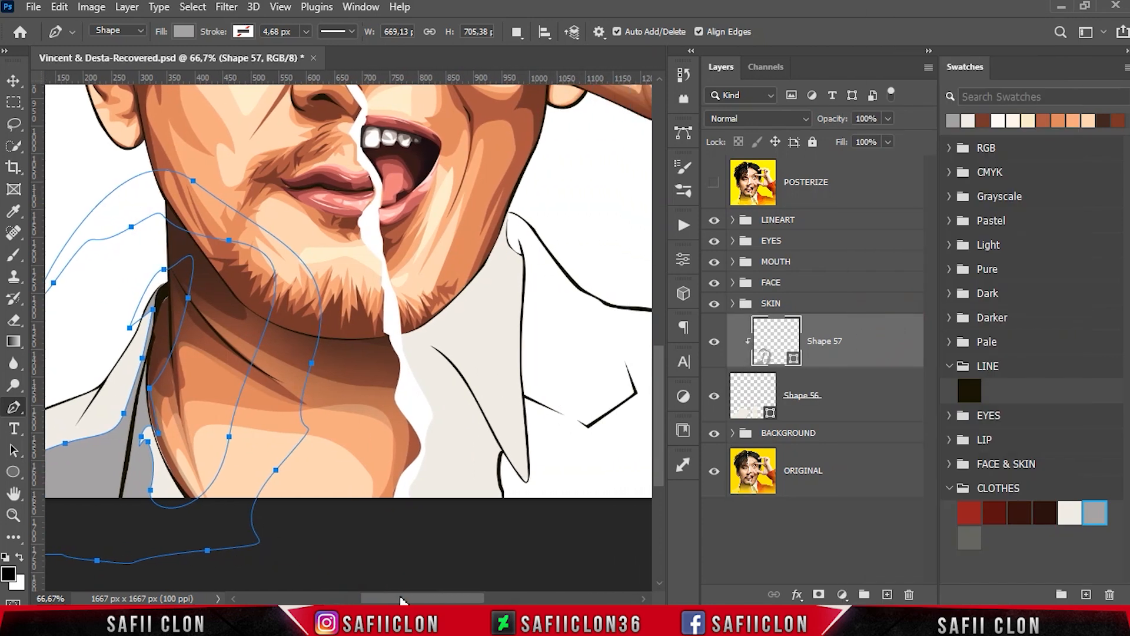
click(516, 32)
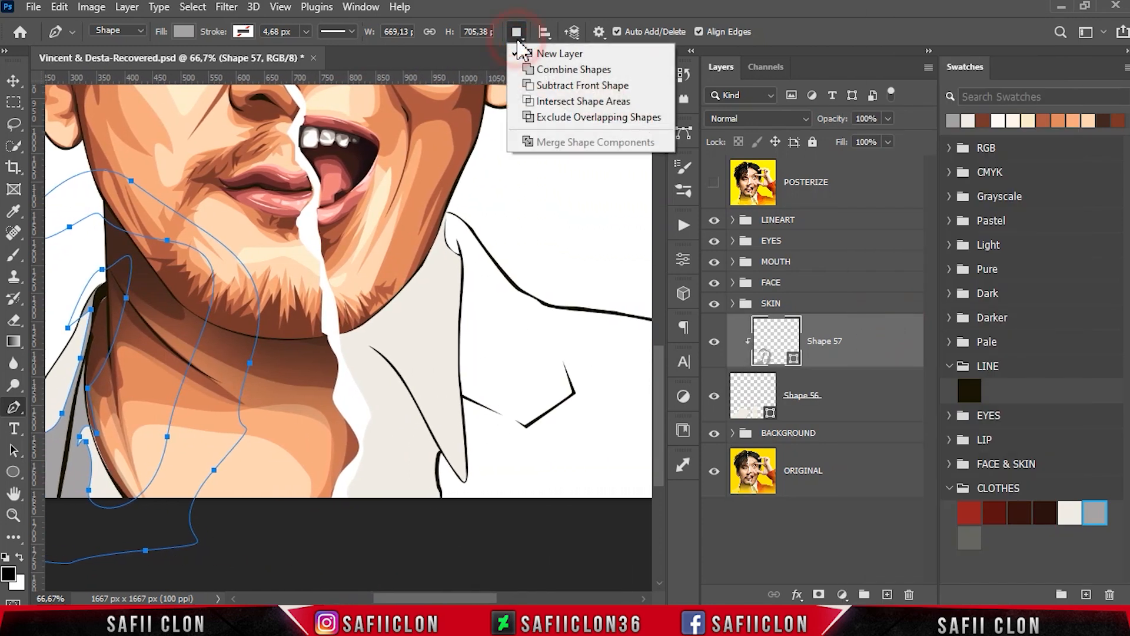
click(550, 69)
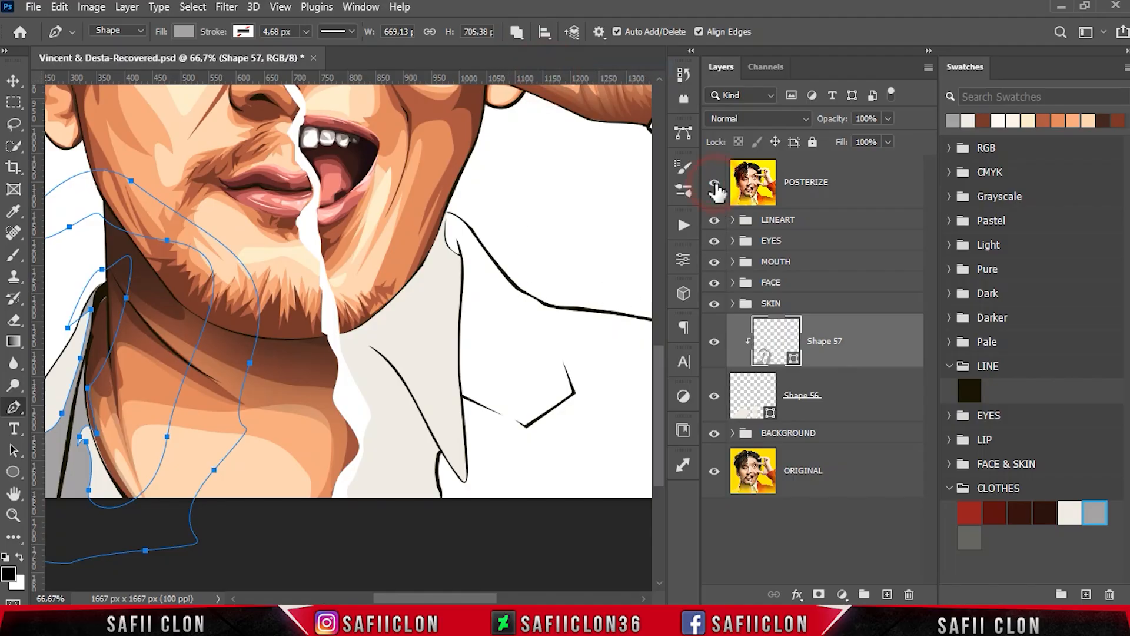
click(715, 187)
ctrl+click(428, 516)
drag(423, 478, 364, 435)
drag(347, 393, 341, 374)
drag(339, 326, 380, 339)
- Finish the right shirt's inner shadow along the jaw and down the collar fold, close it below the canvas, and hide the POSTERIZE layer
click(429, 234)
click(351, 352)
click(343, 358)
click(460, 483)
click(460, 514)
click(431, 514)
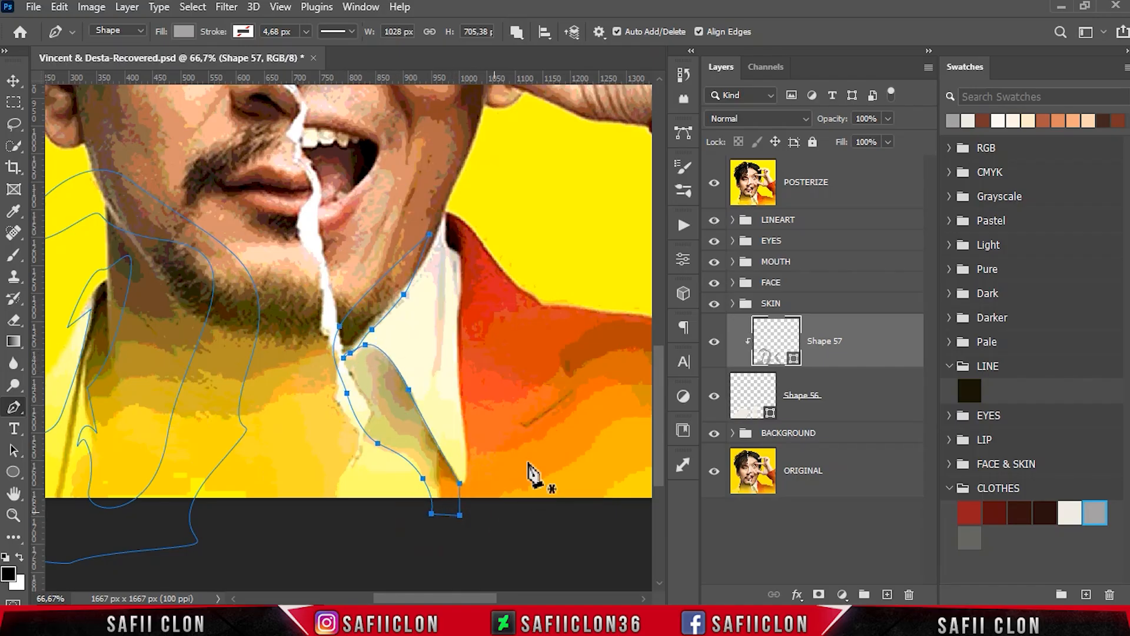
click(715, 184)
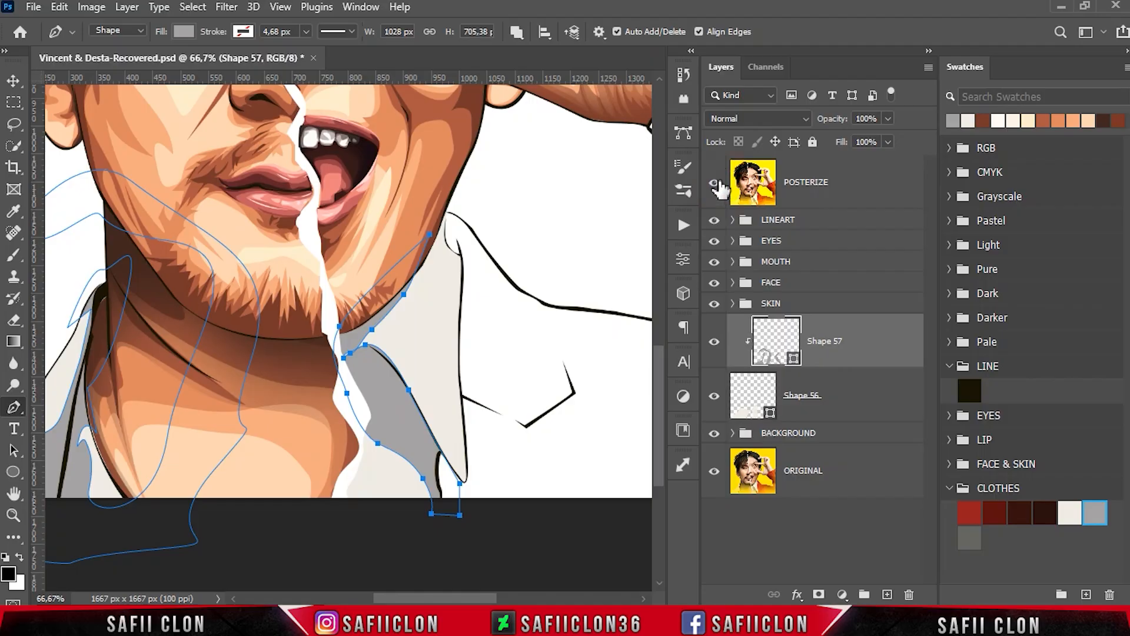
- Trace a combined grey shadow with pointed streaks down the right collar below the jaw, following the POSTERIZE reference, and hide the reference
click(715, 183)
click(440, 229)
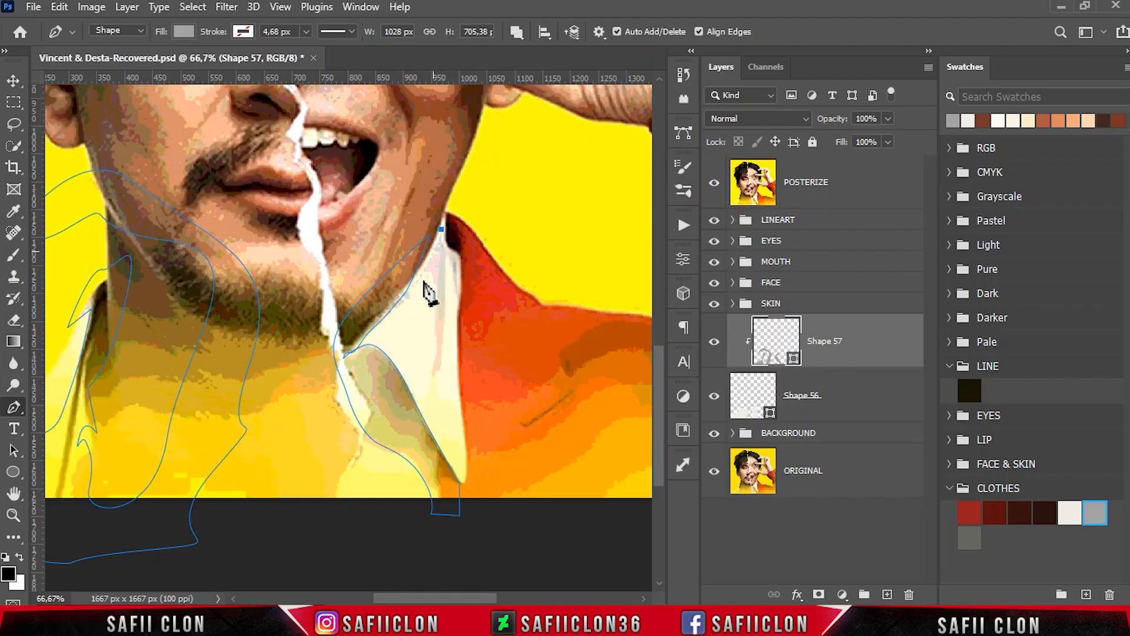
drag(410, 291, 398, 306)
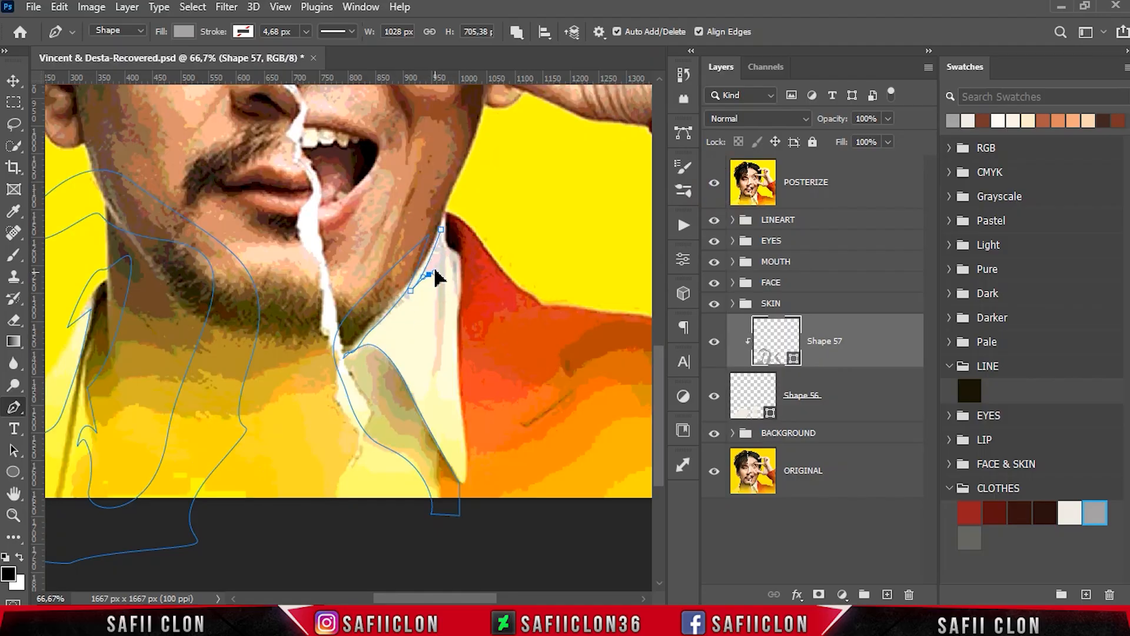
drag(432, 389, 424, 420)
alt+click(432, 389)
drag(444, 263, 436, 196)
drag(454, 283, 457, 303)
drag(458, 391, 463, 414)
drag(478, 265, 446, 189)
click(447, 190)
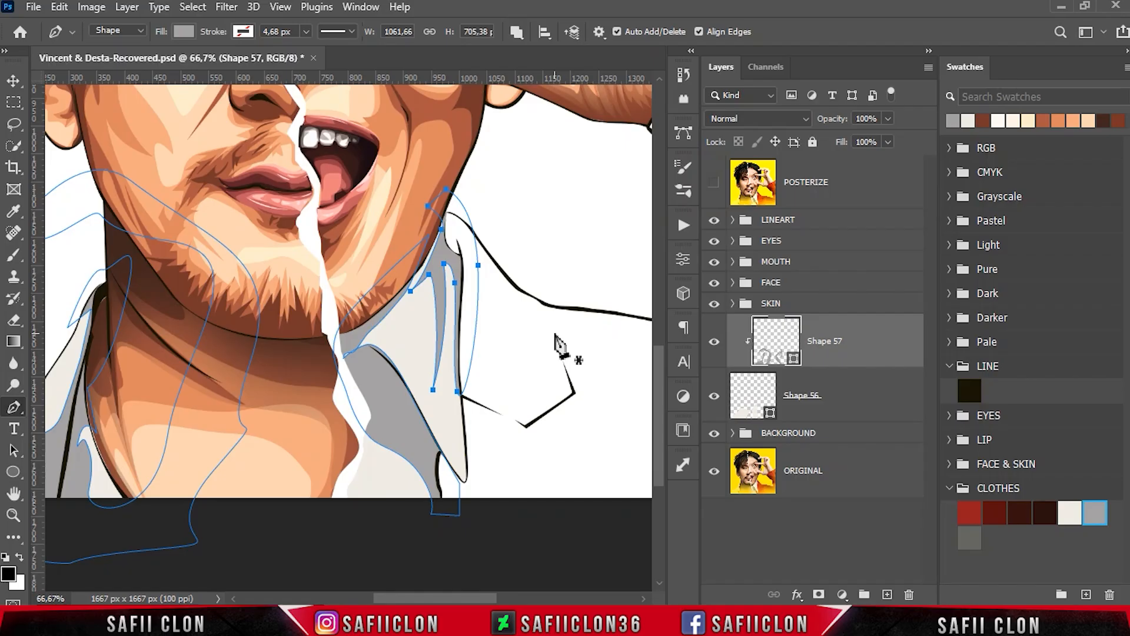
- Examine the shirt shading at several zoom levels with the path outlines hidden
key(ctrl+minus)
key(ctrl+h)
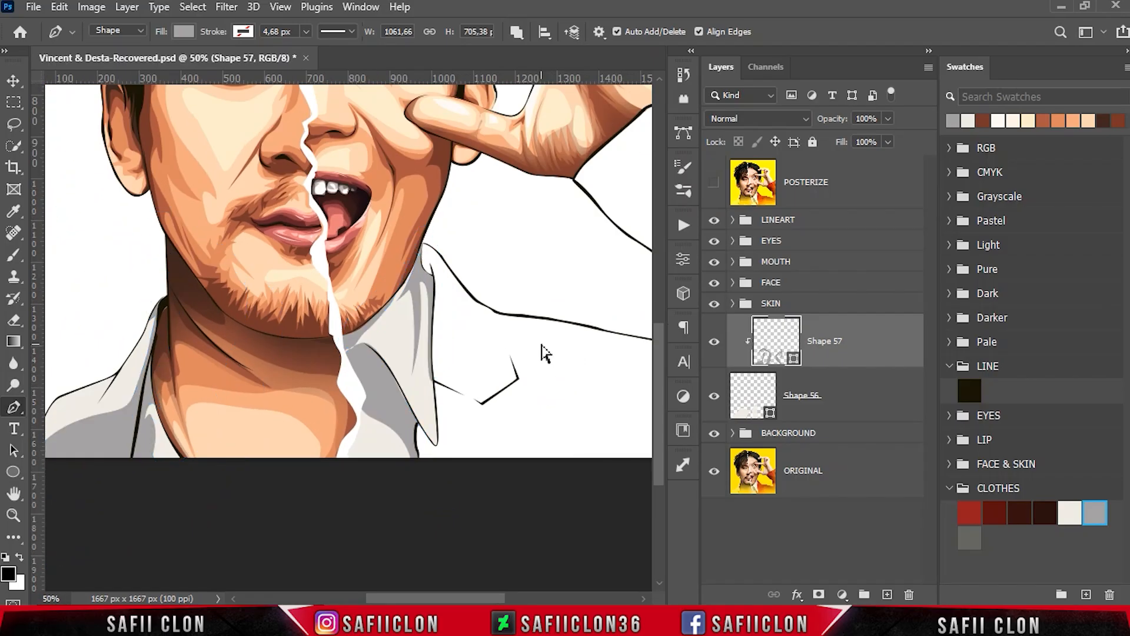
key(ctrl+minus)
key(ctrl+minus)
key(ctrl+minus)
key(ctrl+plus)
key(ctrl+plus)
key(ctrl+h)
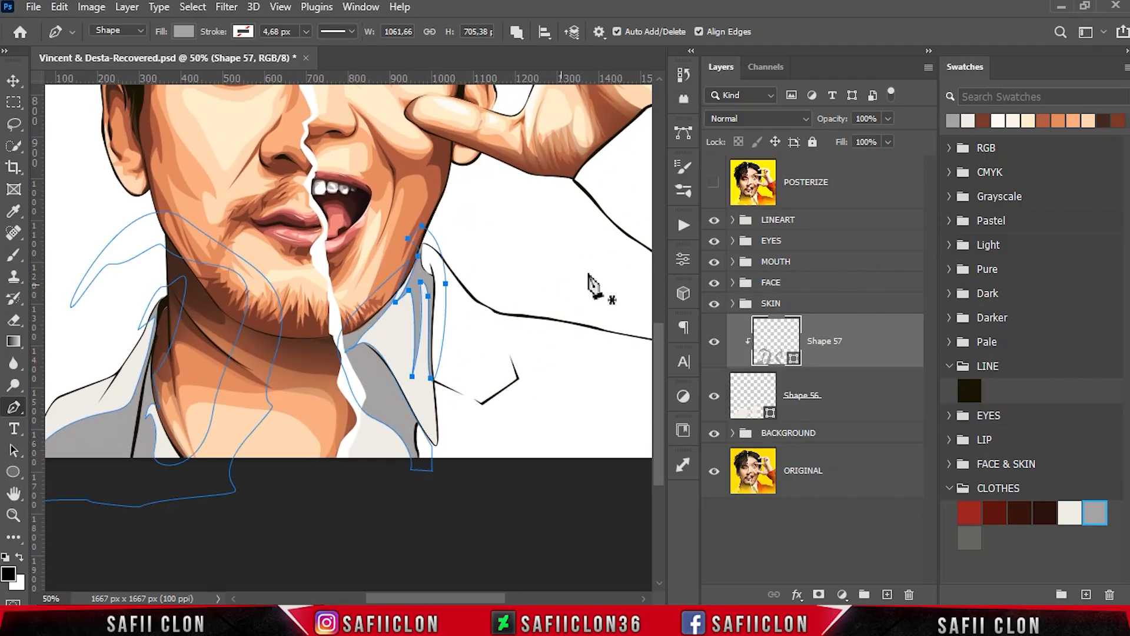
- On a new shape layer, trace a deeper shadow inside the right collar fold down to the collar tip, using the POSTERIZE reference
click(516, 31)
click(534, 51)
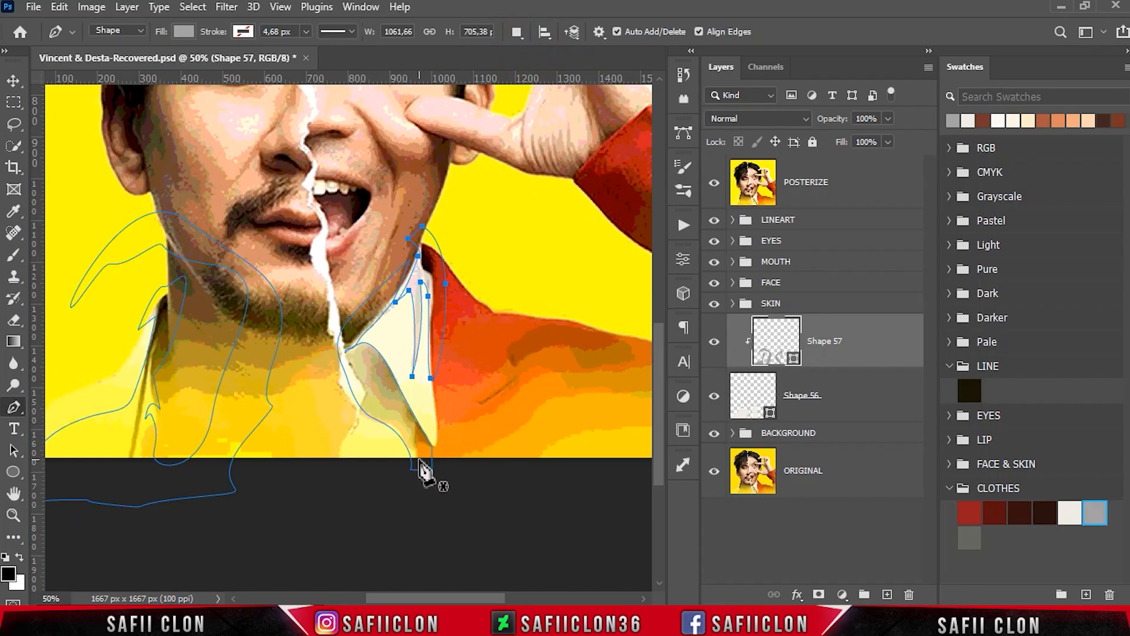
click(419, 459)
drag(410, 429, 369, 344)
click(714, 182)
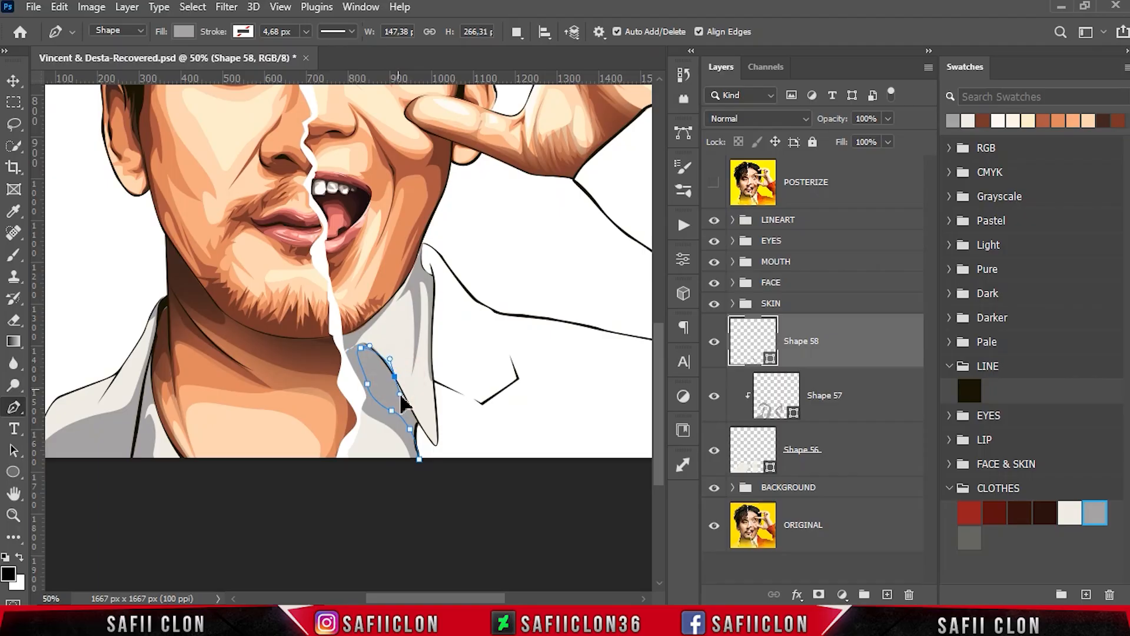
click(434, 446)
click(419, 459)
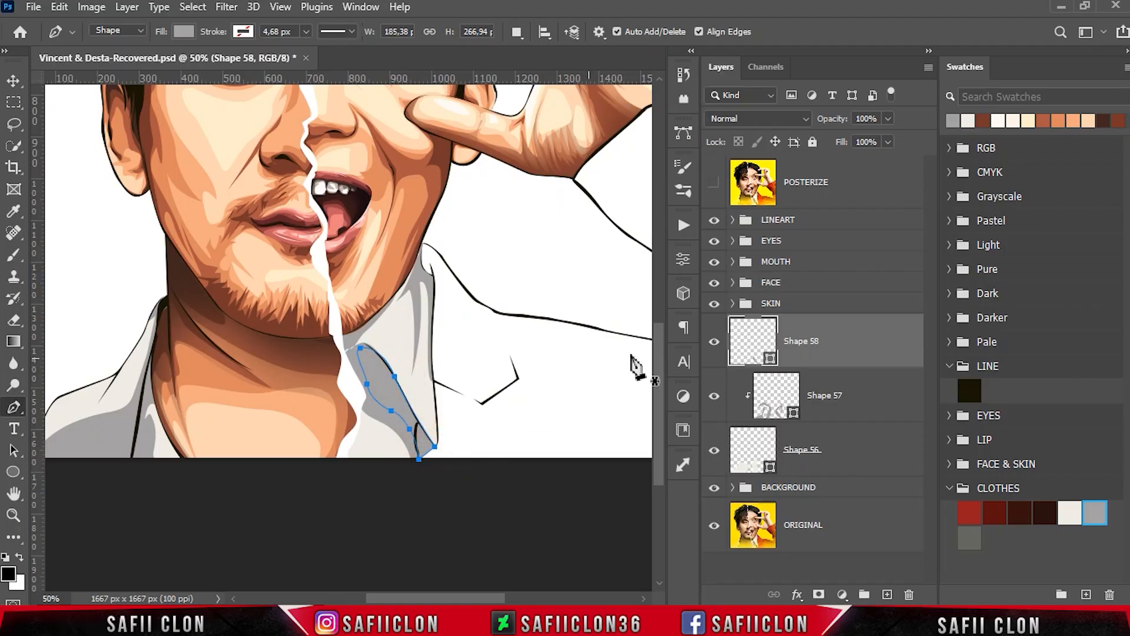
- Recolour the deeper collar shadow with the dark grey CLOTHES swatch, 656660, and clip it to the shirt shape
double_click(768, 361)
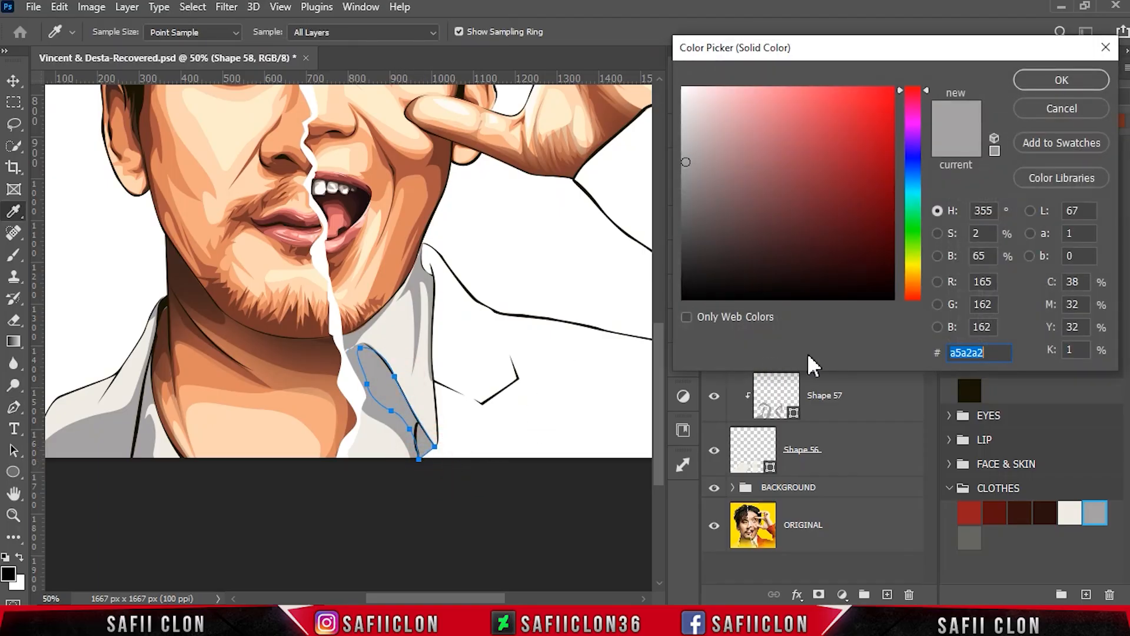
click(968, 538)
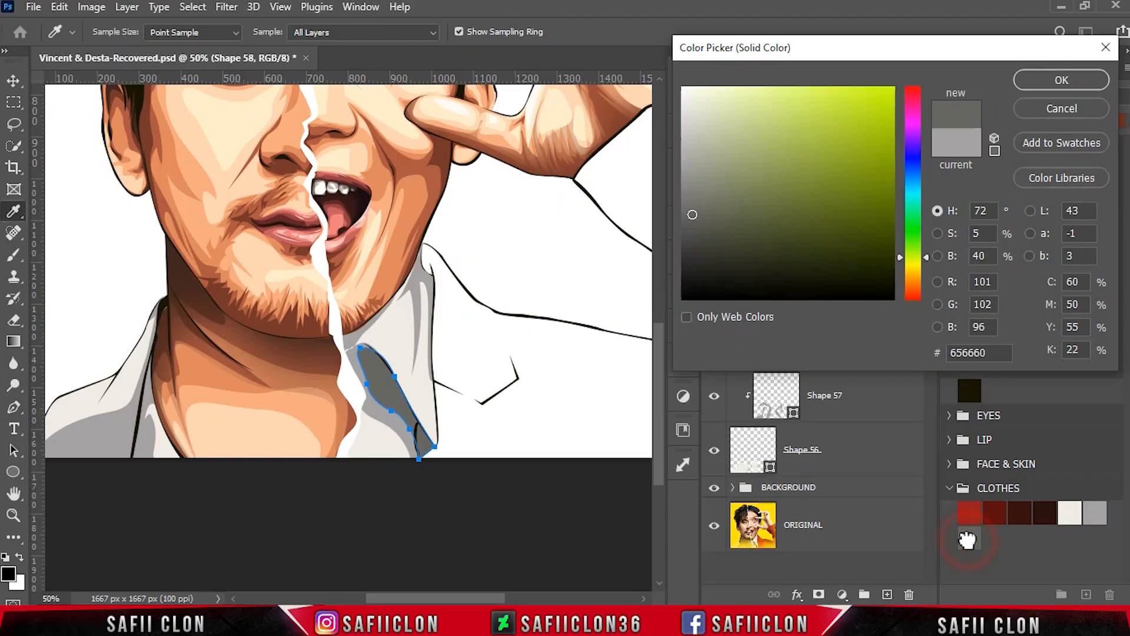
click(1058, 81)
right_click(808, 339)
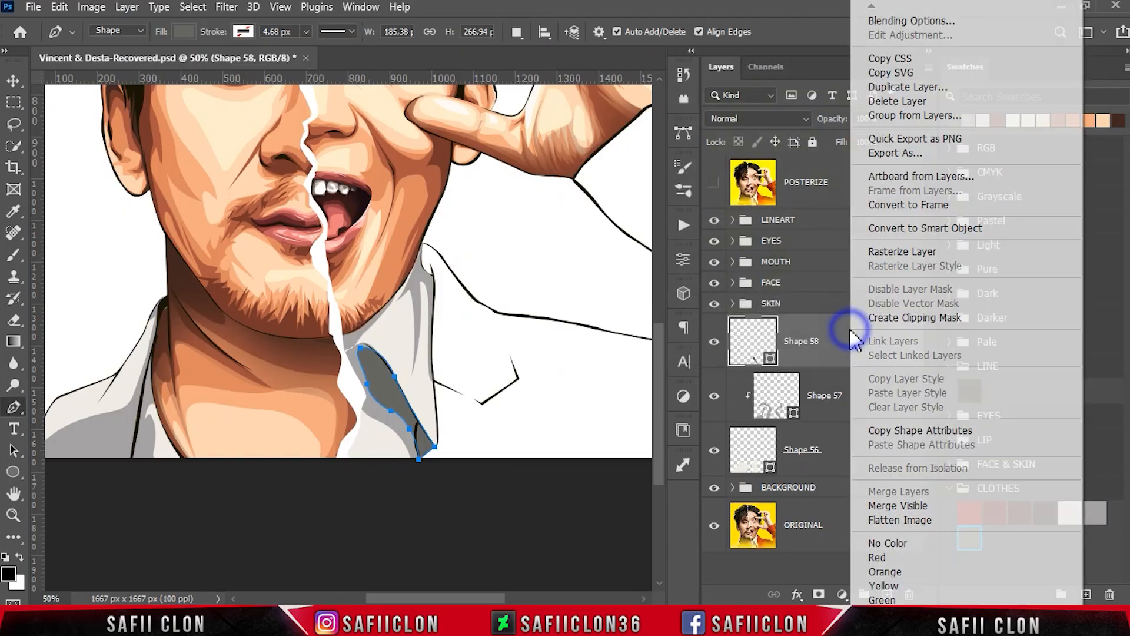
click(860, 319)
- Adjust the dark shadow's upper curve and add a combined second dark shadow along the right shirt's torn paper edge, following the POSTERIZE reference
drag(363, 356, 362, 355)
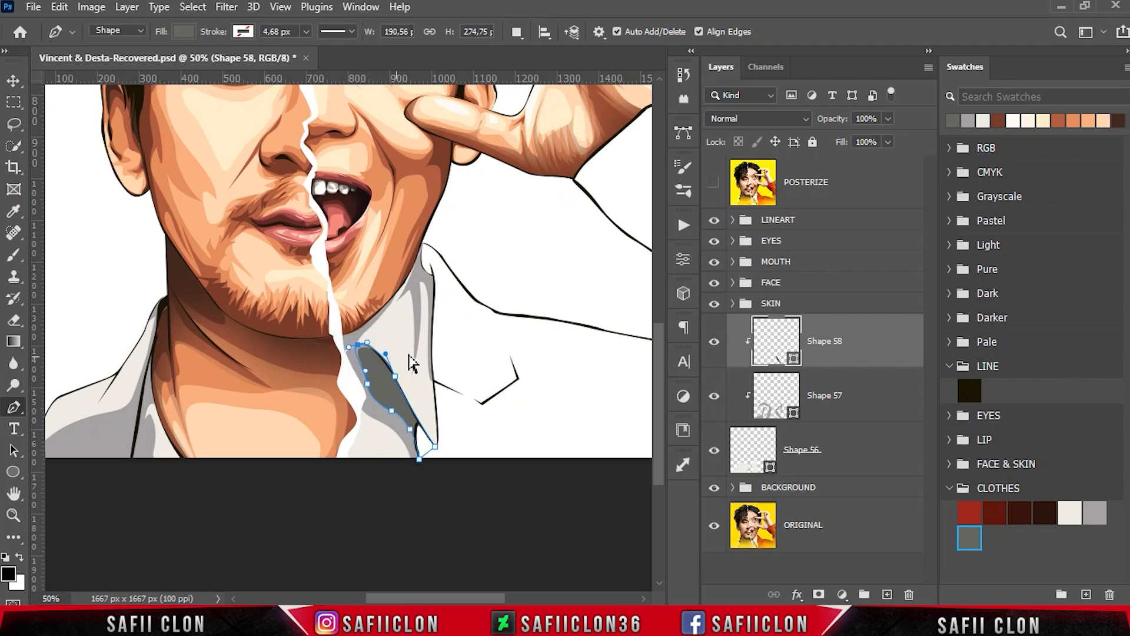
click(518, 31)
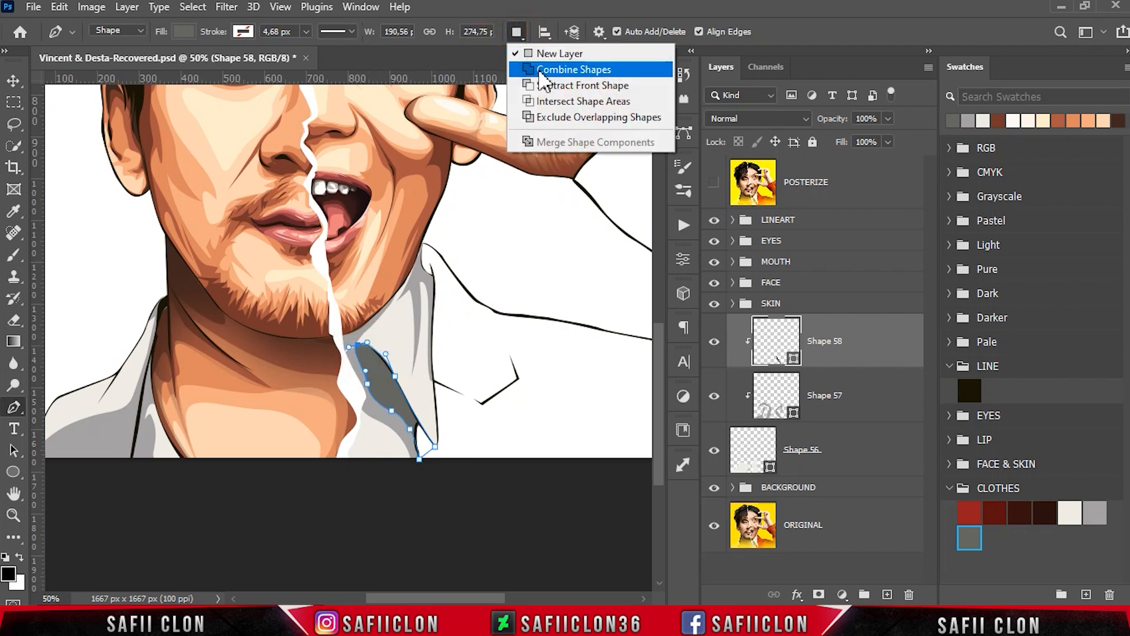
click(528, 72)
click(713, 184)
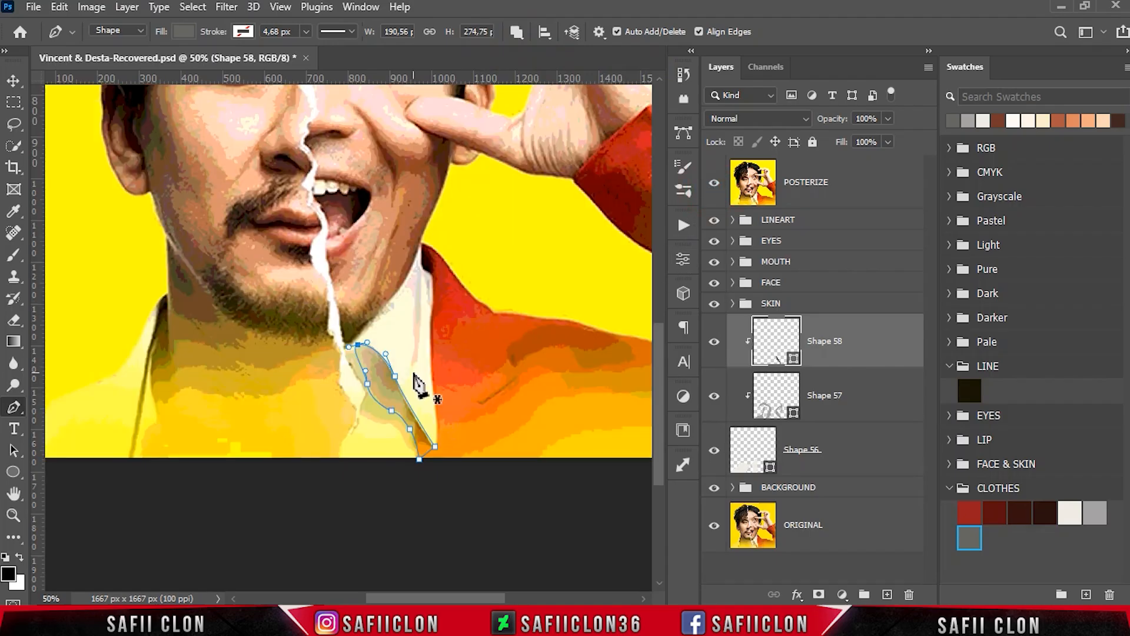
click(390, 294)
drag(357, 337, 355, 374)
drag(368, 405, 397, 443)
click(382, 448)
drag(343, 366, 330, 316)
click(346, 288)
click(389, 295)
- Add a narrow dark shadow to the same layer along the top and outer edge of the right collar
click(407, 236)
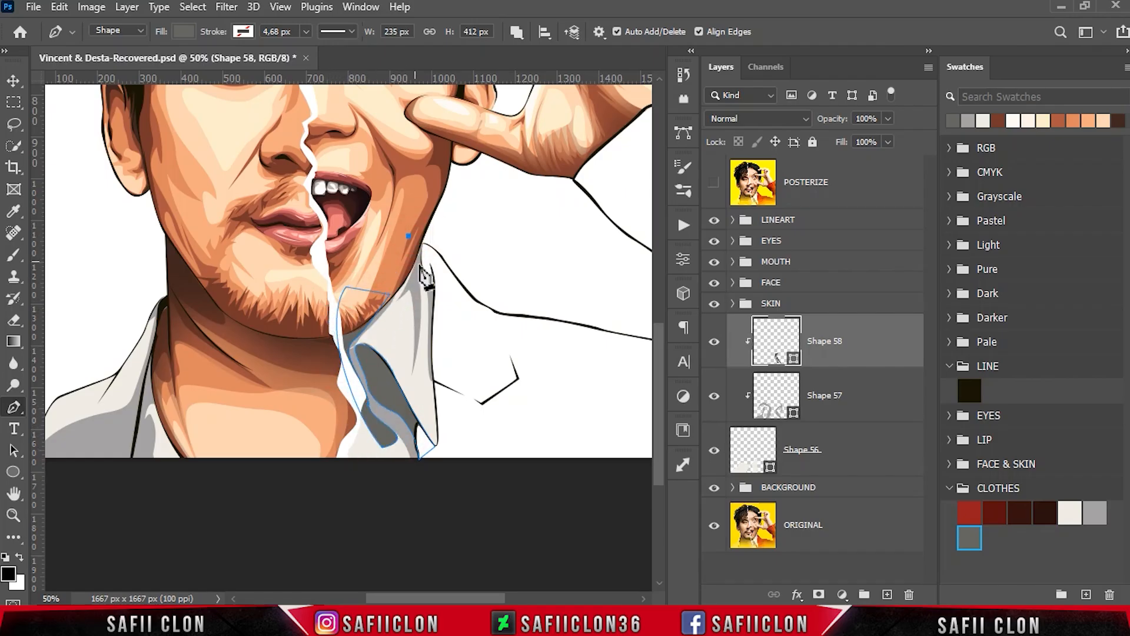
drag(431, 373, 449, 269)
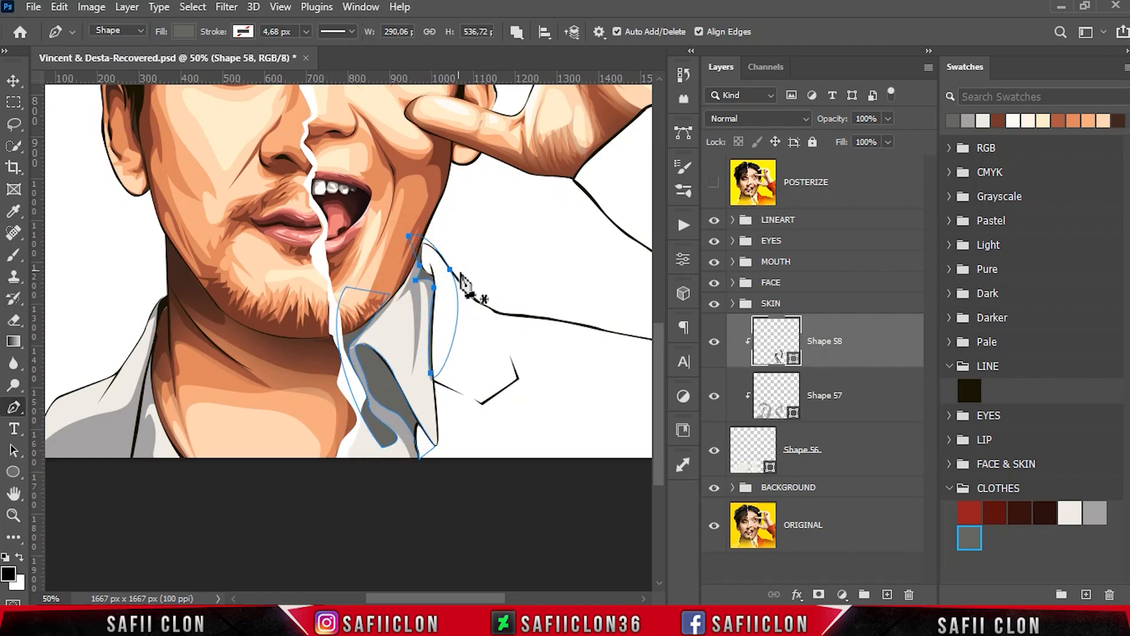
- With the POSTERIZE reference shown, start tracing the left shirt's dark shadow from below the canvas up along the collar edge to its top
drag(463, 597, 417, 597)
scroll(366, 443, down, 2)
click(716, 179)
click(333, 378)
drag(338, 339, 337, 315)
drag(337, 291, 357, 224)
drag(357, 199, 345, 220)
- Finish the left shirt's dark shadow down the collar, close it below the canvas, and check the result with the POSTERIZE layer hidden
drag(338, 262, 331, 292)
drag(298, 346, 273, 356)
click(246, 378)
click(303, 397)
click(333, 378)
scroll(481, 402, up, 2)
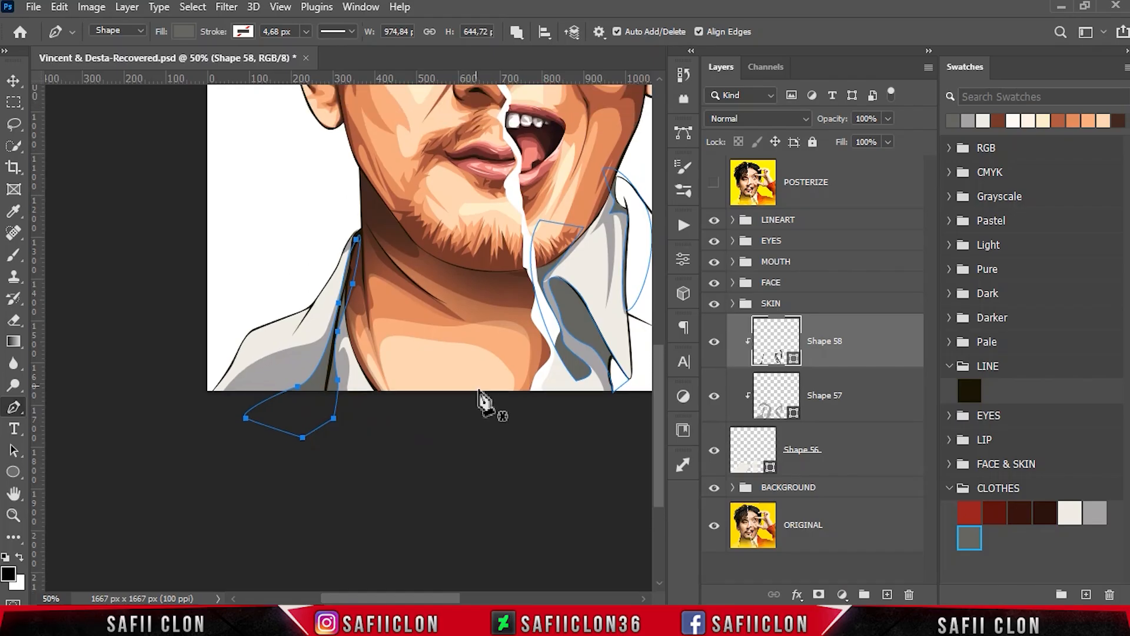
scroll(481, 401, down, 4)
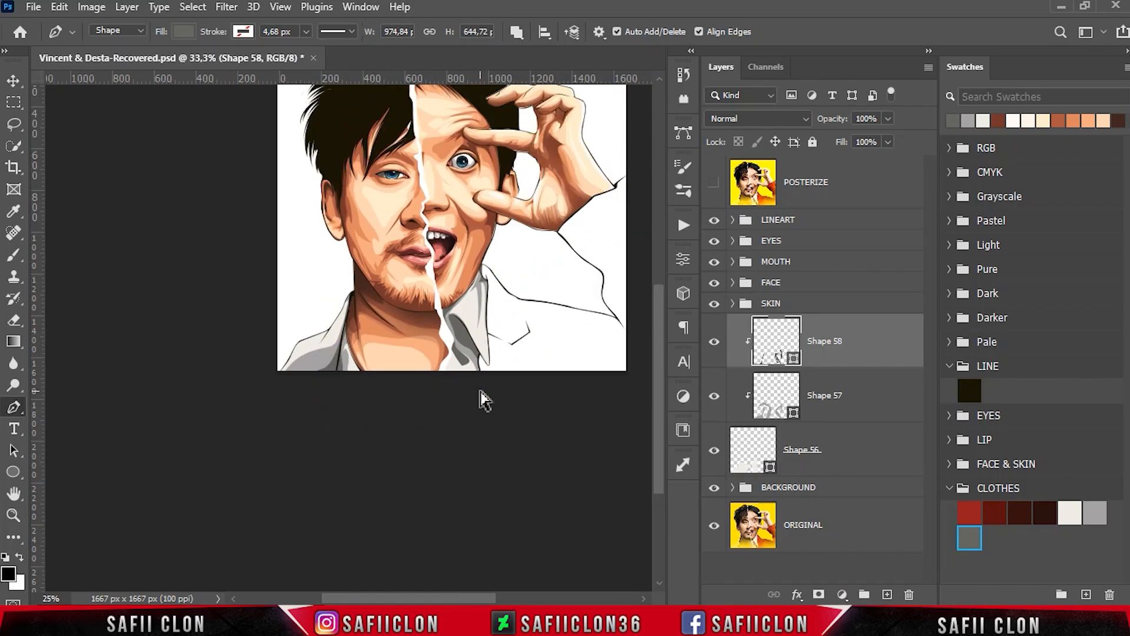
scroll(481, 402, up, 3)
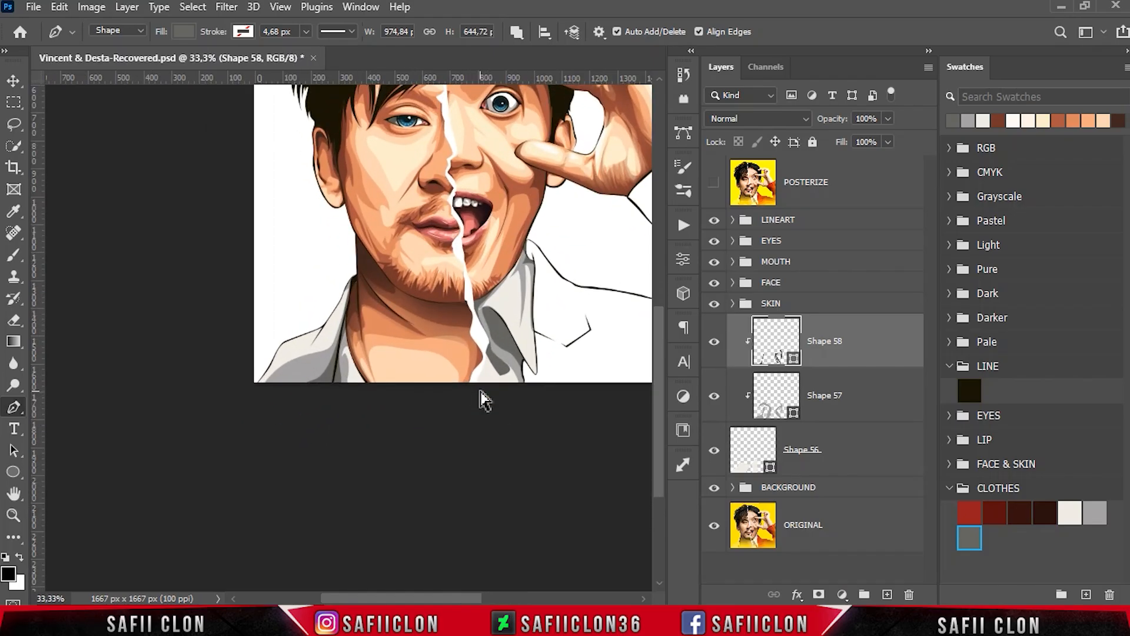
- On a new shape layer, trace the darkest shadow inside the right collar fold from its top to the collar tip, then hide the POSTERIZE layer
click(517, 32)
click(541, 50)
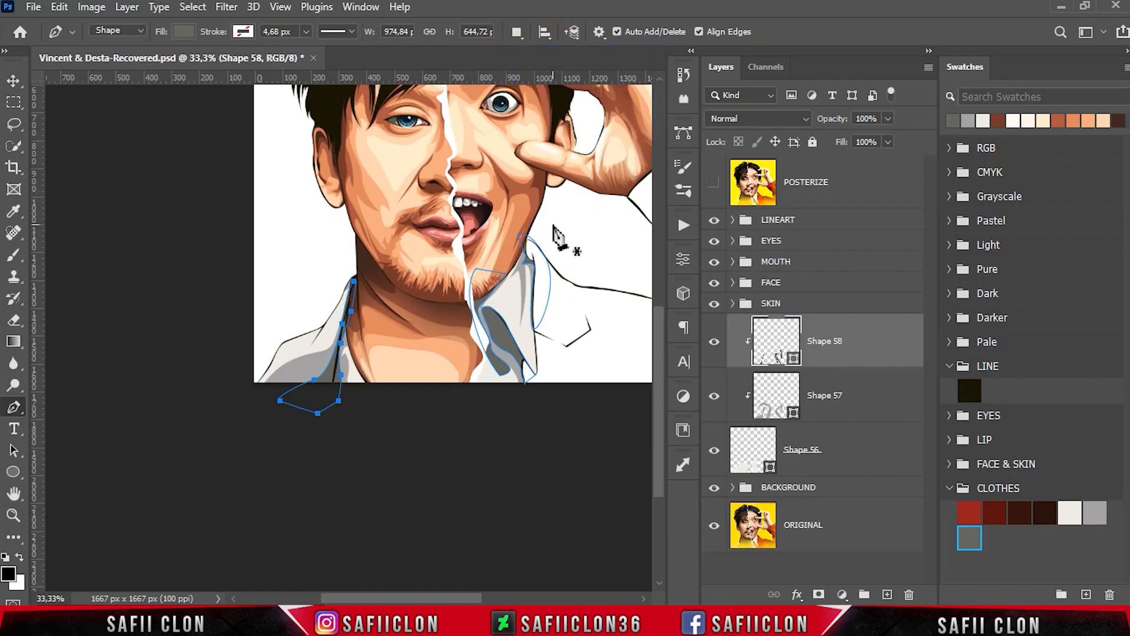
click(713, 184)
drag(490, 313, 522, 370)
click(532, 378)
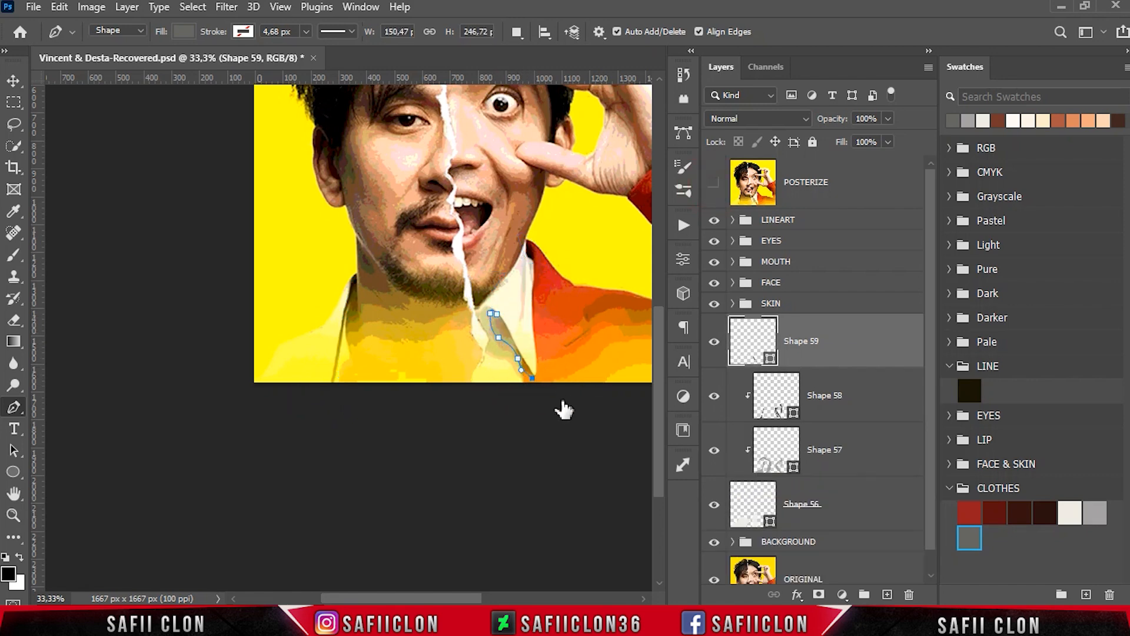
click(492, 313)
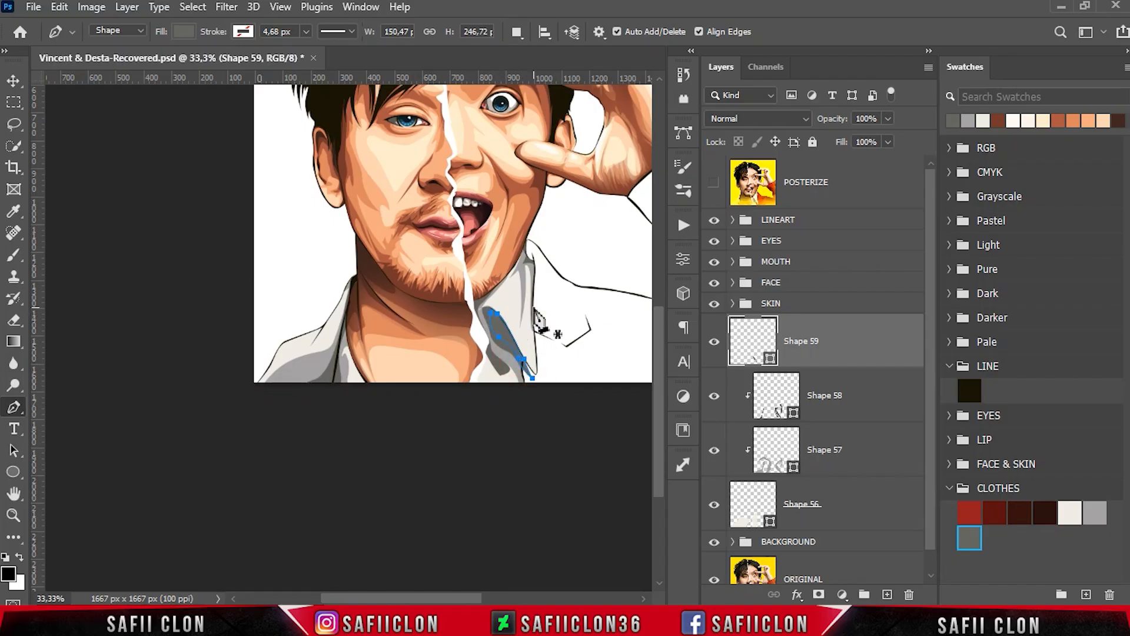
- Recolour the innermost right collar shadow to a darker grey than the 656660 swatch and clip it to the shirt shape
double_click(768, 356)
drag(689, 231, 699, 245)
click(1053, 80)
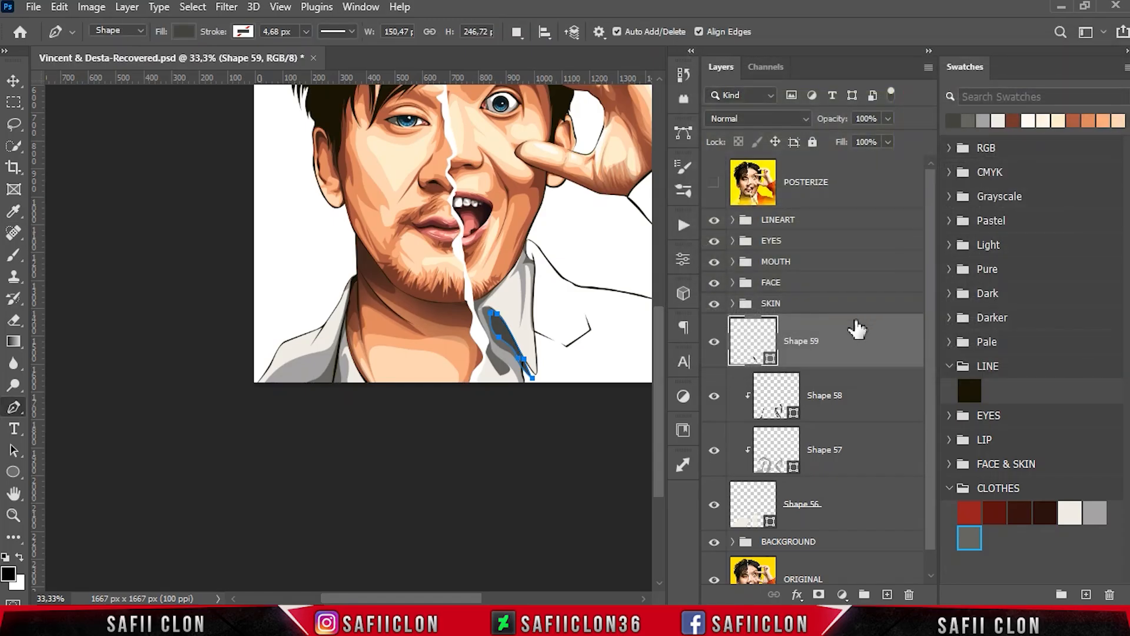
right_click(847, 338)
click(939, 318)
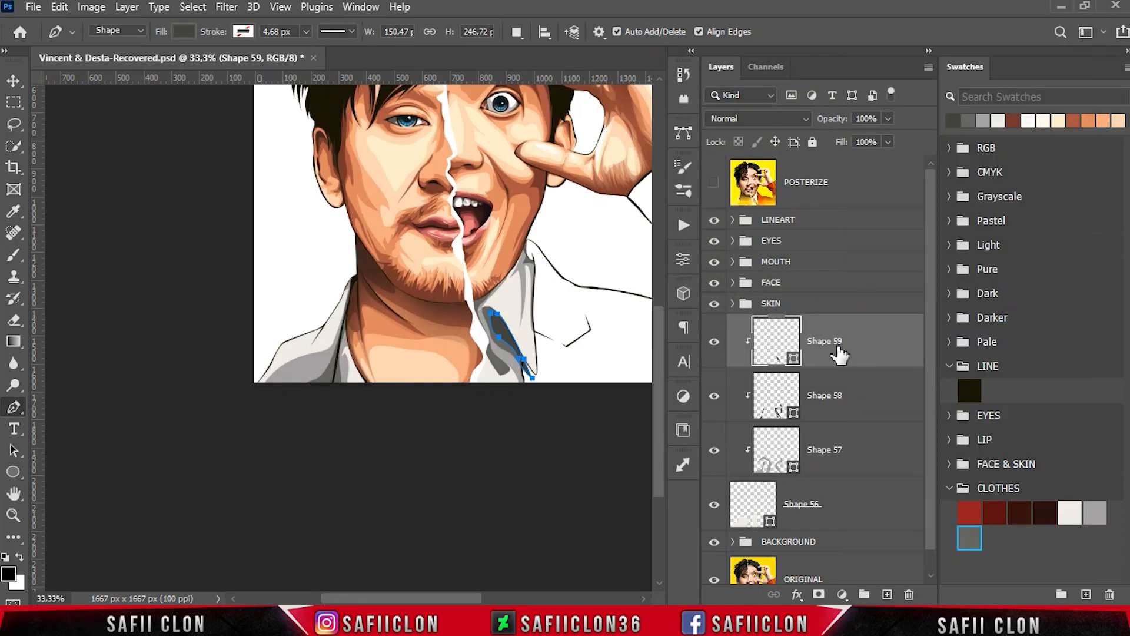
- With Combine Shapes, add a small darkest-grey shadow beside the left collar line at the bottom edge of the canvas
click(517, 31)
click(538, 64)
click(304, 387)
drag(325, 386, 333, 369)
click(339, 389)
click(304, 387)
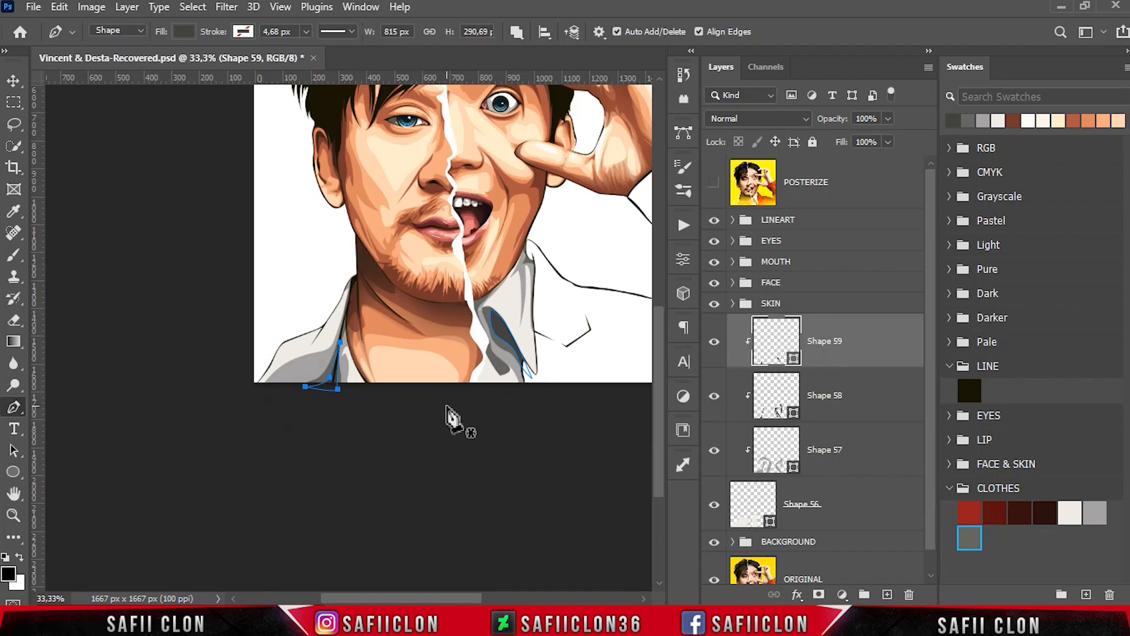
- On a new shape layer, trace a highlight along the left shoulder from below the canvas corner up to the collar top and close it outside the shirt
click(517, 31)
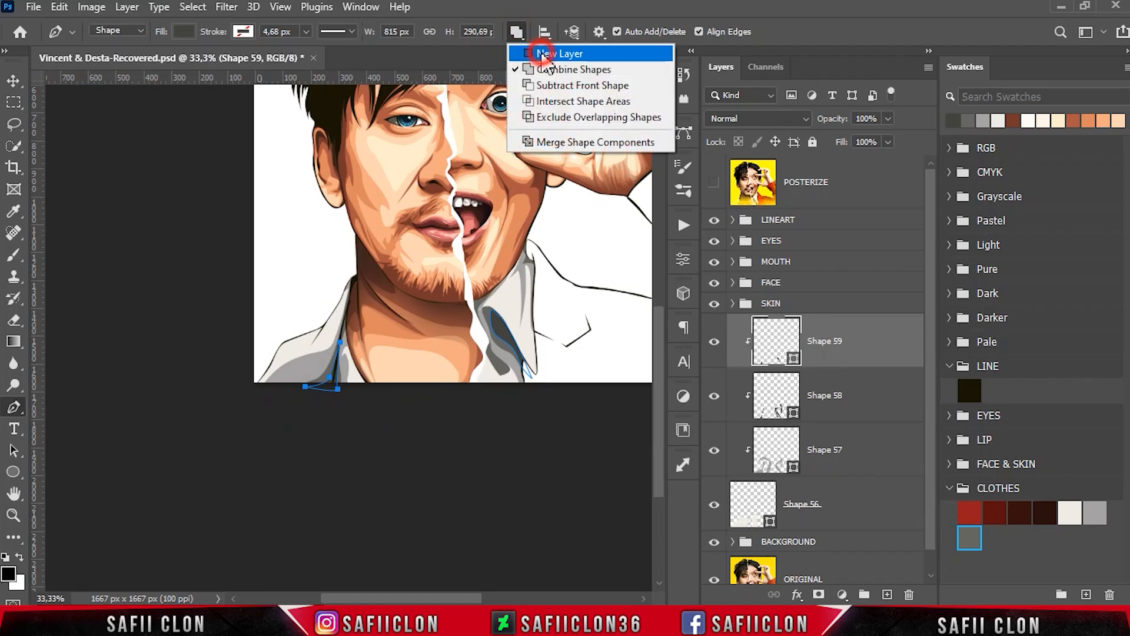
click(541, 53)
click(247, 393)
click(273, 367)
drag(290, 345, 306, 339)
click(314, 334)
click(303, 354)
click(339, 303)
click(350, 271)
click(257, 335)
click(247, 366)
click(246, 393)
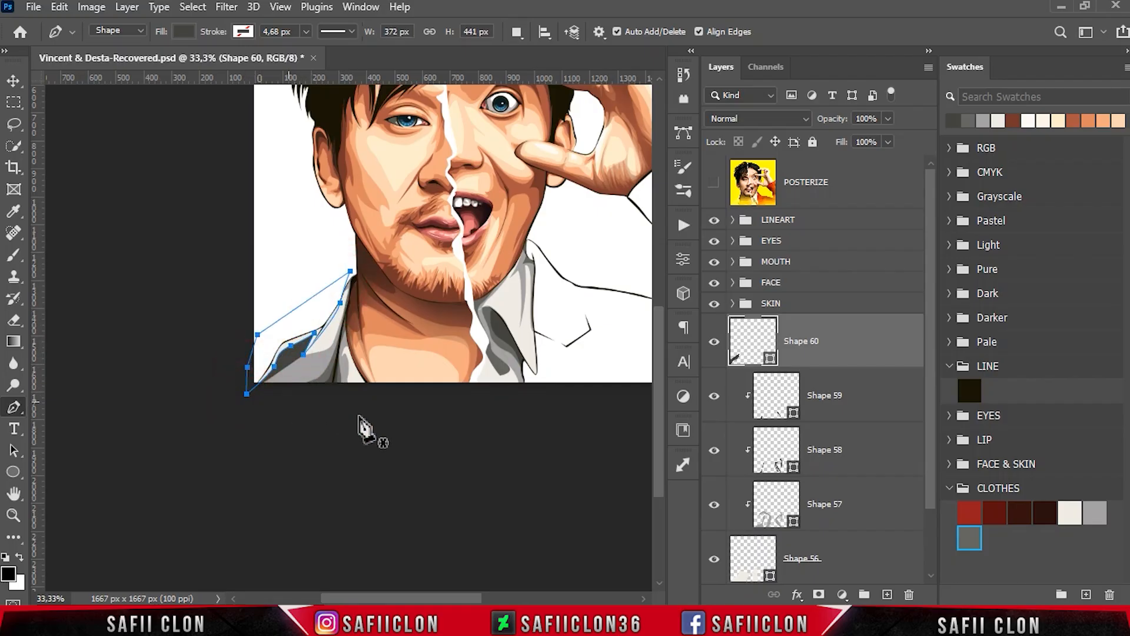
- Recolour the left shoulder highlight to pure white, ffffff, and clip it to the shirt shape
double_click(770, 360)
click(1069, 511)
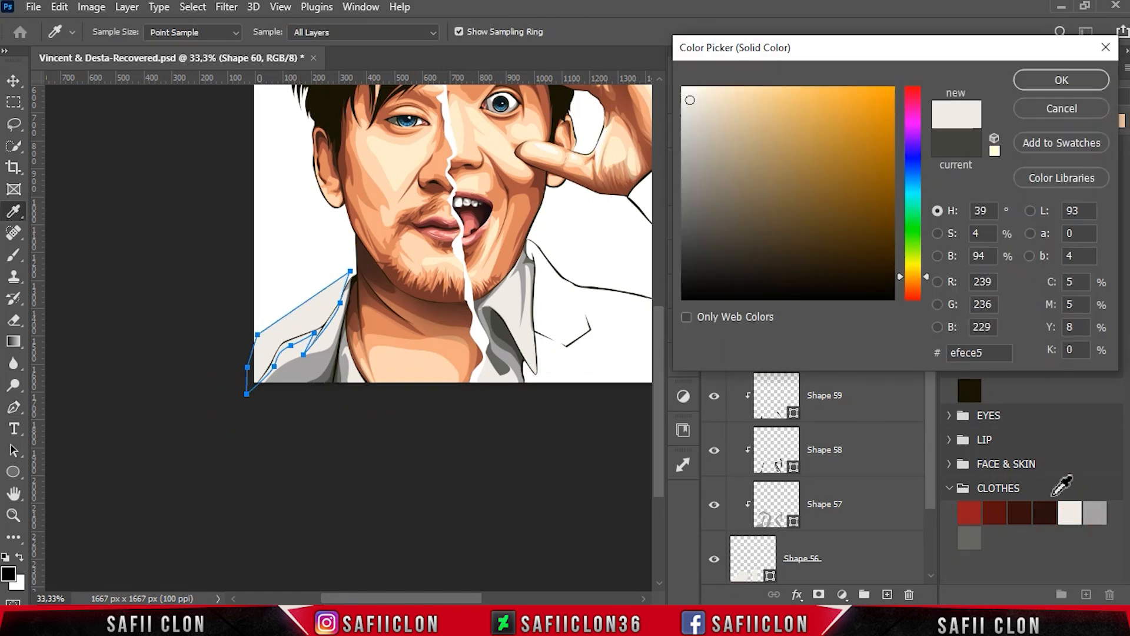
drag(688, 93, 676, 78)
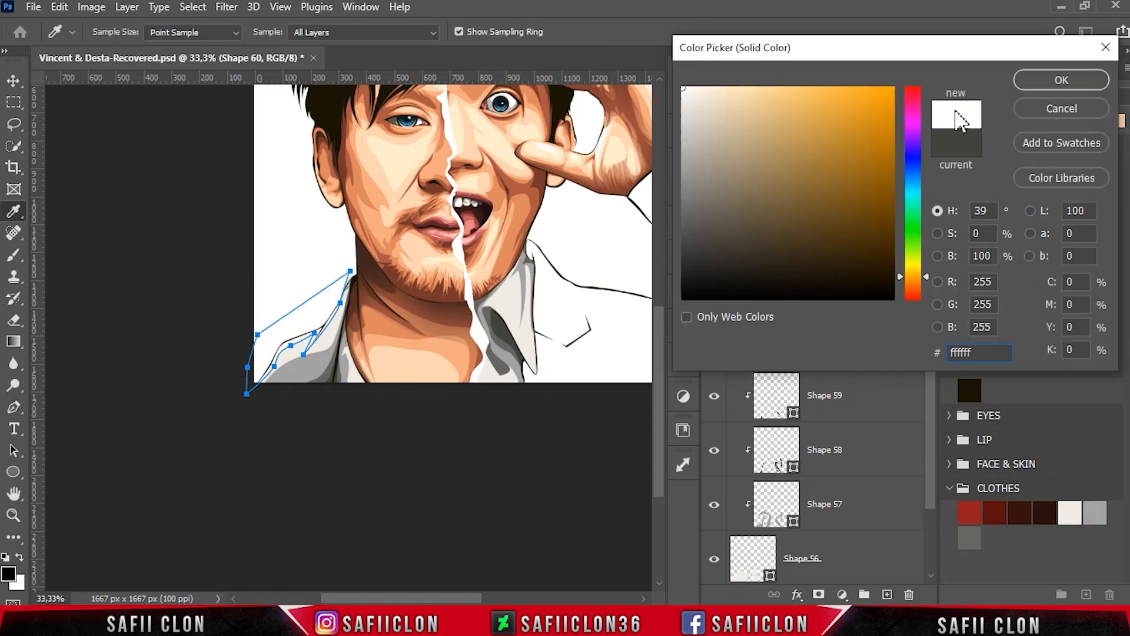
click(1053, 81)
right_click(859, 341)
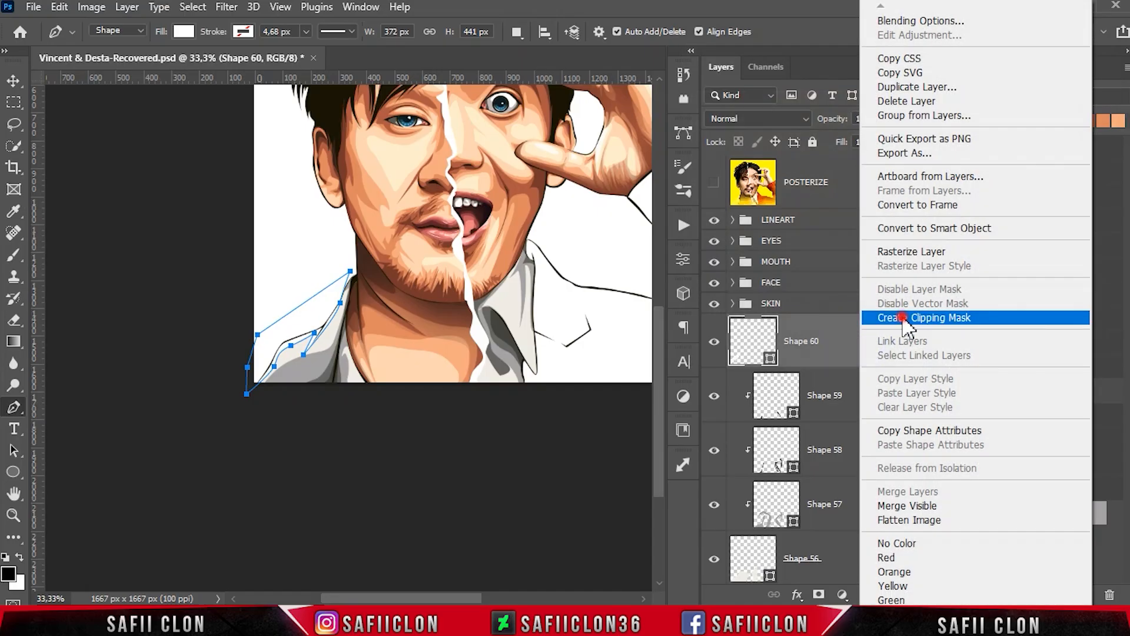
click(883, 318)
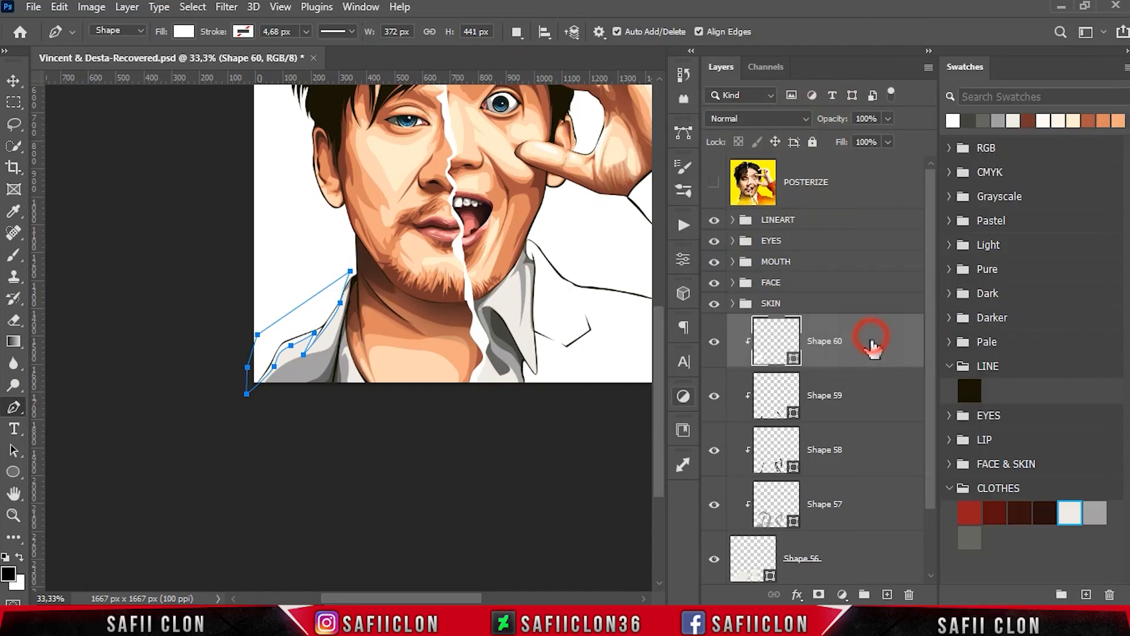
- Group the shirt base and its clipped shadow and highlight shapes as 1, and compare the portrait with the group hidden and shown
shift+click(862, 545)
right_click(870, 547)
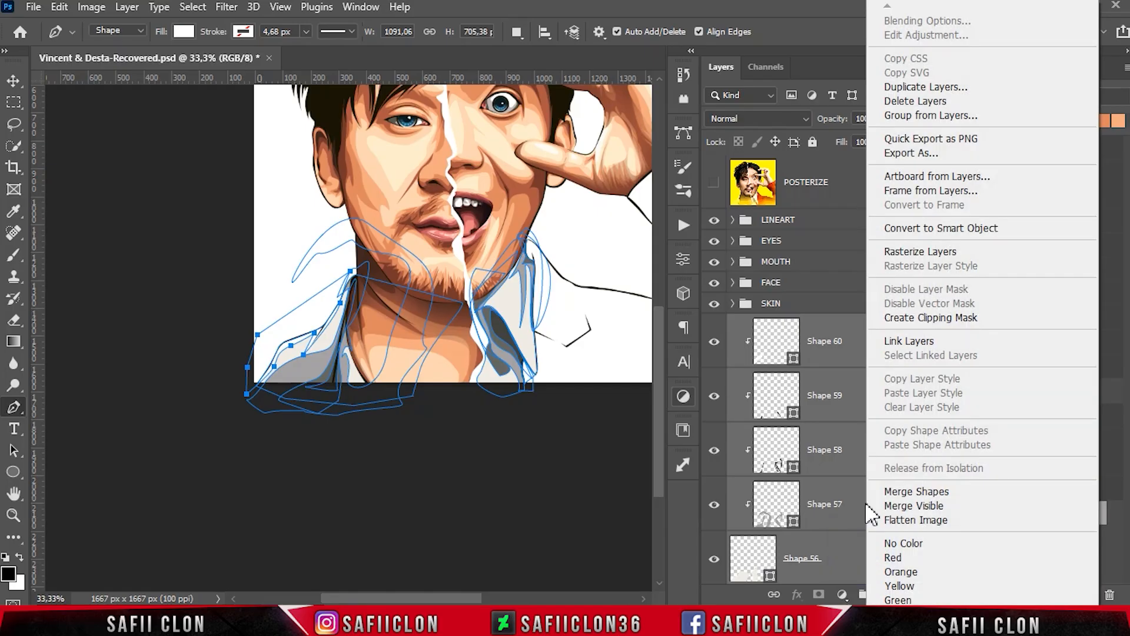
click(930, 115)
text(1)
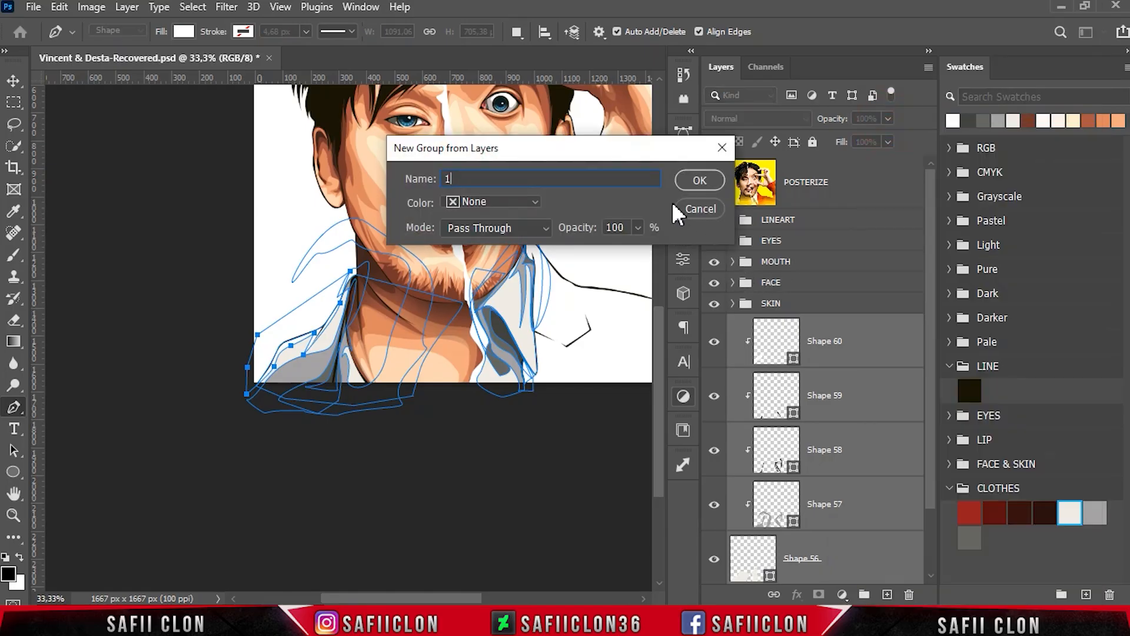
click(686, 182)
key(ctrl+minus)
scroll(507, 418, up, 3)
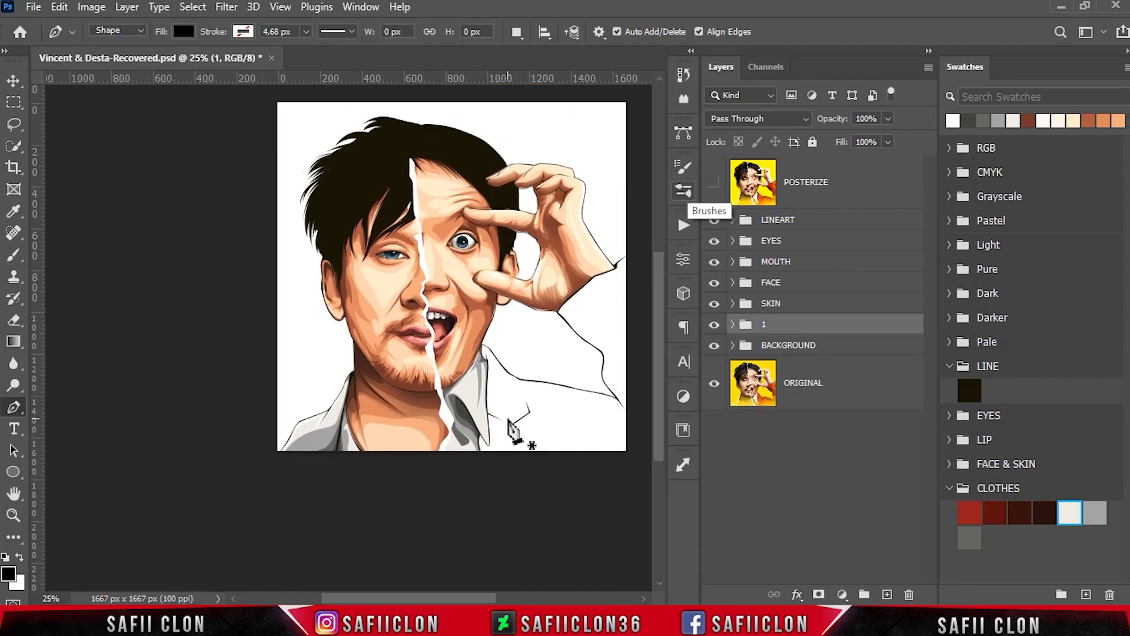
click(714, 324)
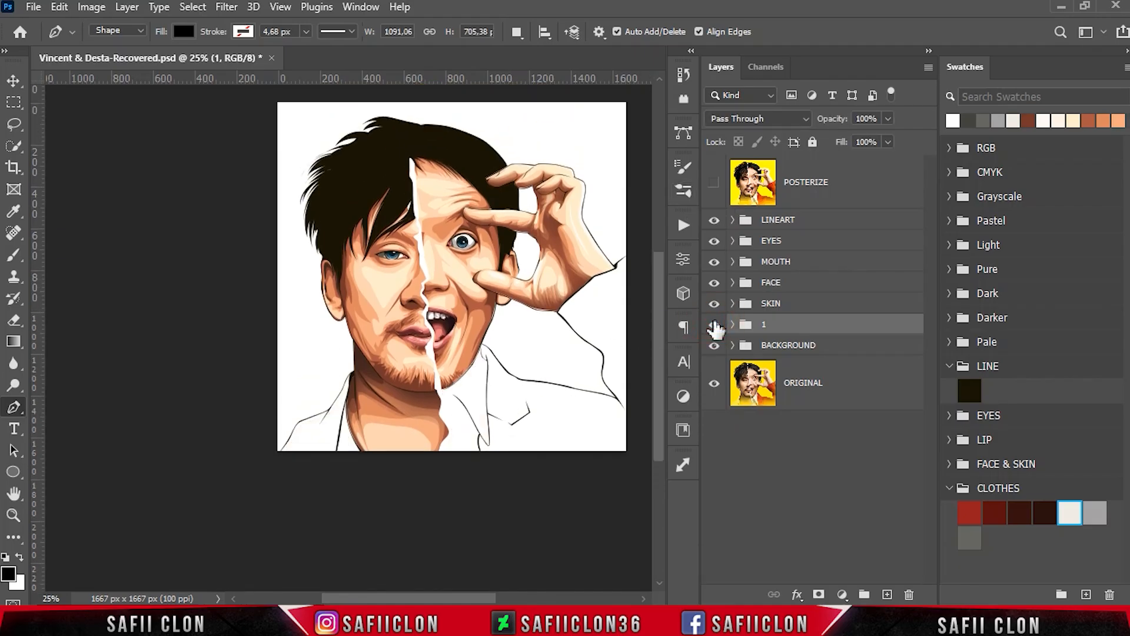
click(714, 325)
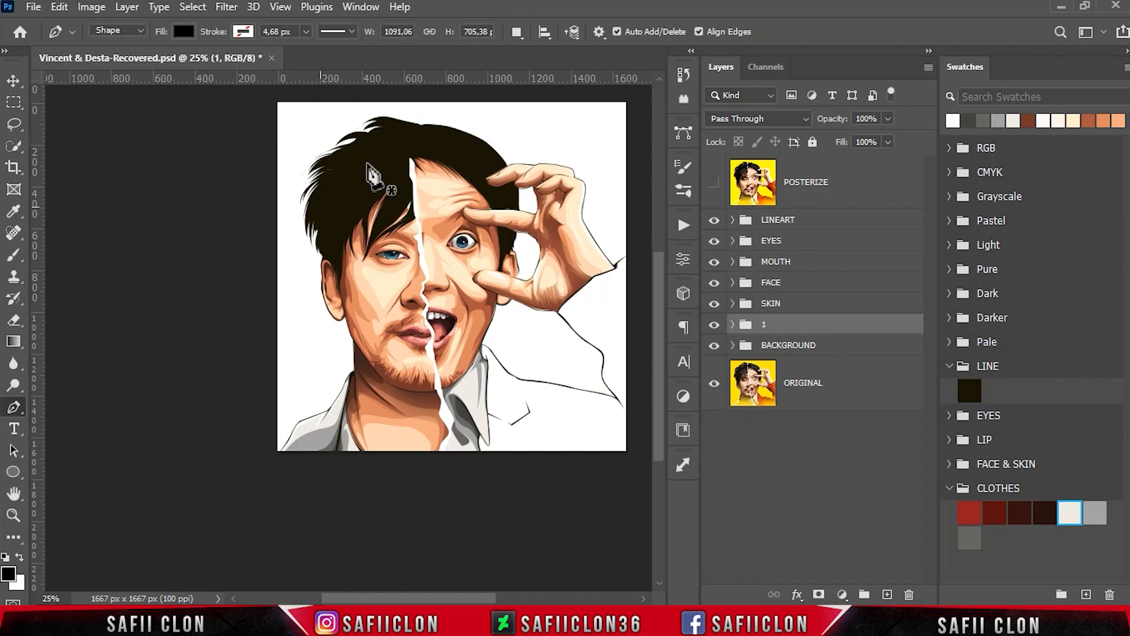
- Check the jacket in the posterized reference and, on a new shape layer, trace from below the canvas under the collar to the shoulder line
click(517, 33)
click(536, 52)
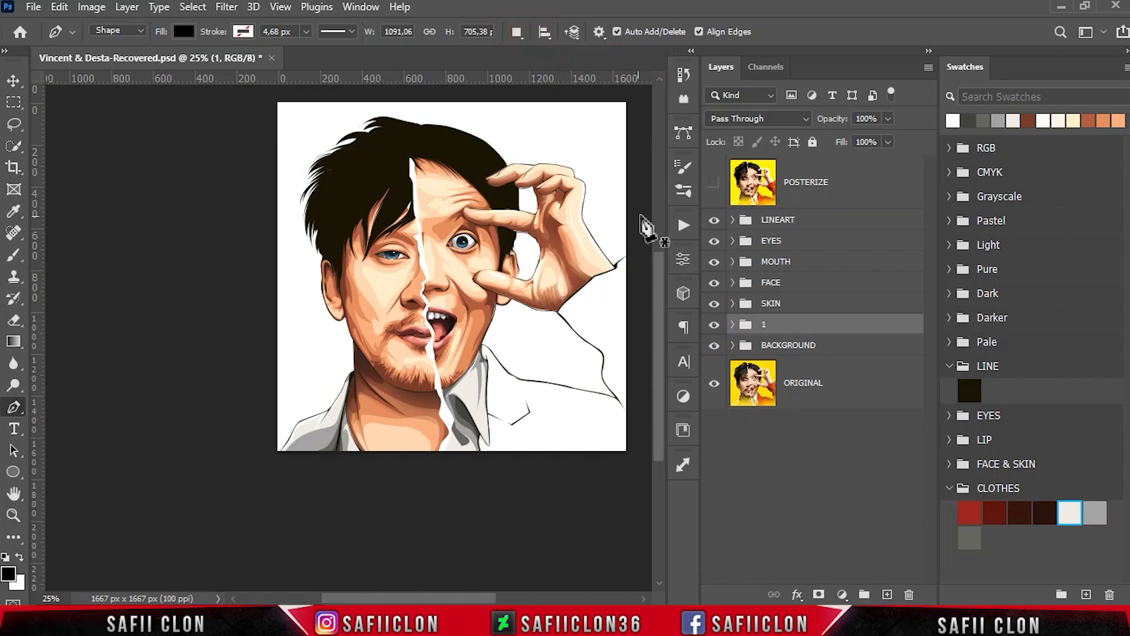
click(715, 183)
drag(481, 598, 502, 599)
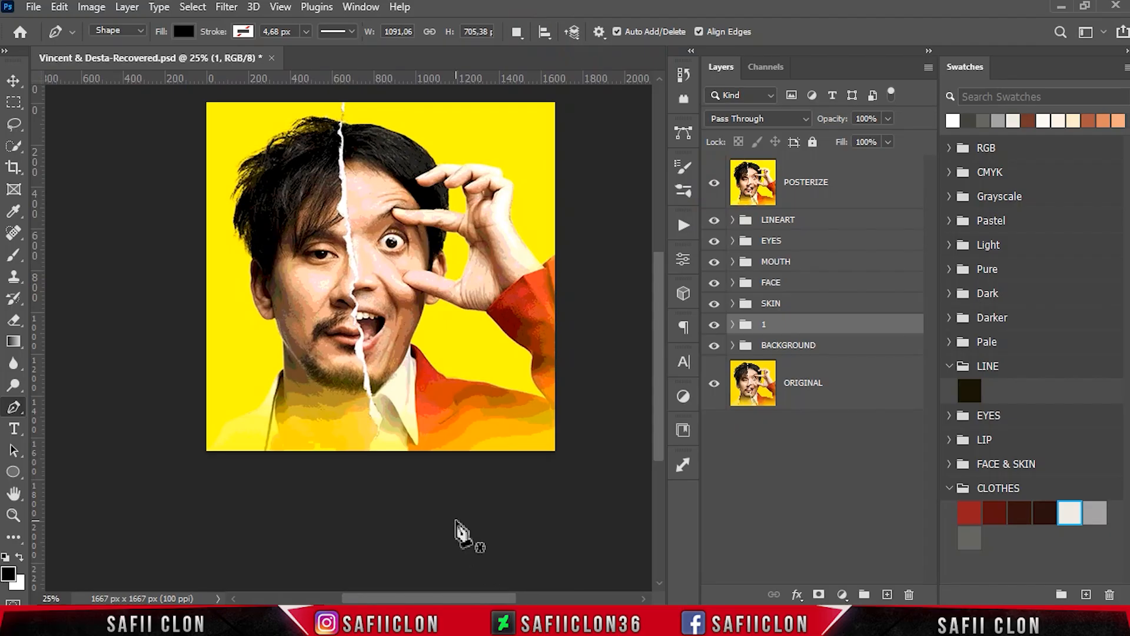
key(ctrl+plus)
key(ctrl+plus)
scroll(465, 526, down, 3)
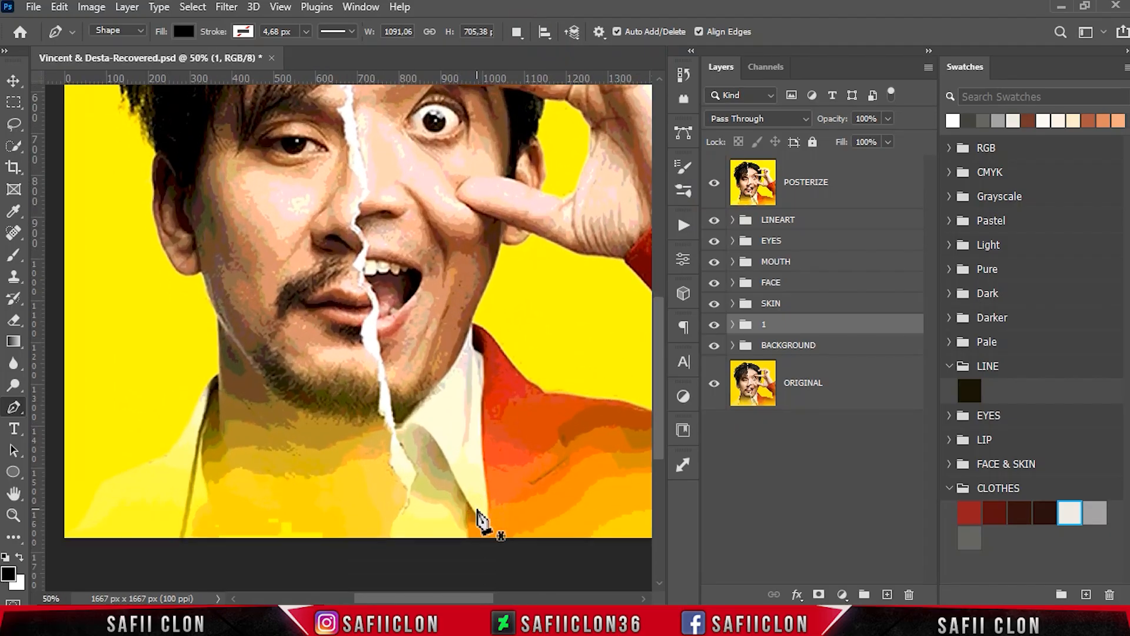
click(714, 183)
click(468, 499)
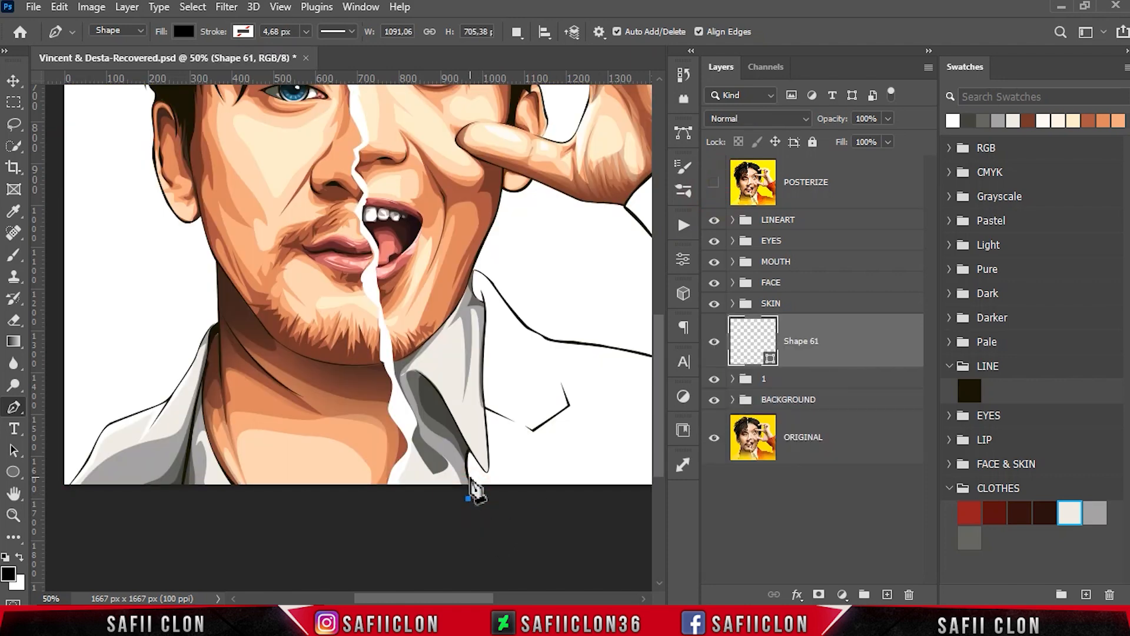
click(466, 465)
drag(453, 369, 454, 342)
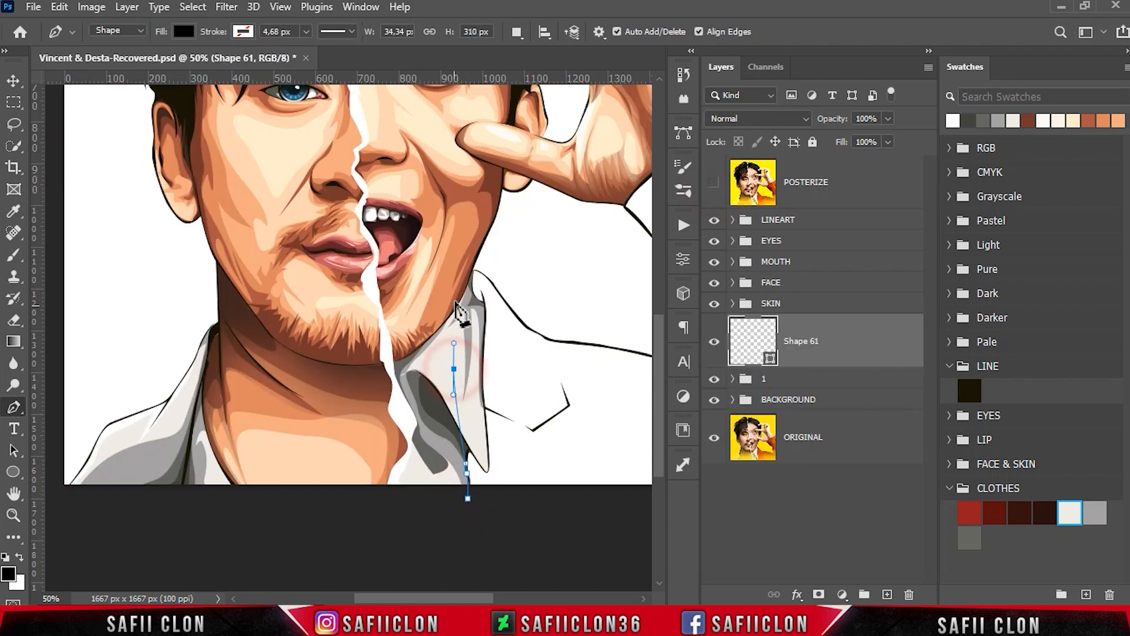
click(471, 270)
drag(527, 329, 545, 339)
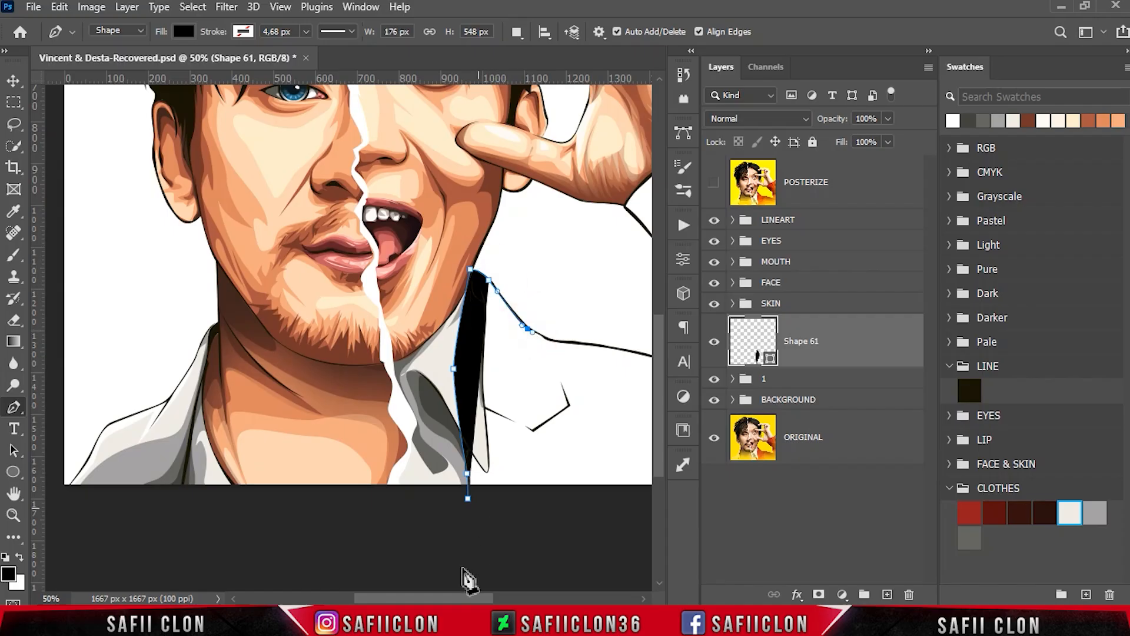
- Continue the jacket outline along the shoulder to the underarm point and back up the inner edge of the raised sleeve
drag(462, 598, 492, 598)
drag(436, 341, 448, 342)
drag(558, 363, 574, 366)
click(613, 380)
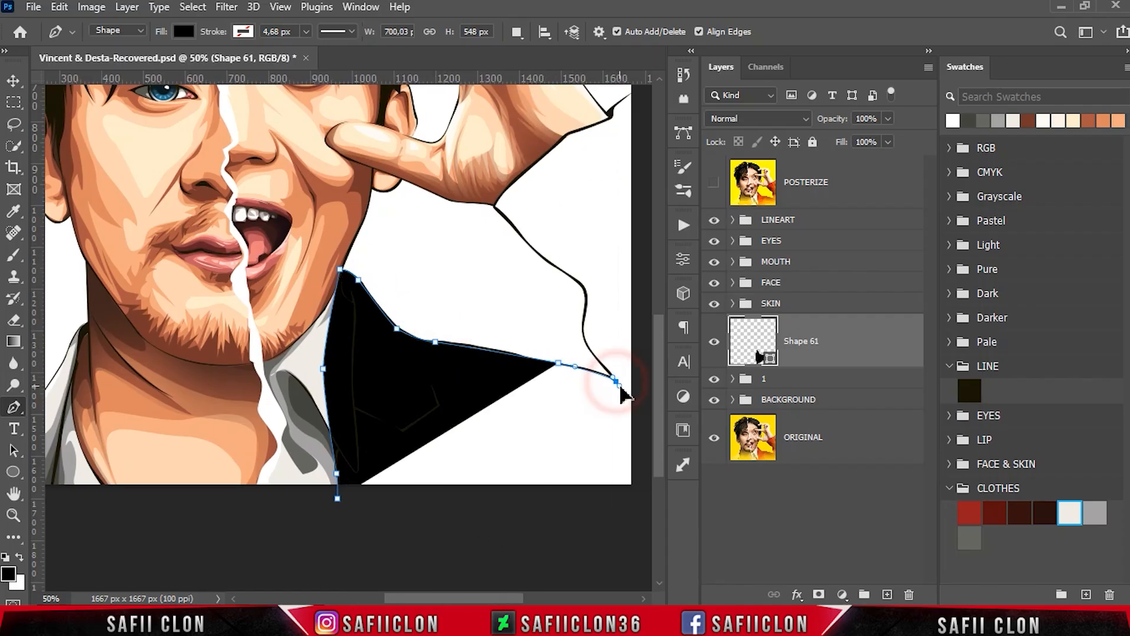
click(594, 354)
drag(585, 309, 502, 219)
alt+click(586, 310)
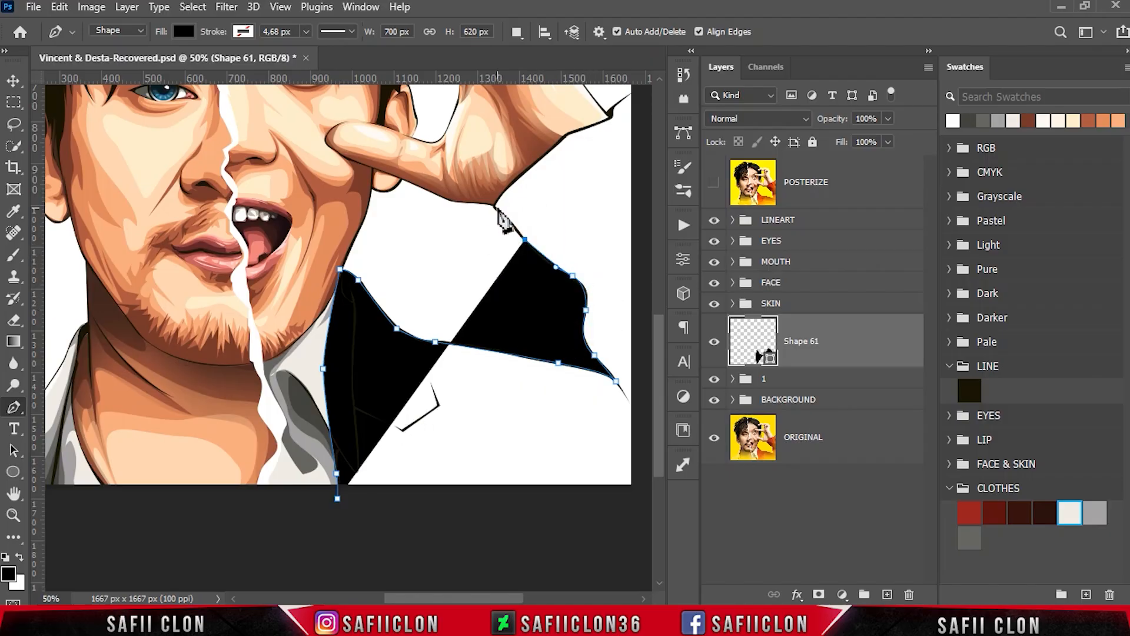
- Carry the jacket outline across the cuff at the wrist and around outside the canvas, closing it at the starting point
click(490, 185)
click(575, 123)
scroll(579, 131, up, 3)
click(610, 246)
click(635, 220)
key(ctrl+minus)
click(499, 492)
click(358, 491)
click(342, 485)
- Move the jacket shape beneath group 1 and recolour it to the red 961c1f swatch
drag(845, 353, 845, 396)
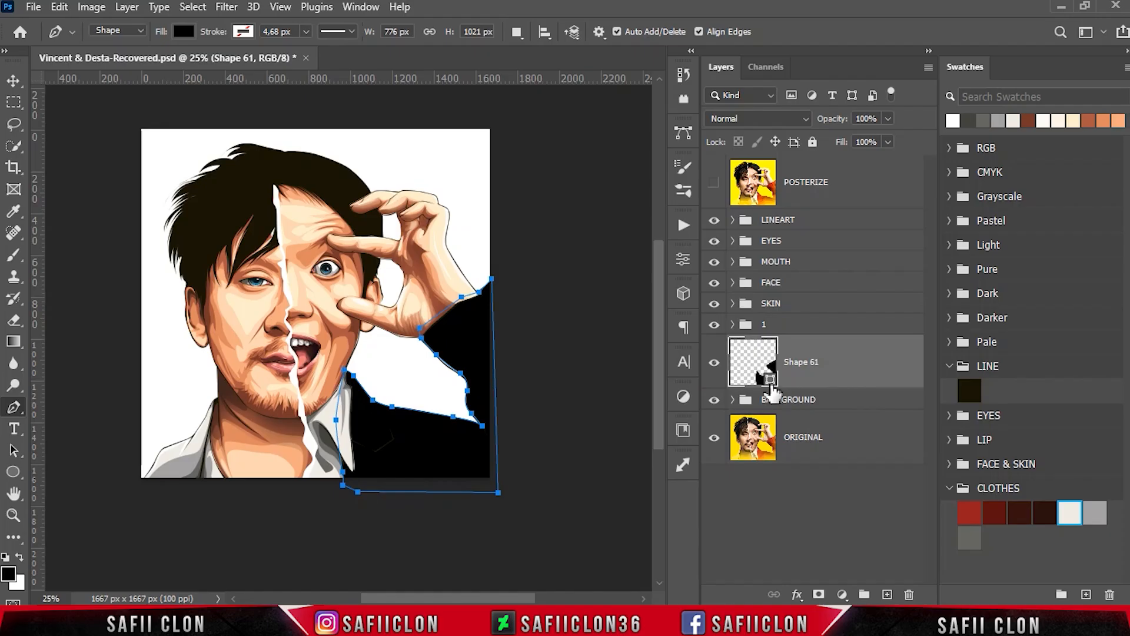
double_click(765, 370)
click(970, 513)
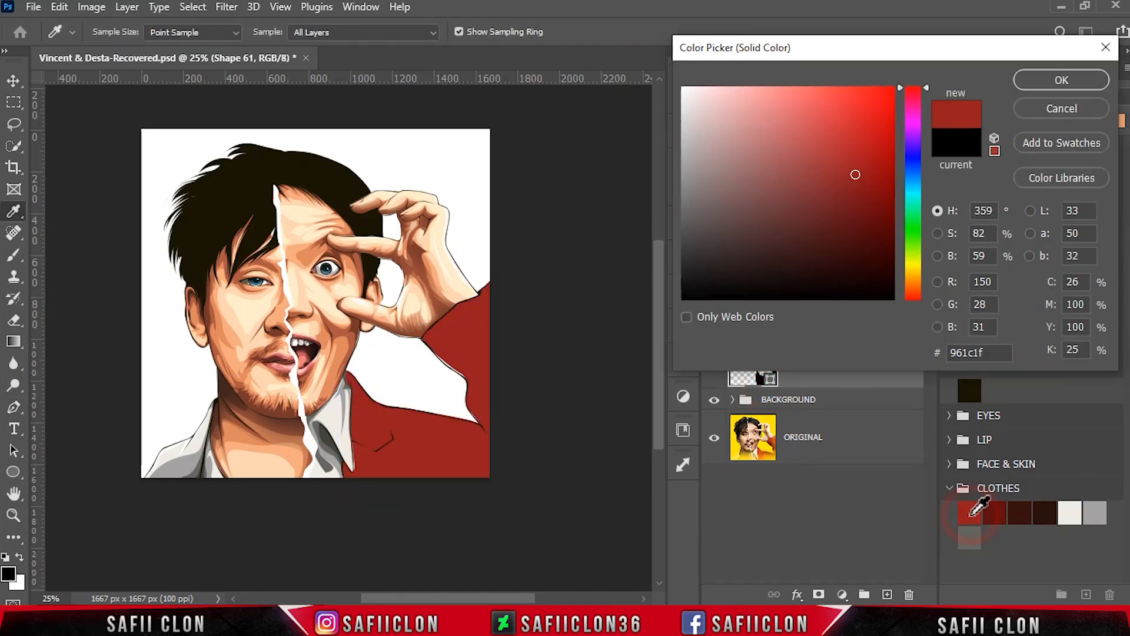
click(1062, 80)
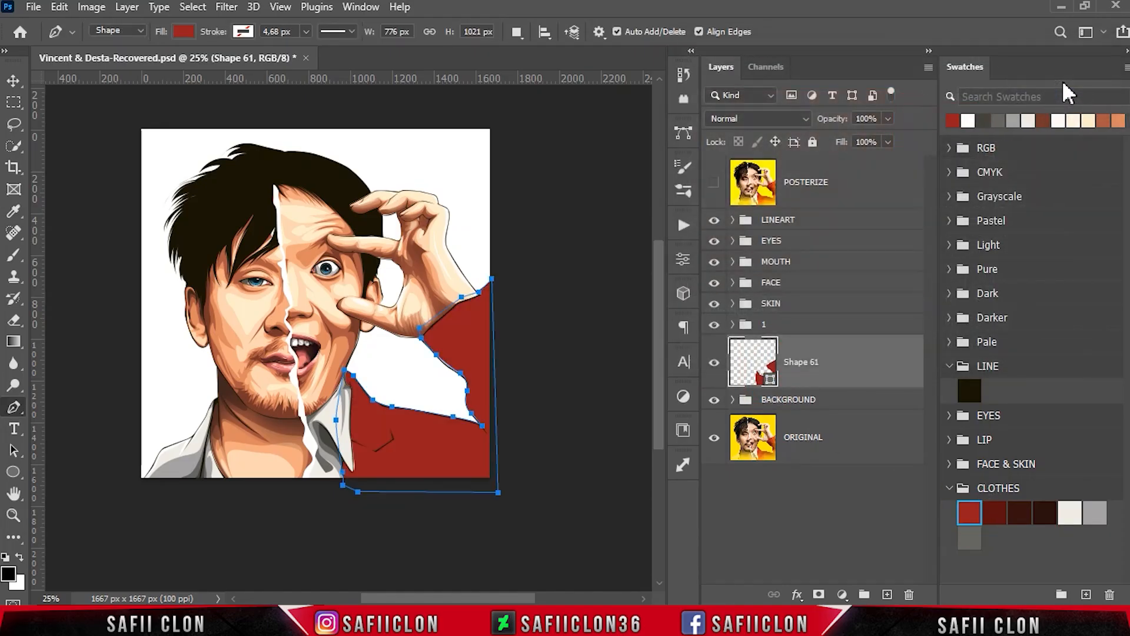
- Over the posterized reference, start a new shadow shape below the canvas and trace it across the jacket chest to the lower sleeve
click(516, 31)
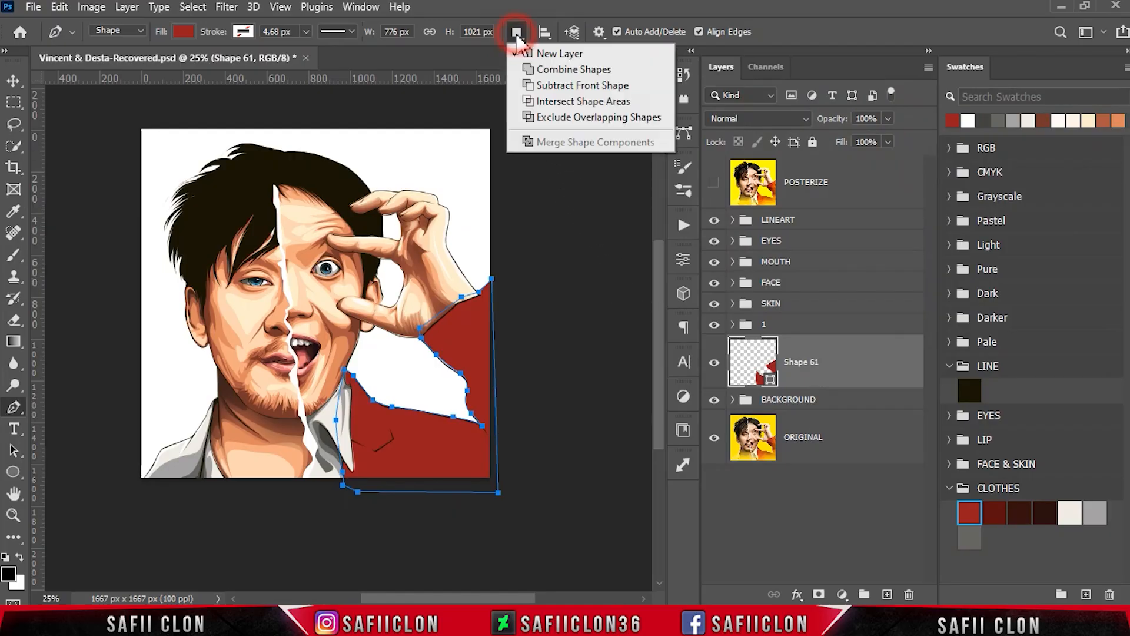
click(561, 64)
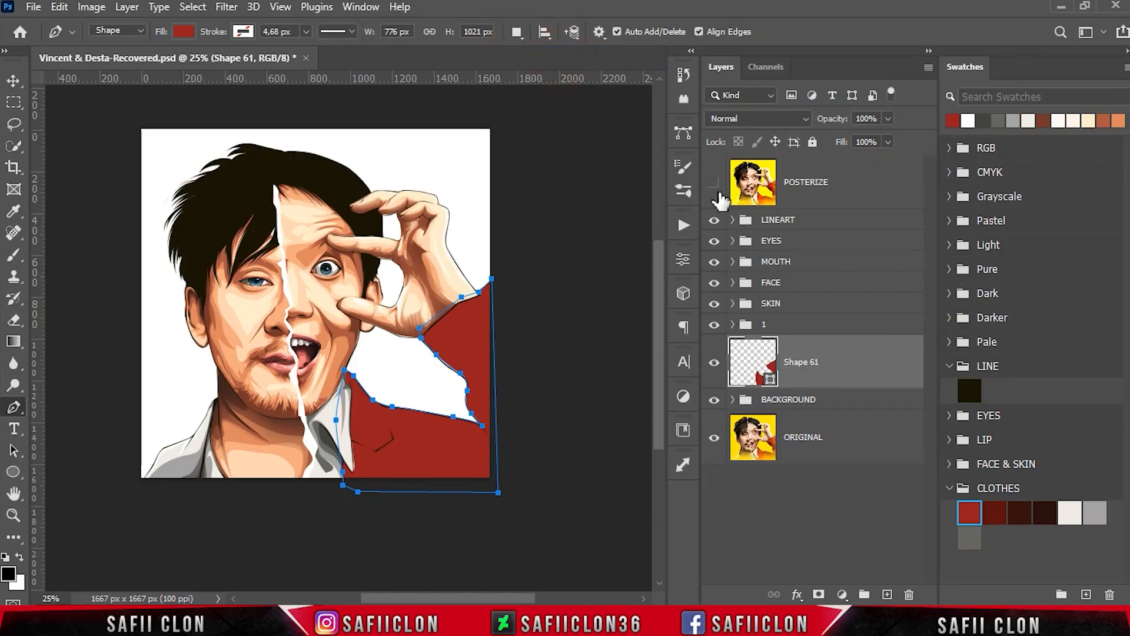
key(ctrl+plus)
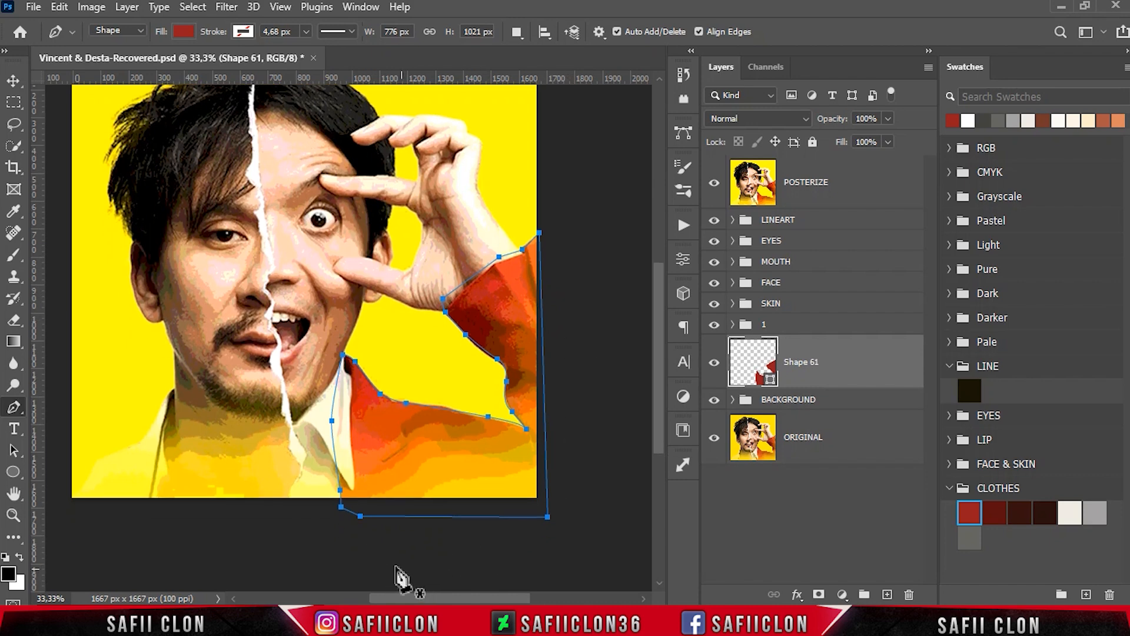
click(350, 549)
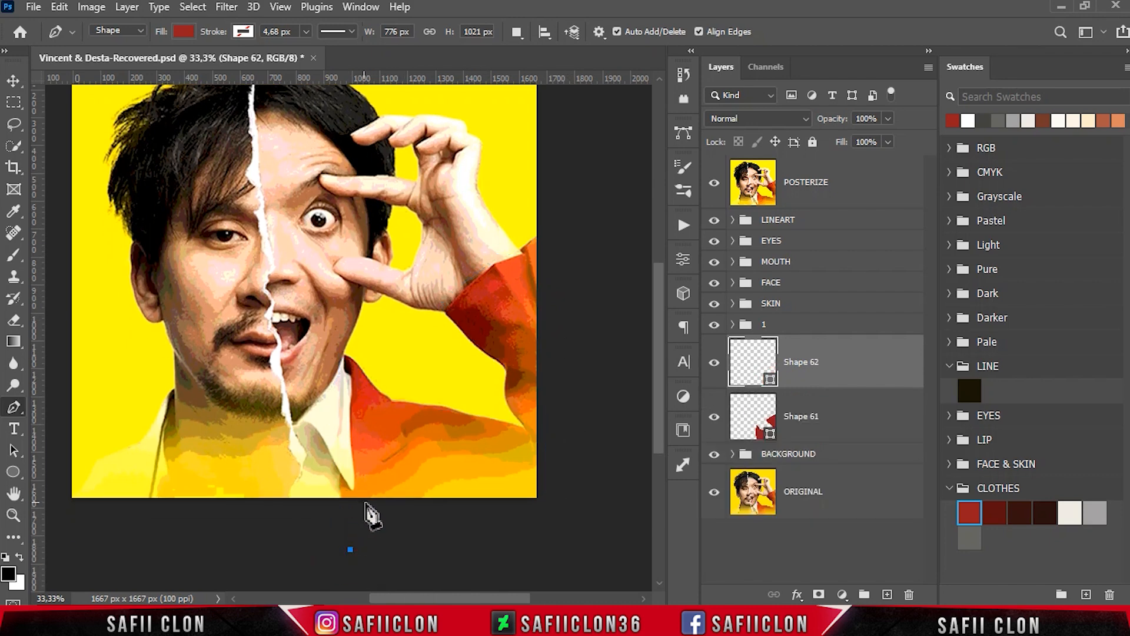
drag(381, 505, 422, 446)
drag(485, 465, 508, 473)
drag(554, 454, 554, 436)
drag(535, 420, 531, 398)
drag(546, 384, 528, 342)
- Trace the shadow's jagged edge up the raised sleeve to the cuff near the edge of the canvas
drag(511, 313, 513, 306)
click(519, 263)
drag(498, 267, 463, 246)
click(528, 302)
click(547, 329)
click(529, 255)
- Close the first jacket shadow by running its path back over the hand and shirt collar to the start point below the canvas
drag(417, 291, 409, 304)
click(337, 340)
click(330, 378)
click(315, 423)
click(324, 495)
click(350, 549)
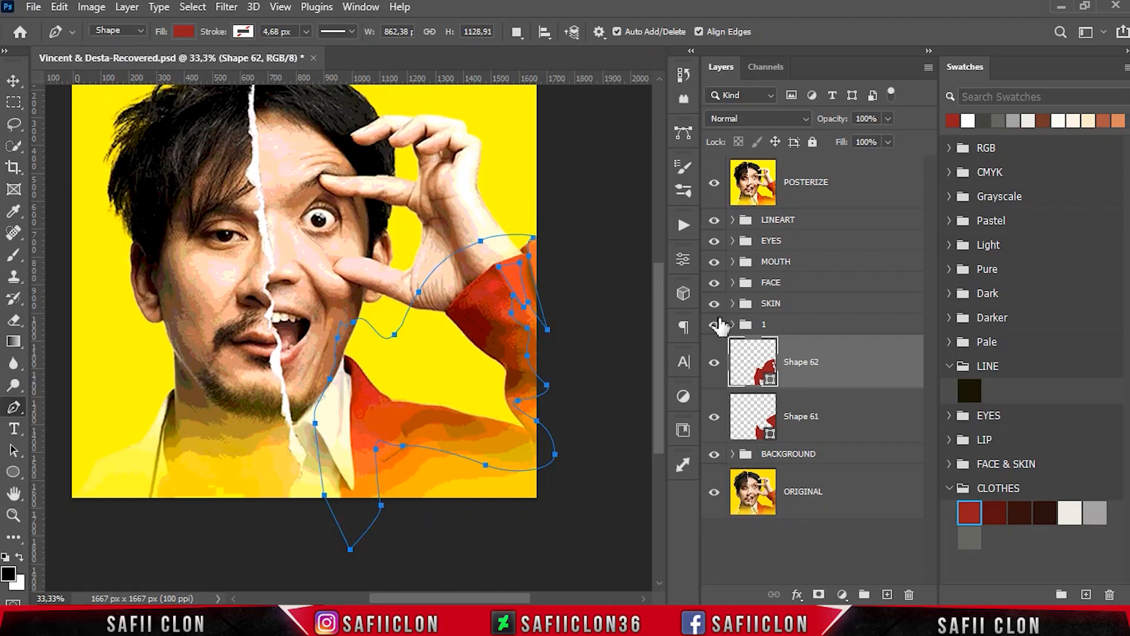
- Hide the posterized reference, recolour the jacket shadow to dark red 5a0e0e and clip it to the jacket shape
click(714, 187)
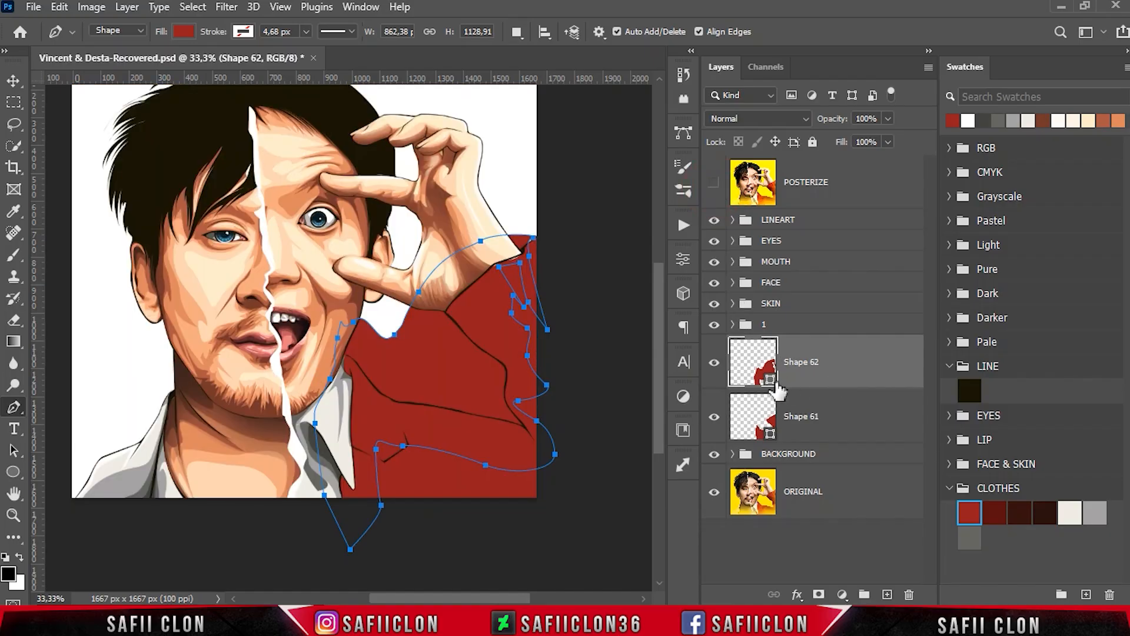
double_click(771, 381)
click(994, 511)
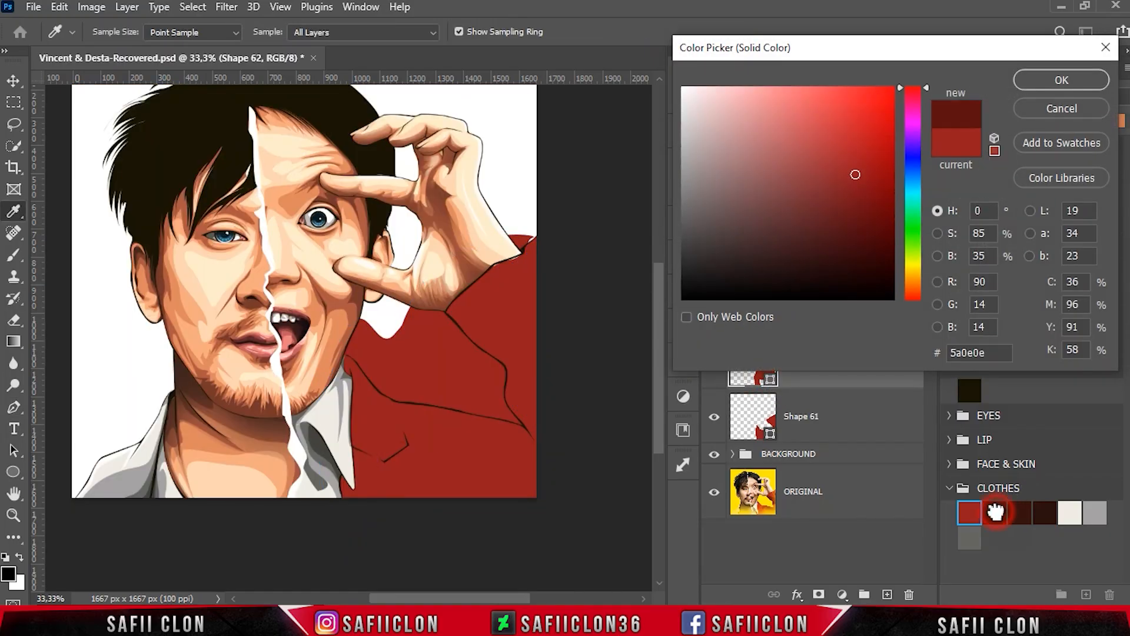
click(1061, 80)
right_click(858, 364)
click(889, 318)
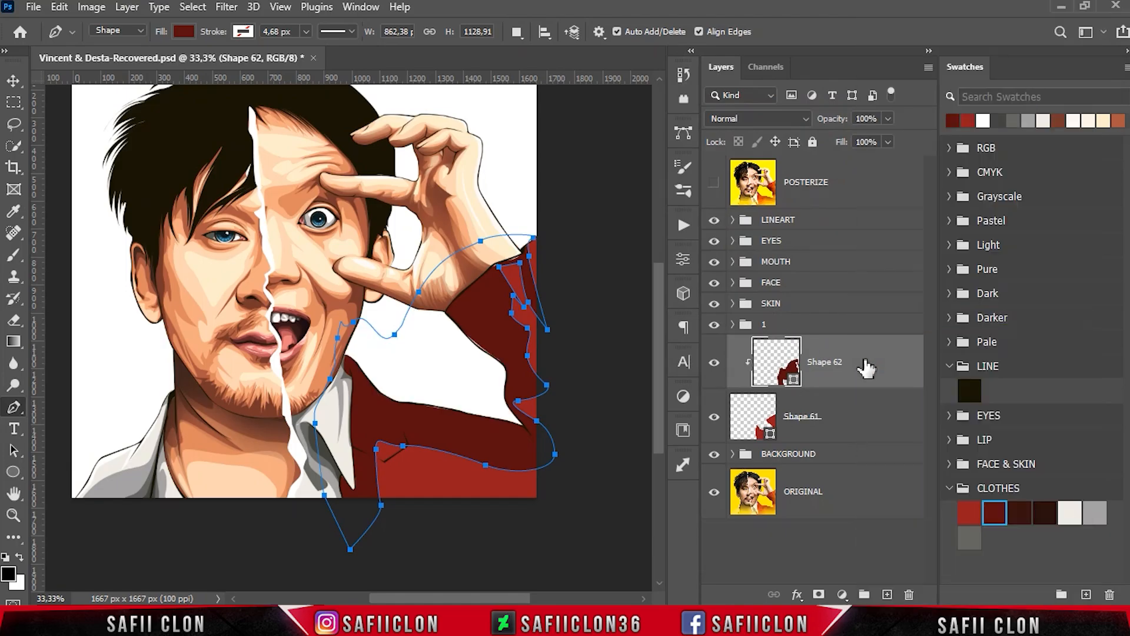
- Reshape the jacket shadow's corner by the lapel notch by shifting its two anchor points to follow the line art
click(512, 33)
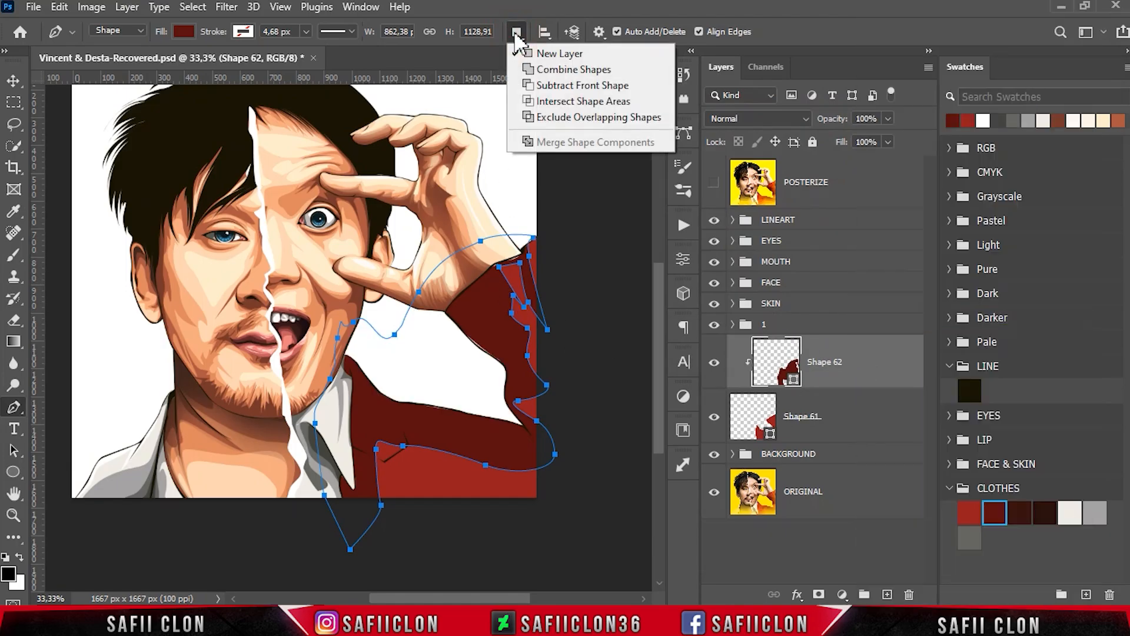
click(547, 57)
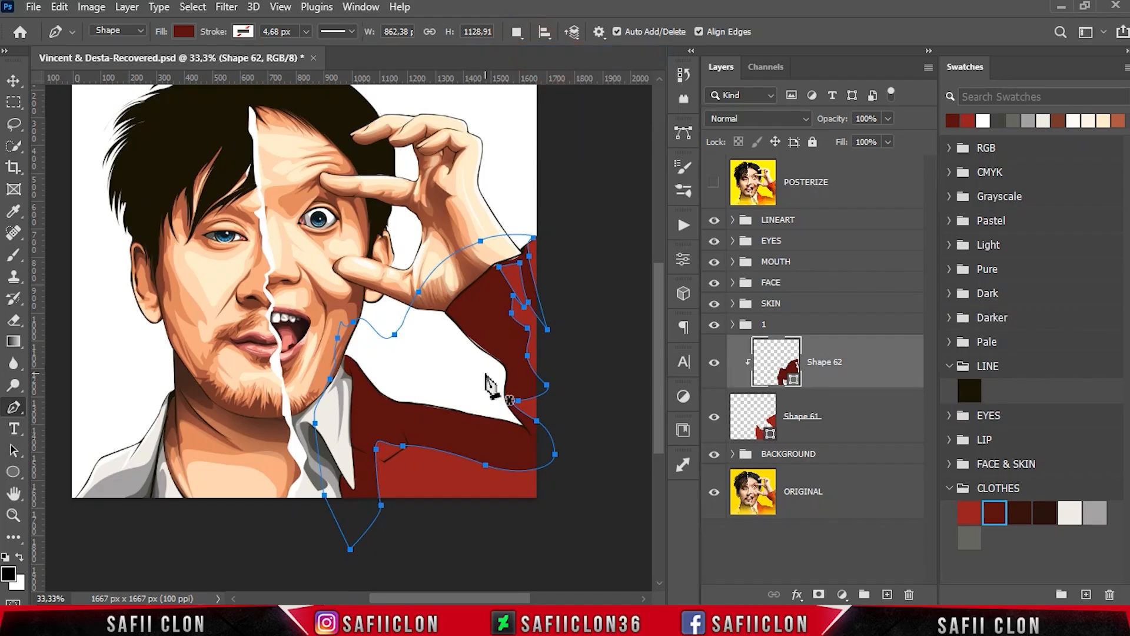
ctrl+click(403, 447)
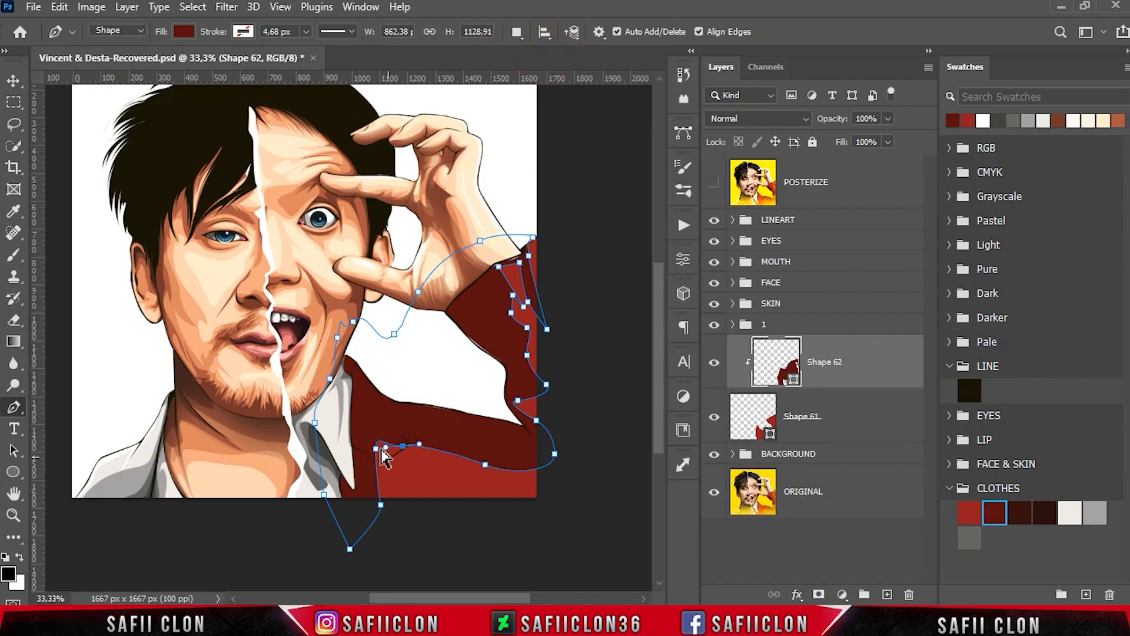
ctrl+click(376, 435)
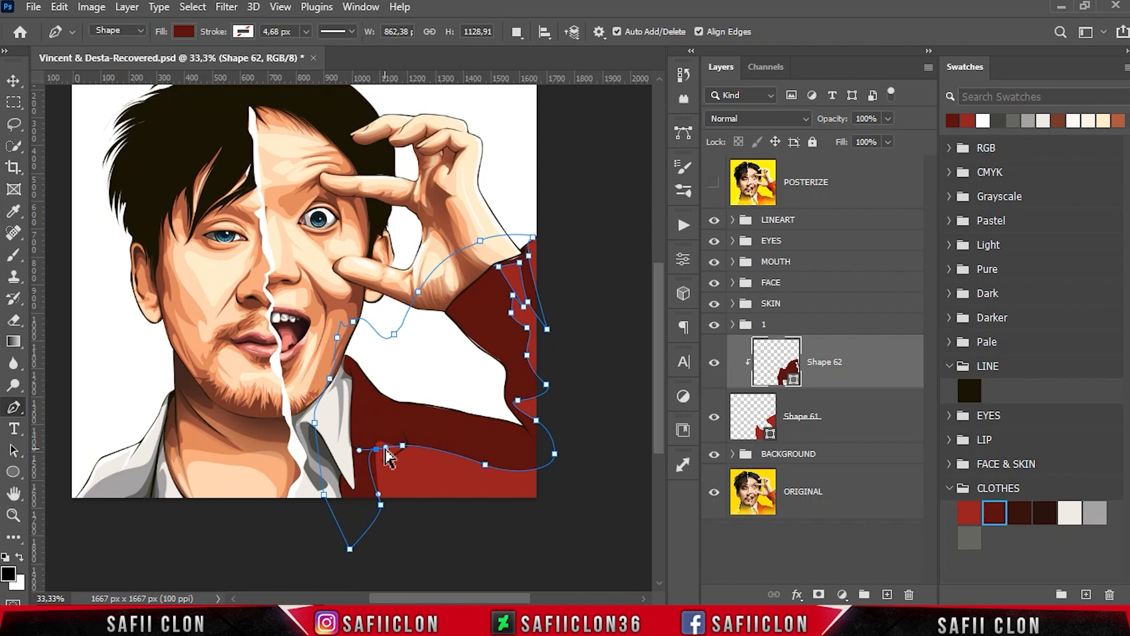
drag(380, 460, 389, 468)
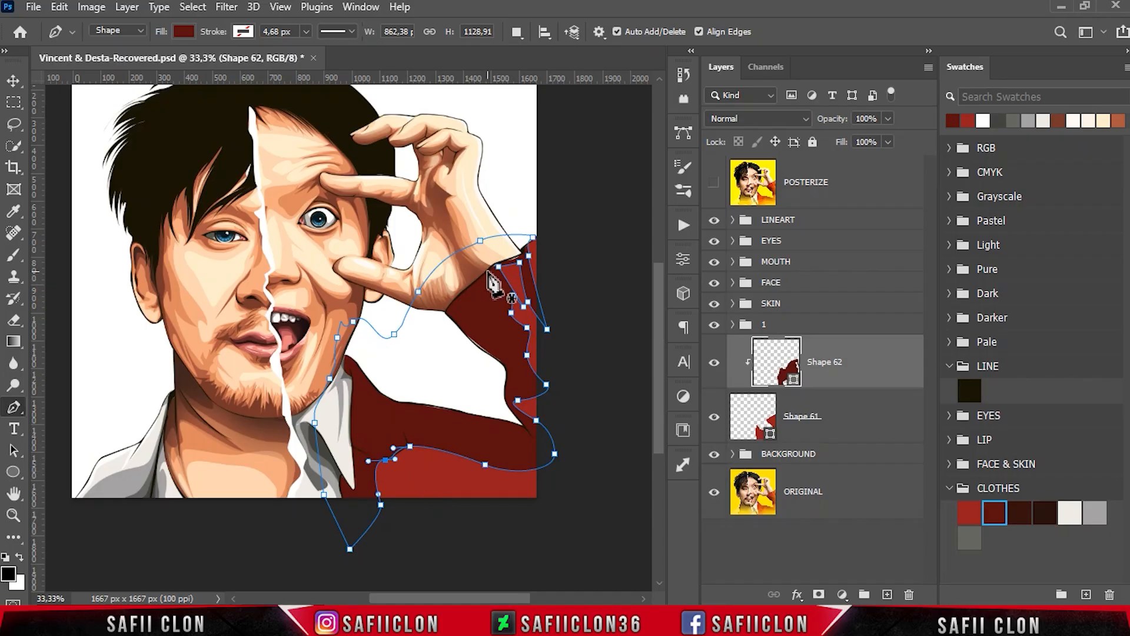
- Over the posterized reference, start another shadow shape below the canvas, tracing up the shirt collar edge and across the chest to the underarm
click(518, 35)
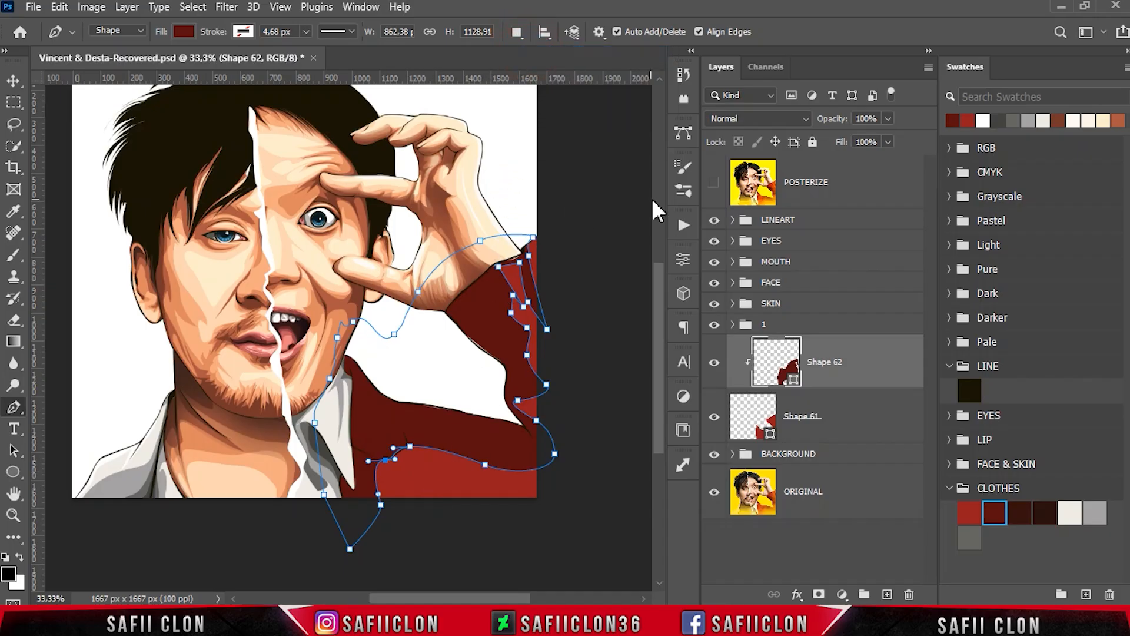
click(713, 183)
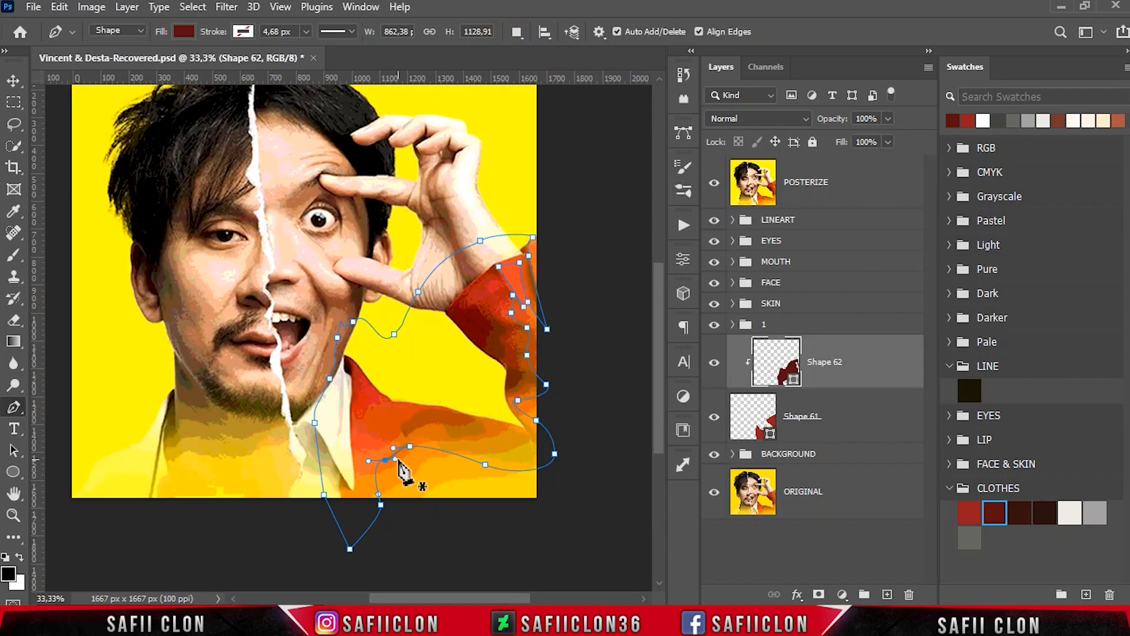
click(356, 571)
click(343, 497)
click(353, 482)
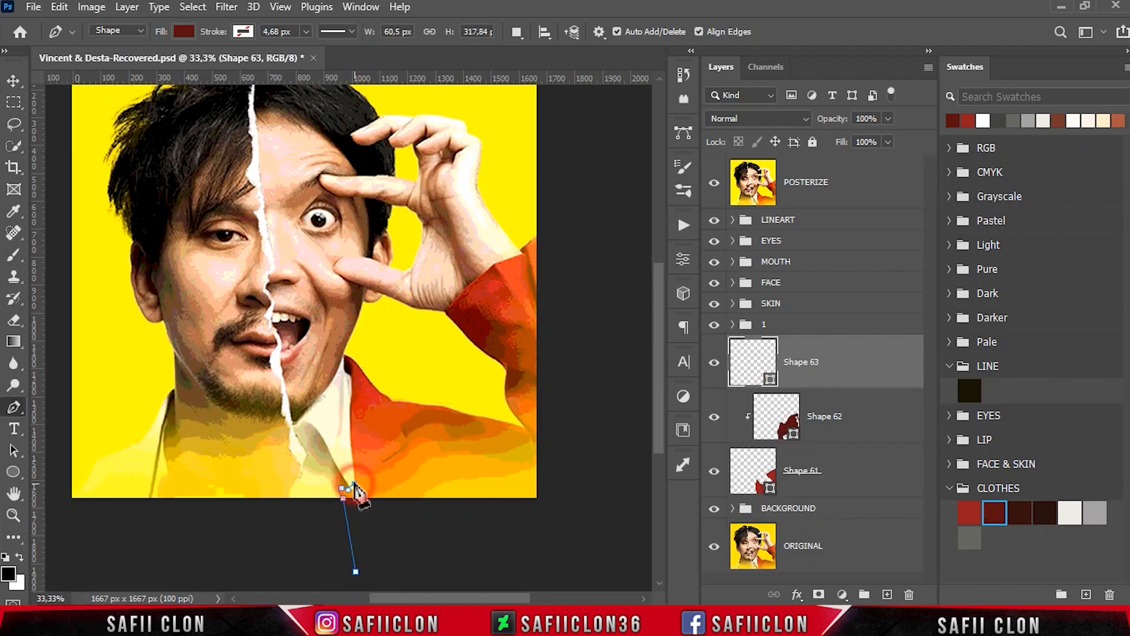
click(347, 416)
click(368, 426)
click(399, 419)
click(446, 414)
click(540, 452)
- Trace the second shadow's edge up the raised sleeve and around the cuff to the edge of the canvas
click(532, 376)
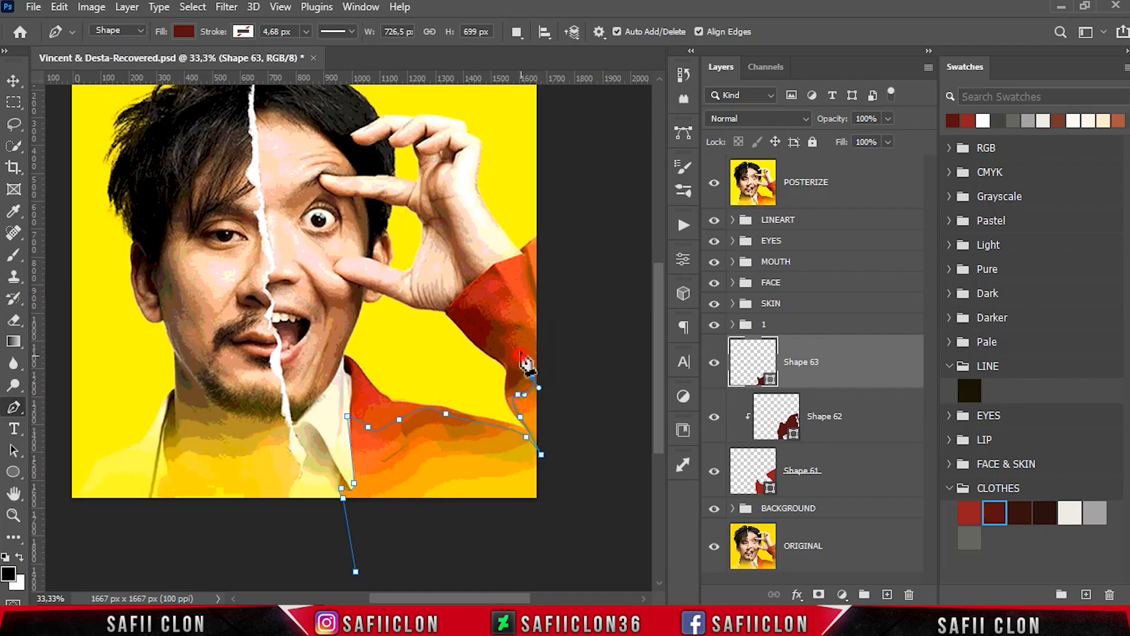
click(519, 353)
drag(518, 323, 505, 313)
click(494, 278)
click(495, 265)
click(519, 259)
click(538, 316)
click(526, 249)
click(532, 236)
- Close the second jacket shadow around the hand and shirt collar to its start below the canvas, and hide the posterized reference
click(442, 279)
click(425, 323)
click(368, 339)
click(335, 343)
click(318, 375)
click(326, 466)
click(330, 531)
click(356, 571)
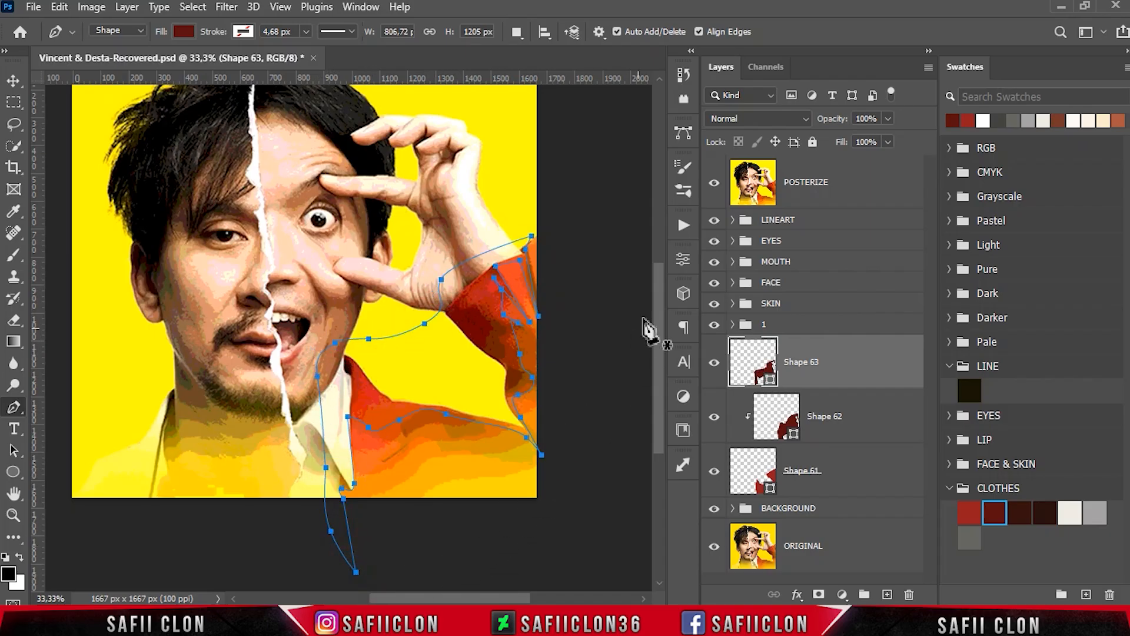
click(714, 184)
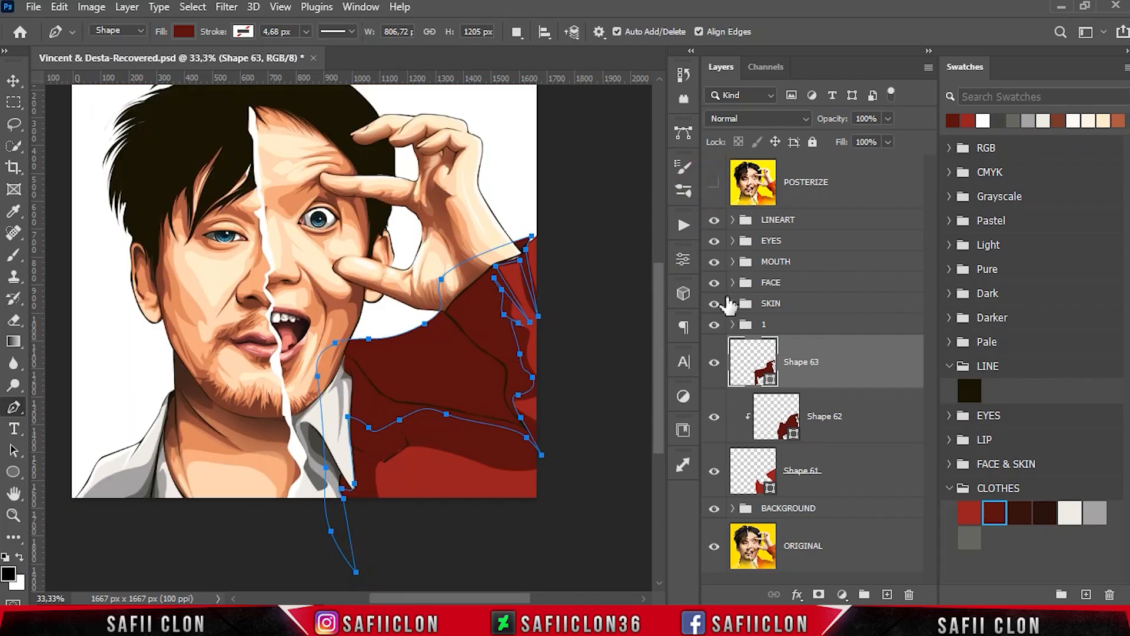
- Recolour the second jacket shadow with the third CLOTHES swatch, the dark red-brown
double_click(769, 380)
click(1022, 513)
click(1082, 79)
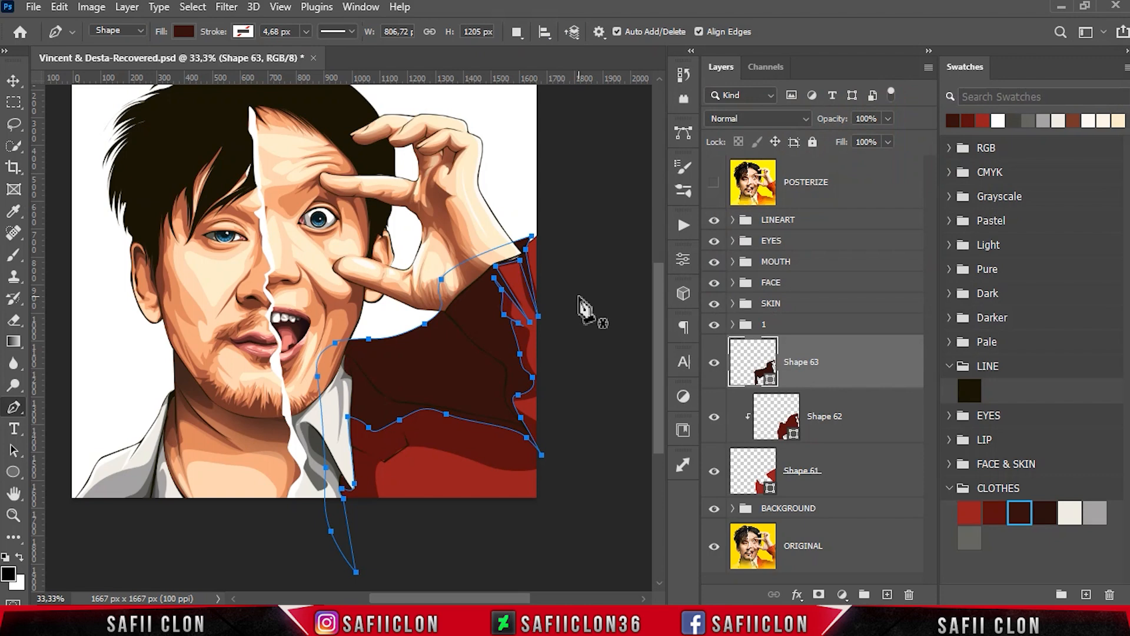
- With Combine Shapes active, add a thin shadow along the lapel notch's fold line and up beside the shirt collar
click(516, 32)
click(574, 66)
click(350, 448)
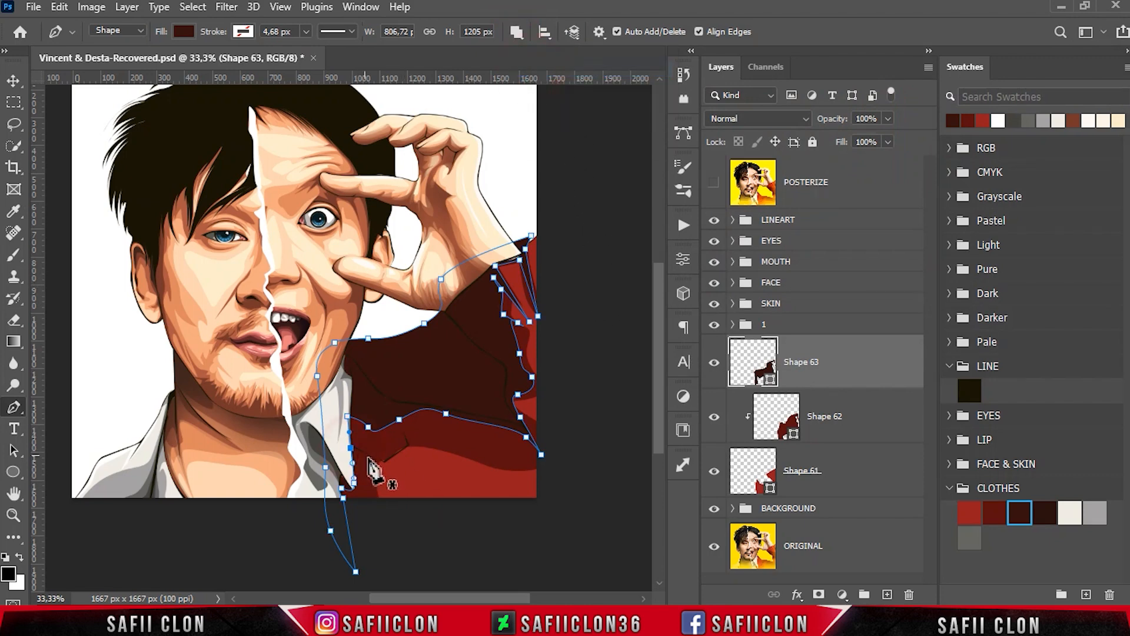
key(ctrl+plus)
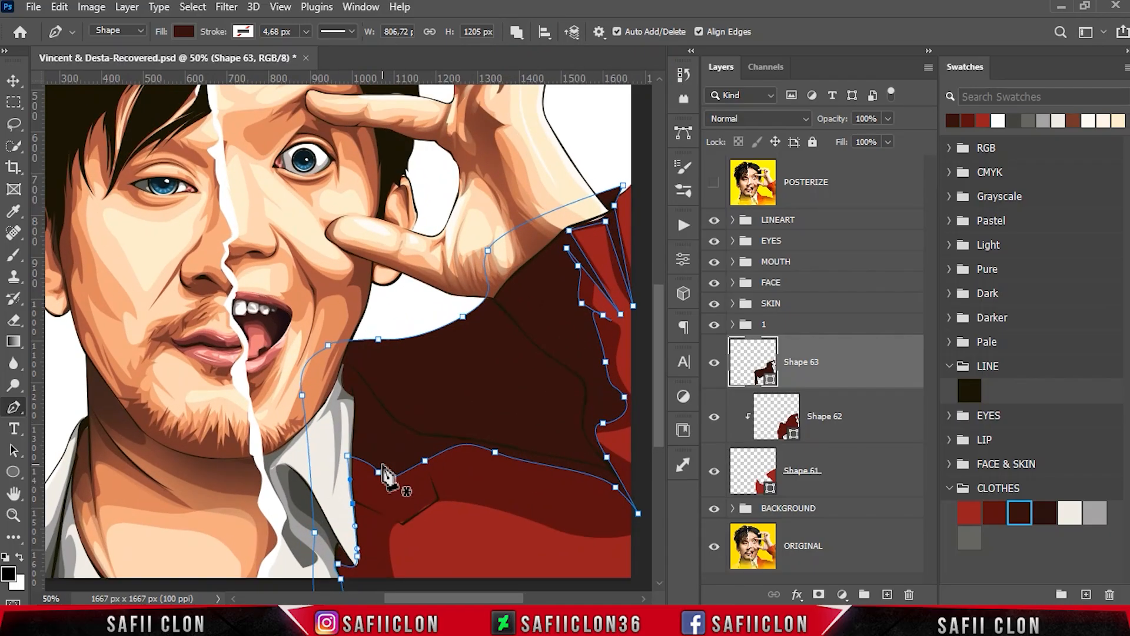
click(442, 499)
click(401, 531)
click(360, 508)
click(355, 531)
click(348, 486)
click(402, 522)
click(442, 500)
- Reshape the second shadow's edge on the lapel beside the shirt collar by moving its two nearby anchor points
scroll(471, 493, down, 1)
scroll(470, 493, up, 1)
mouse_move(388, 478)
mouse_down()
mouse_move(381, 435)
mouse_move(416, 445)
mouse_move(405, 438)
mouse_move(375, 466)
mouse_up()
drag(347, 455, 359, 473)
drag(470, 597, 493, 599)
- Clip the second shadow to the red jacket and set the Pen tool to draw on a new layer
click(516, 32)
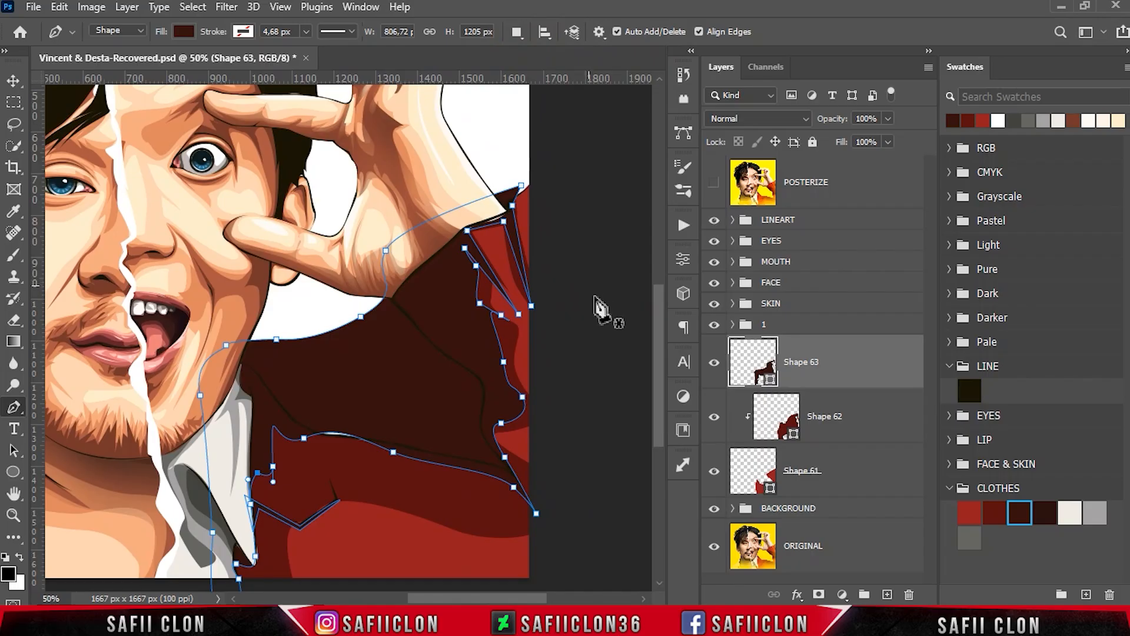
right_click(851, 358)
click(853, 315)
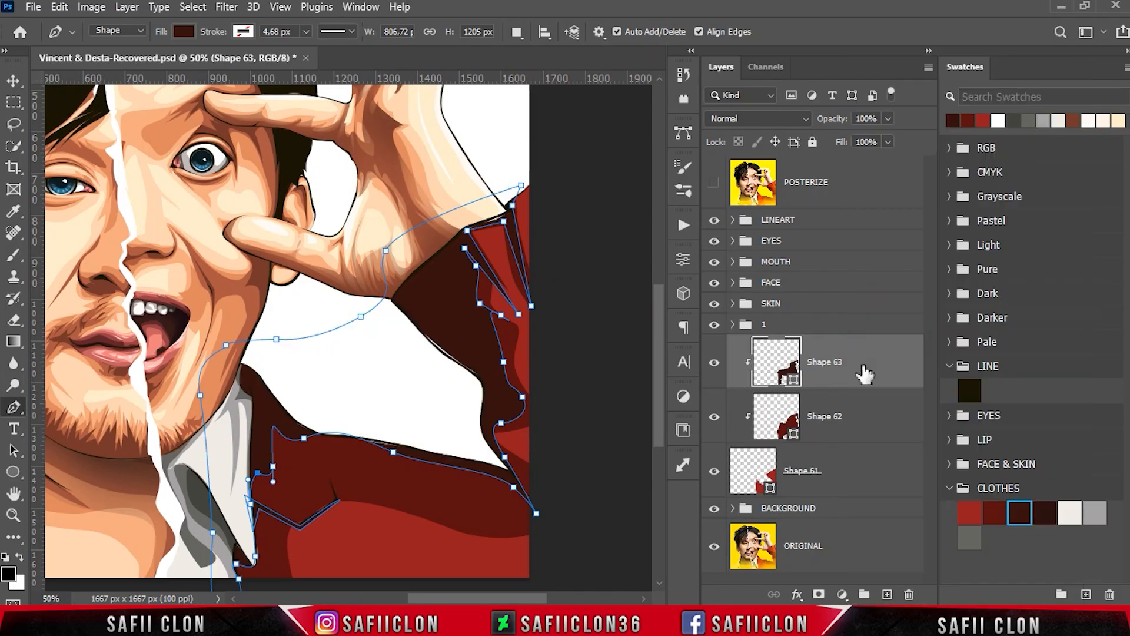
- Over the posterized reference, trace a closed shadow shape along the shirt collar and around the back of the jacket collar
click(714, 182)
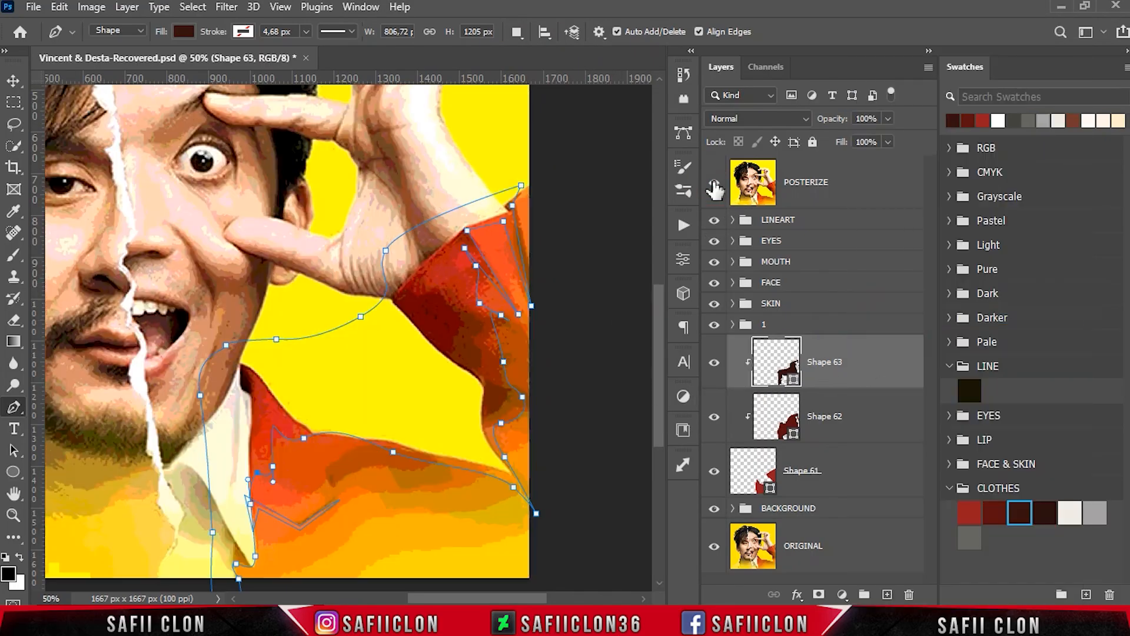
scroll(373, 317, down, 3)
key(Escape)
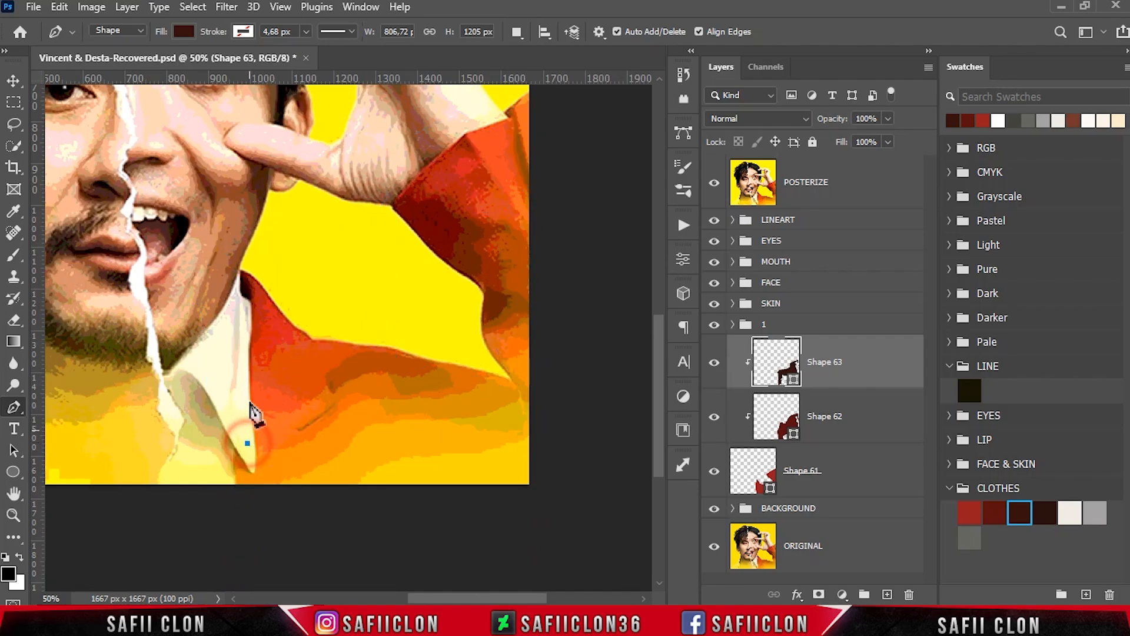
click(246, 442)
click(251, 344)
drag(256, 304, 253, 288)
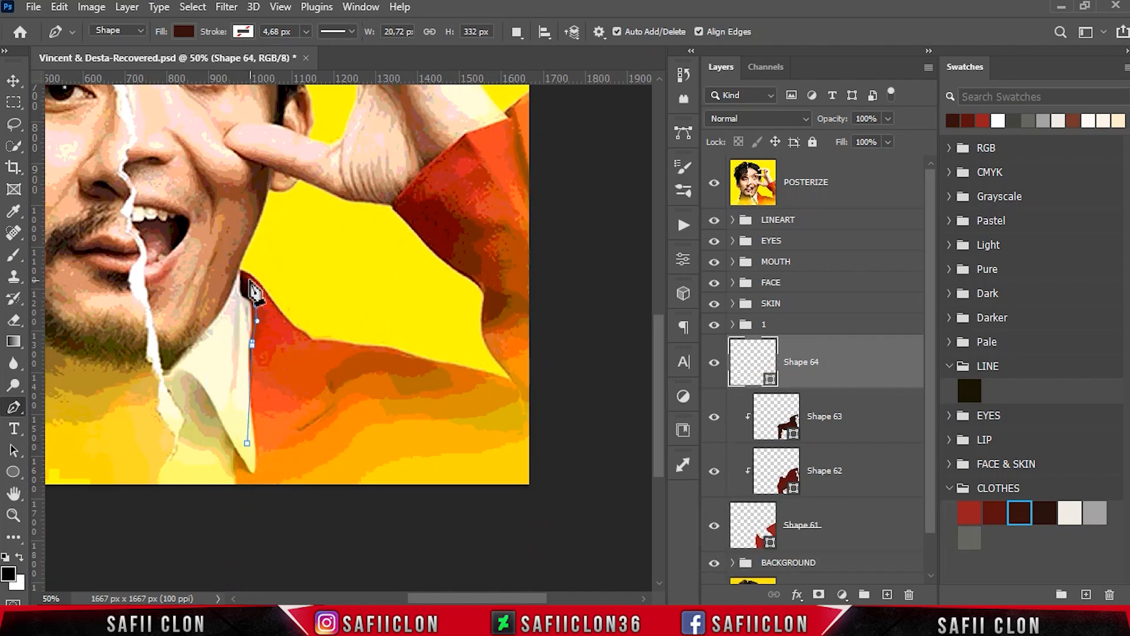
click(261, 261)
click(219, 261)
click(226, 322)
click(236, 375)
click(247, 415)
click(247, 443)
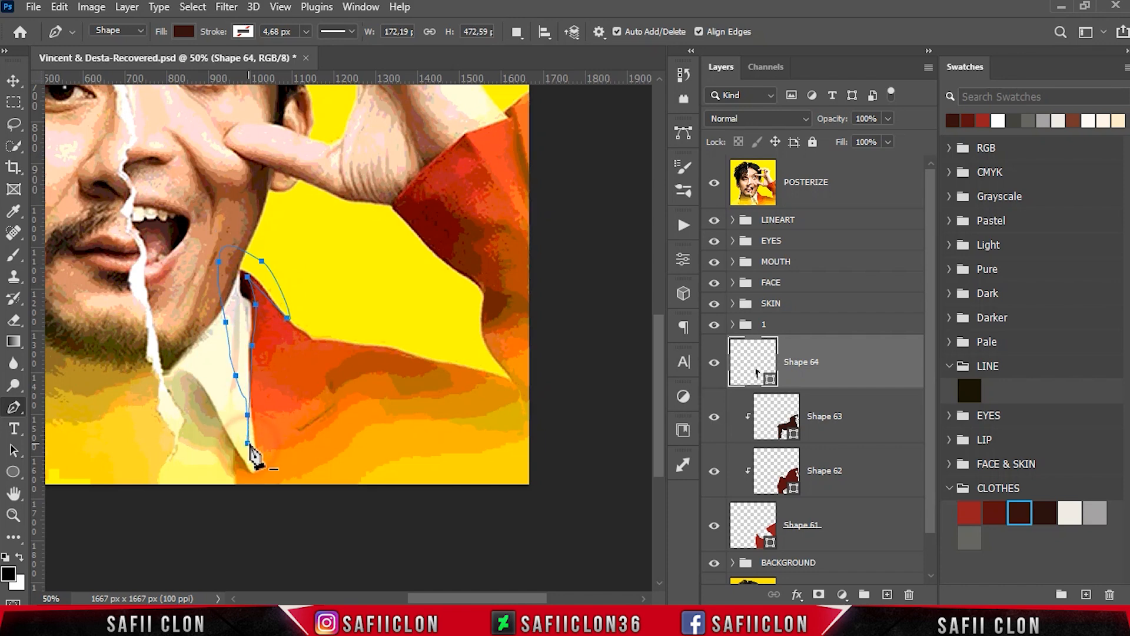
- Hide the posterized reference, recolour the collar shadow to 29100d from the CLOTHES swatches and clip it to the jacket
click(715, 184)
double_click(773, 382)
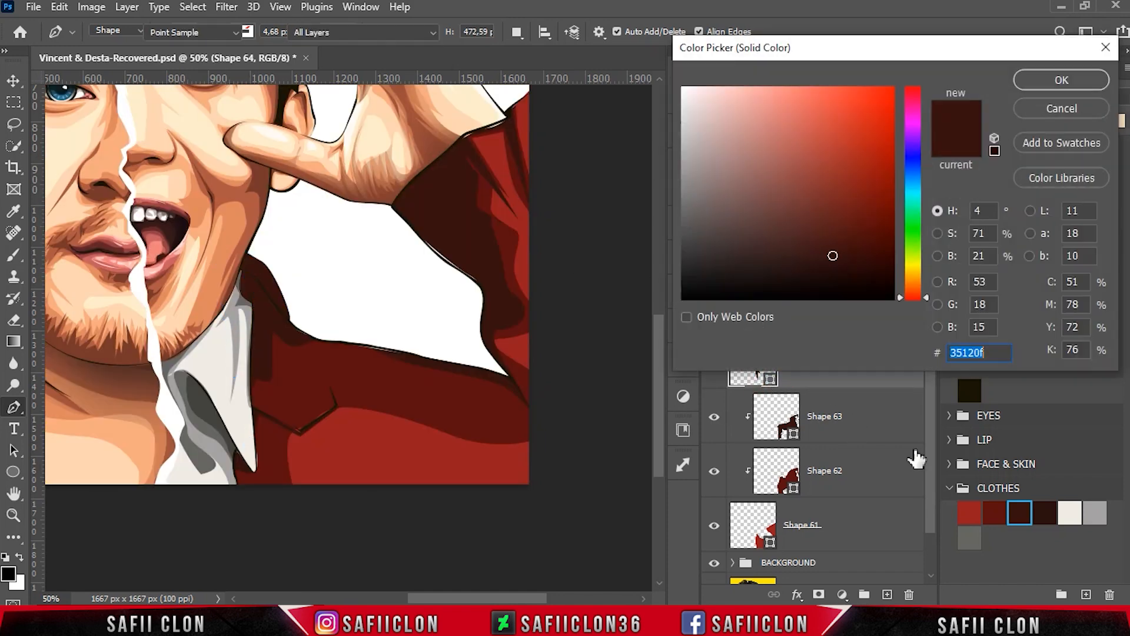
click(1052, 508)
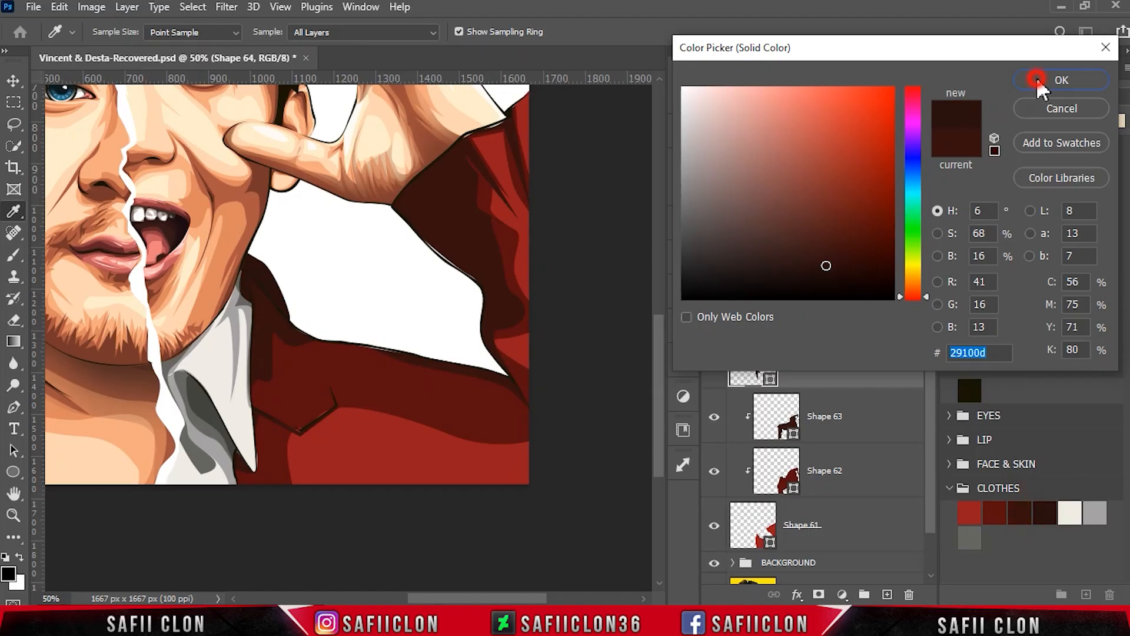
click(1036, 80)
right_click(845, 369)
click(894, 317)
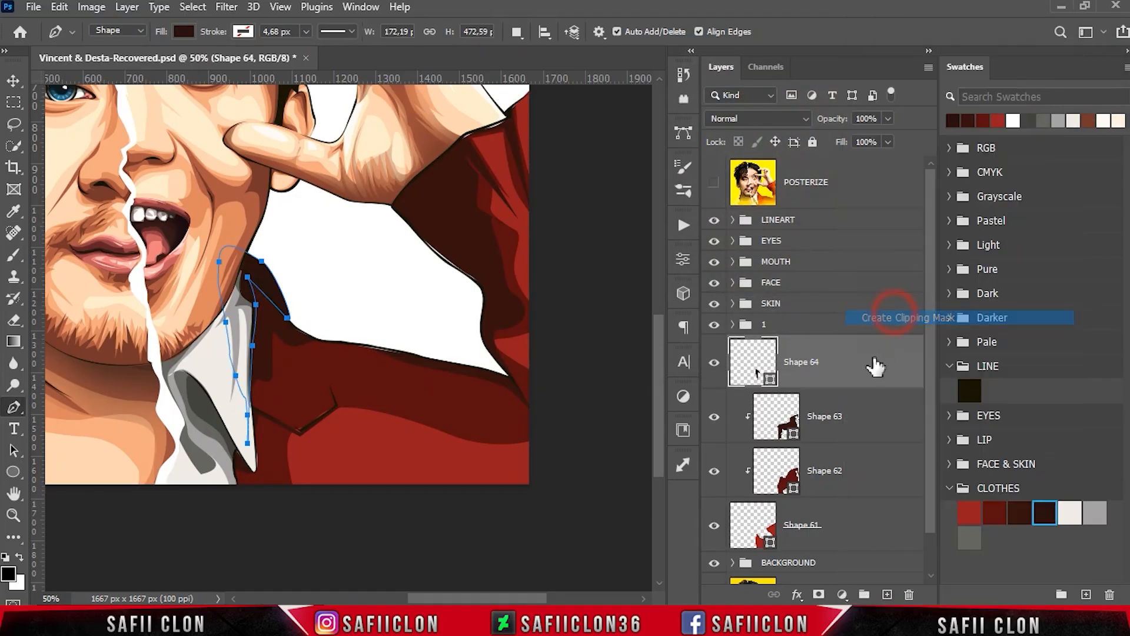
- With Combine Shapes and the reference shown, add a closed shadow along the raised sleeve's underside from the underarm to the wrist
click(517, 32)
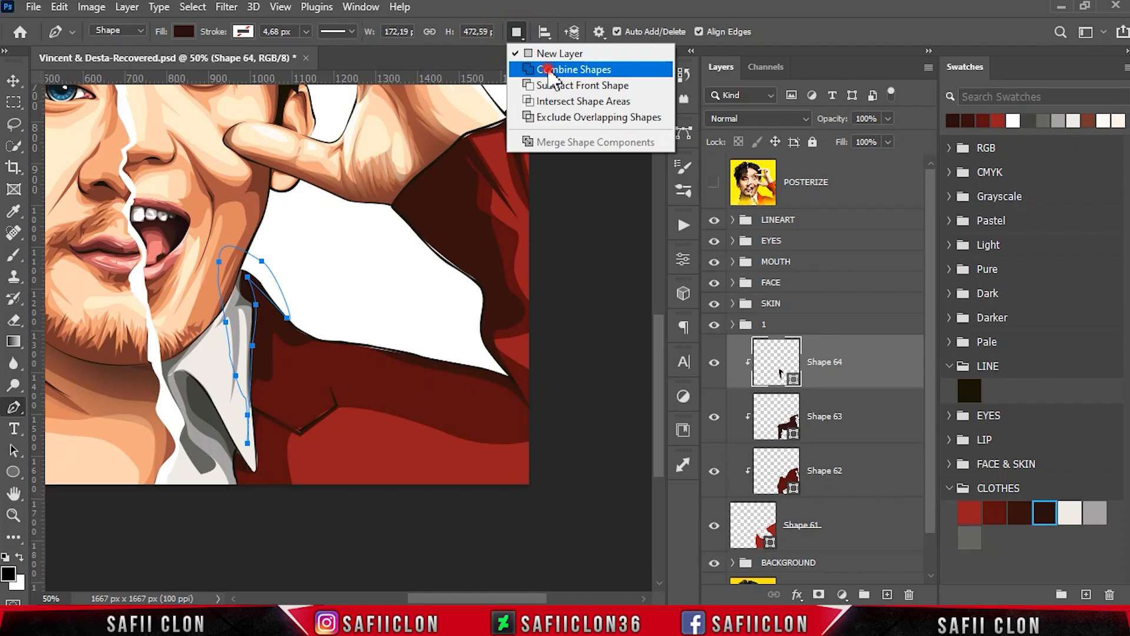
click(550, 70)
click(714, 183)
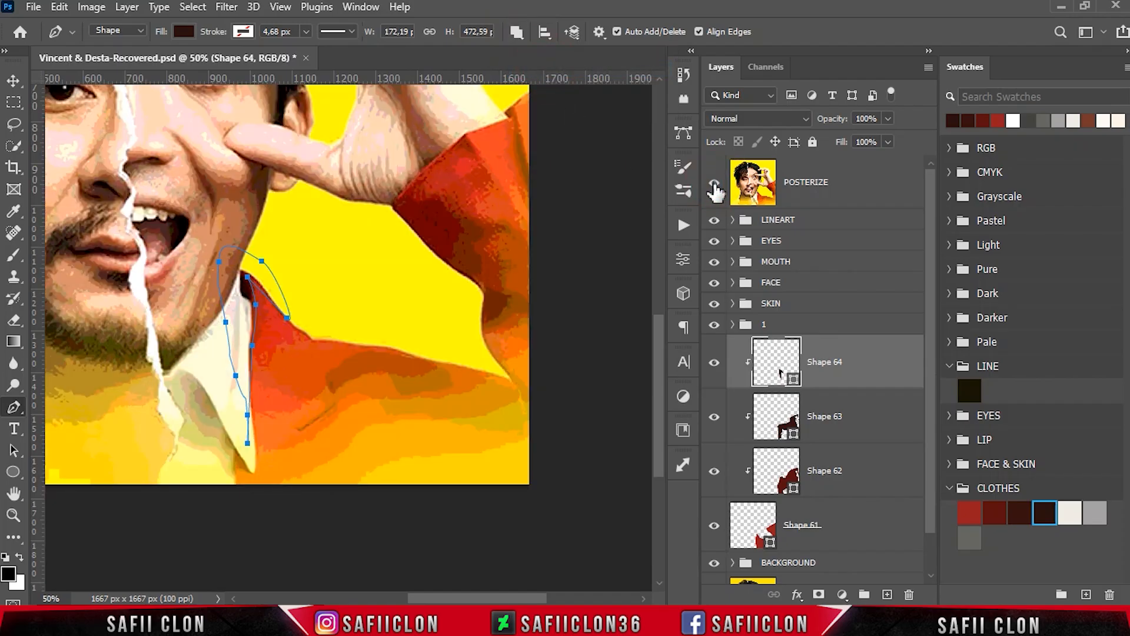
click(524, 401)
click(523, 405)
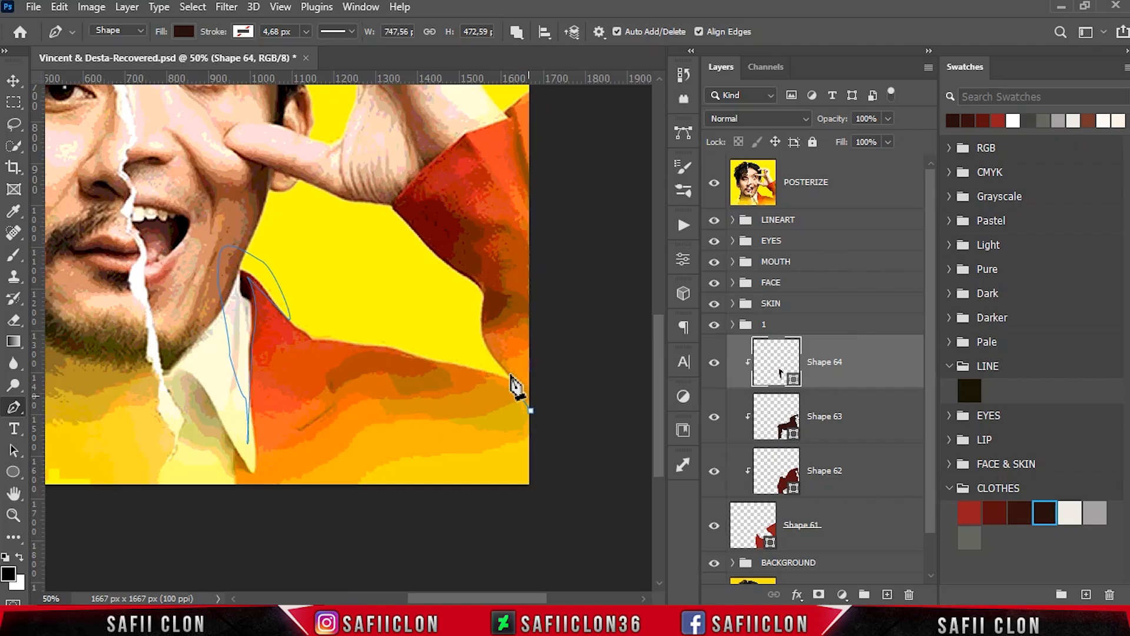
drag(410, 259, 434, 198)
drag(456, 214, 464, 226)
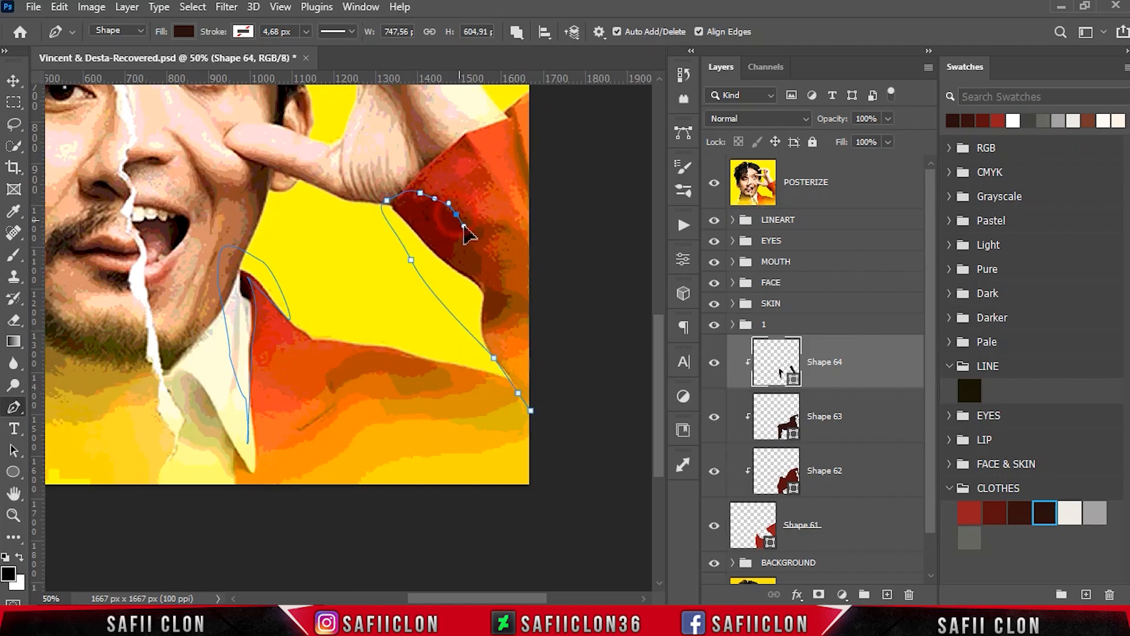
click(472, 261)
click(476, 283)
drag(491, 292, 486, 341)
click(518, 393)
click(531, 411)
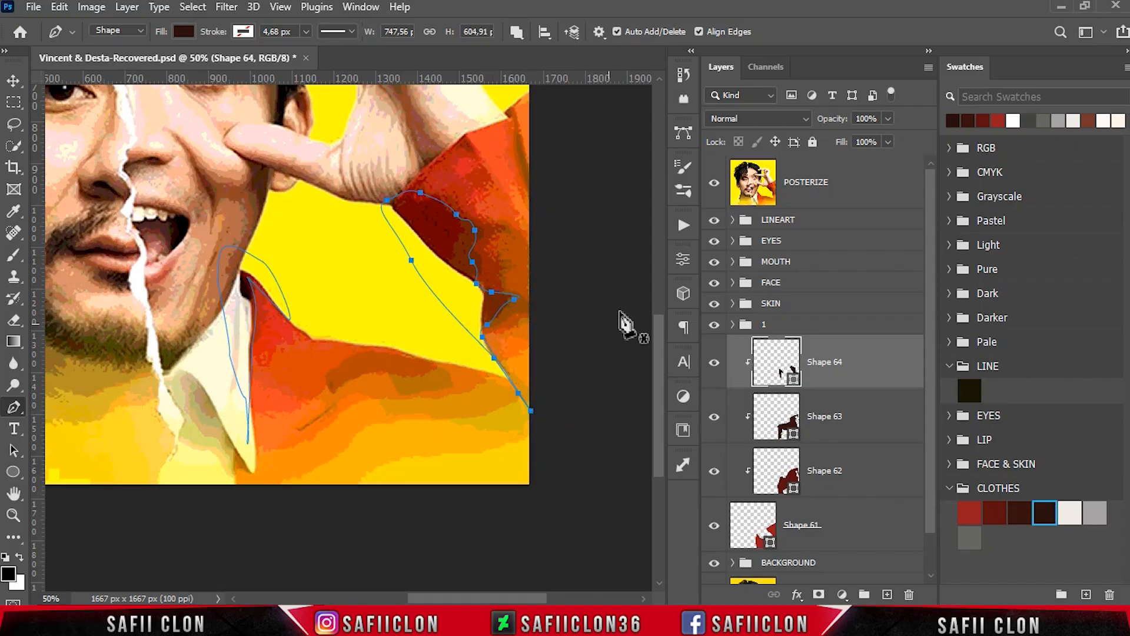
- Hide the posterized reference and set the Pen tool back to drawing on a new layer
click(713, 187)
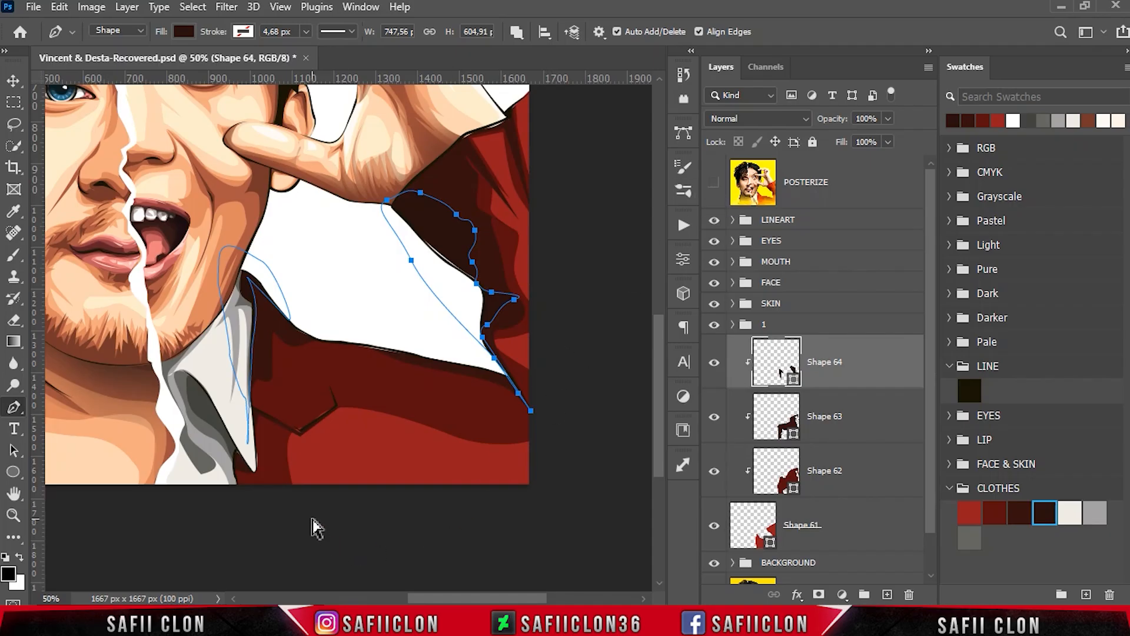
key(ctrl+minus)
key(ctrl+minus)
key(ctrl+minus)
key(ctrl+minus)
key(ctrl+plus)
key(ctrl+plus)
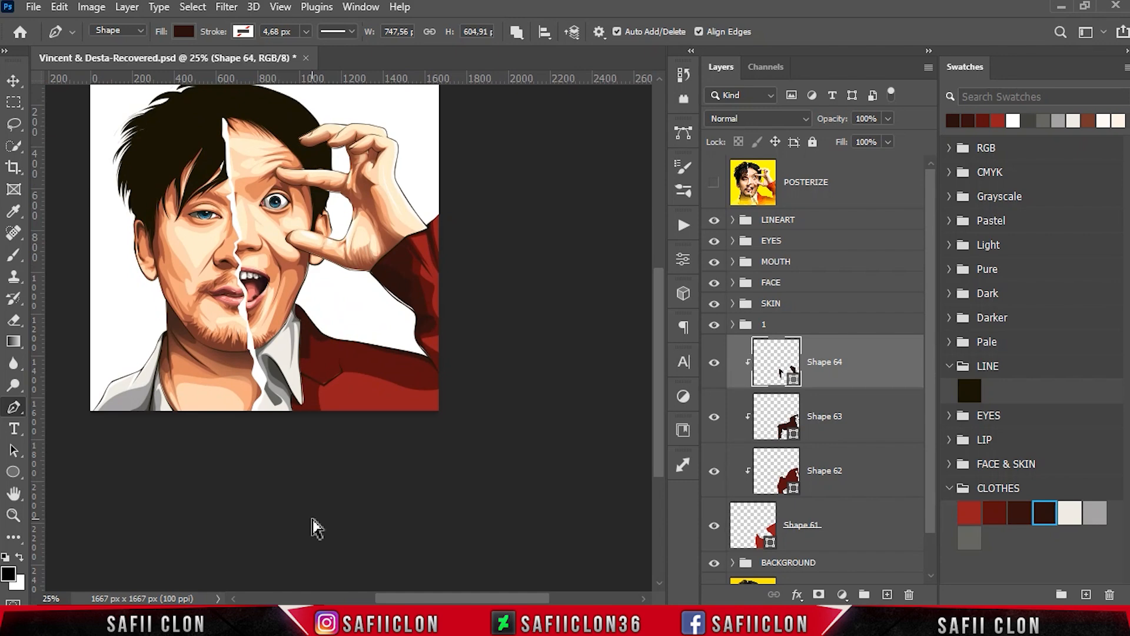
click(516, 31)
click(543, 54)
key(Return)
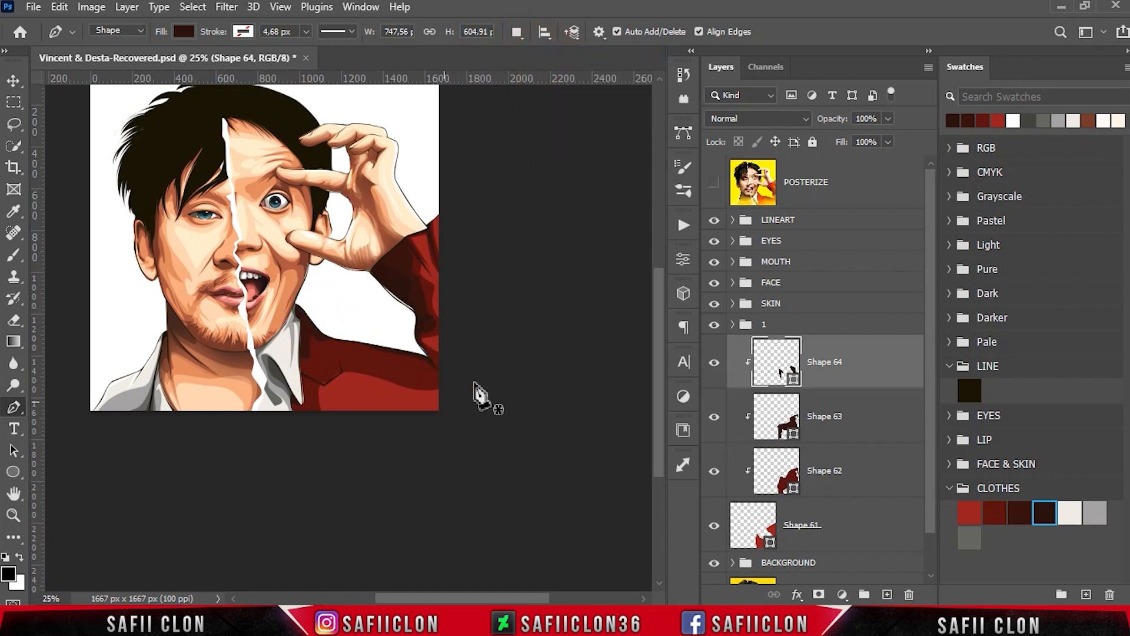
- Check the reference and draw a highlight about 691 by 222 px across the lower chest, extending past the canvas edges
click(714, 188)
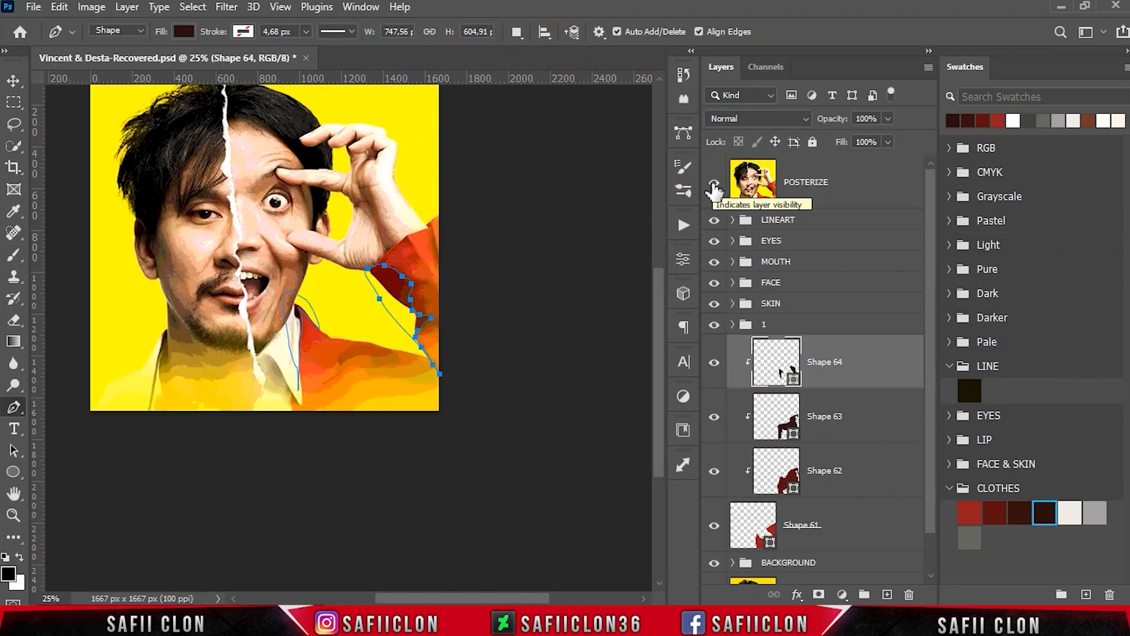
click(714, 188)
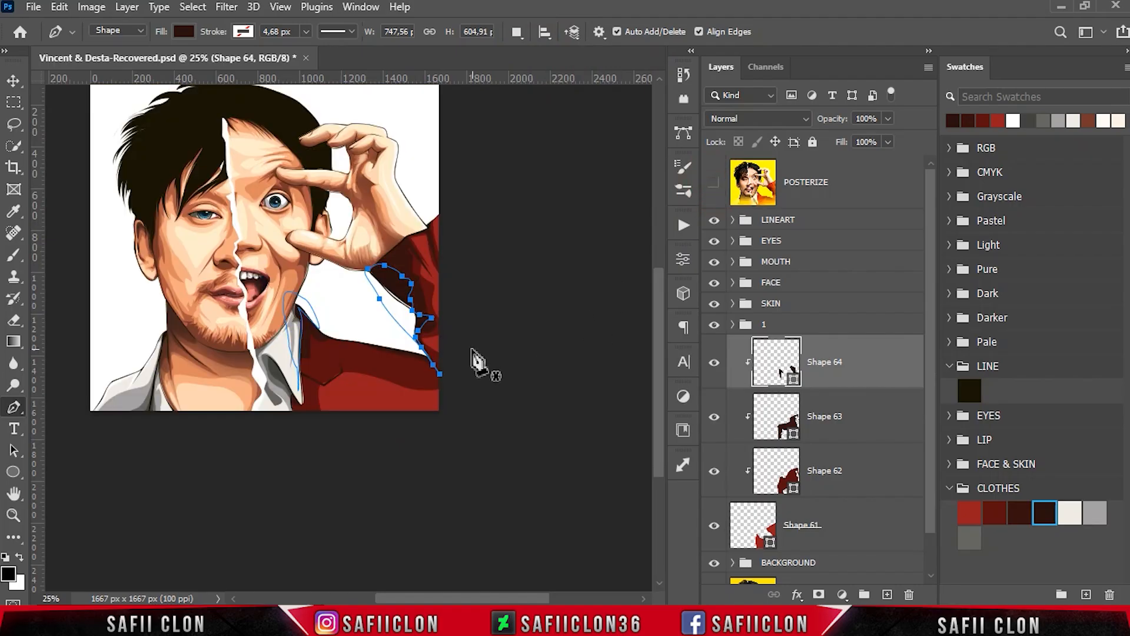
click(333, 421)
drag(332, 391, 373, 433)
click(456, 403)
click(386, 432)
click(366, 431)
click(333, 420)
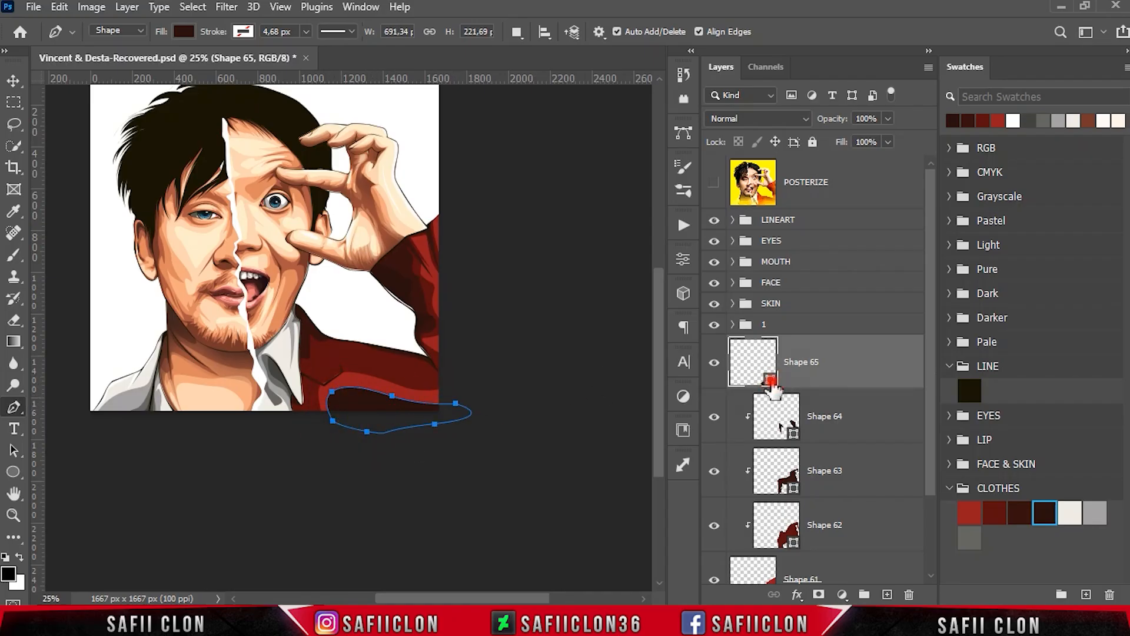
- Recolour the chest highlight to the bright red be2a2e and clip it to the jacket
double_click(771, 382)
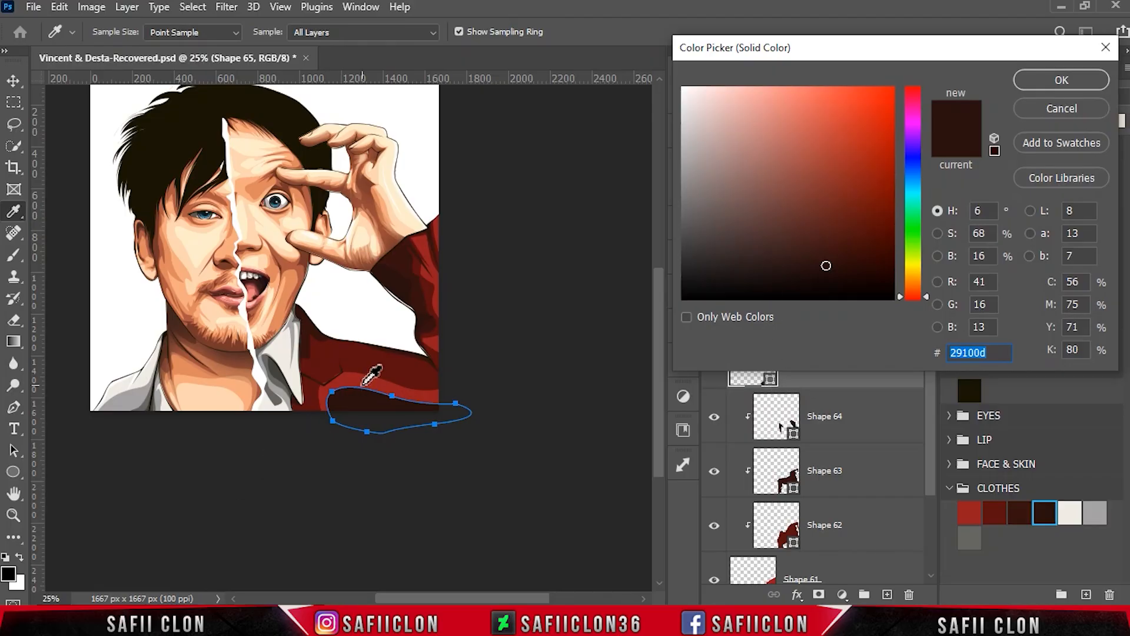
click(363, 383)
click(843, 154)
drag(837, 151, 847, 142)
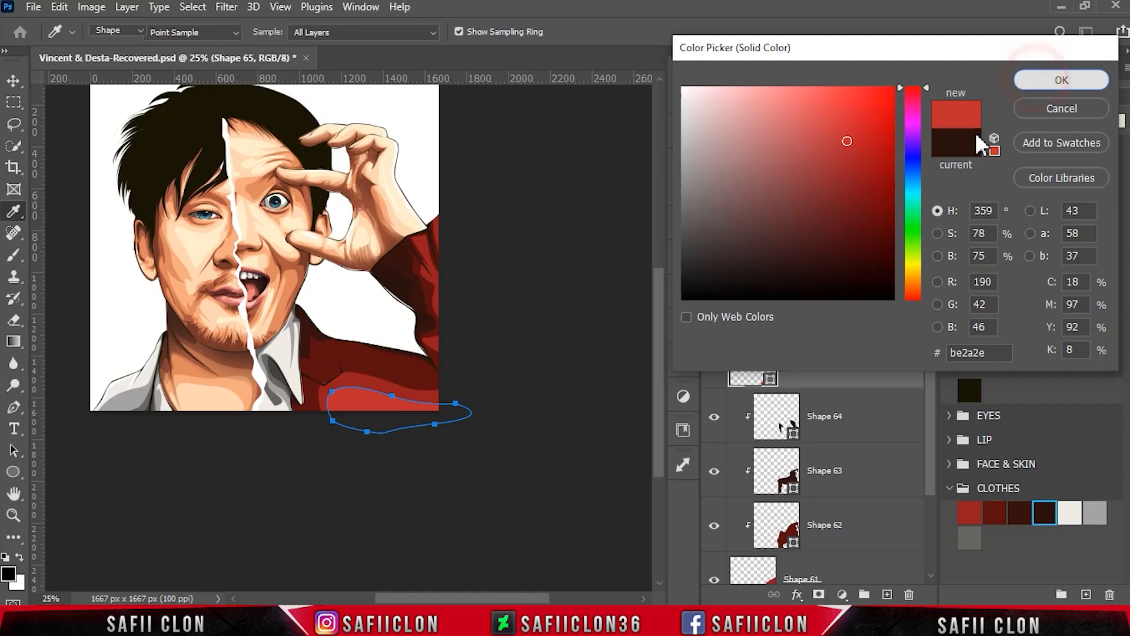
click(1061, 80)
right_click(845, 361)
click(885, 317)
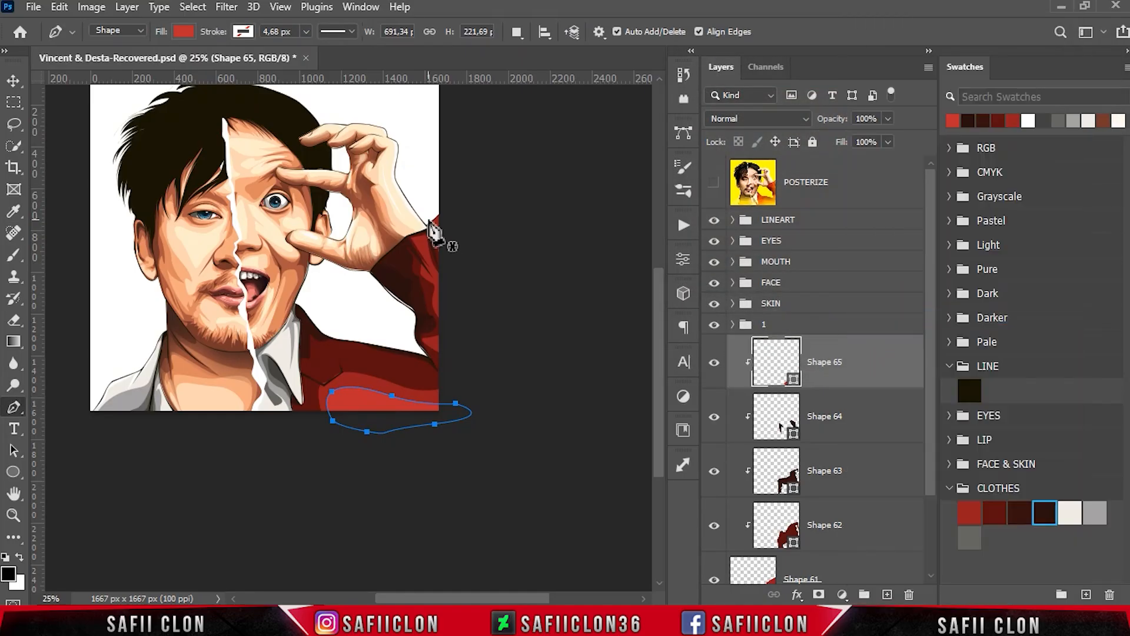
- With Combine Shapes active, add a narrow highlight on the upper sleeve where it meets the canvas edge
click(517, 33)
click(562, 68)
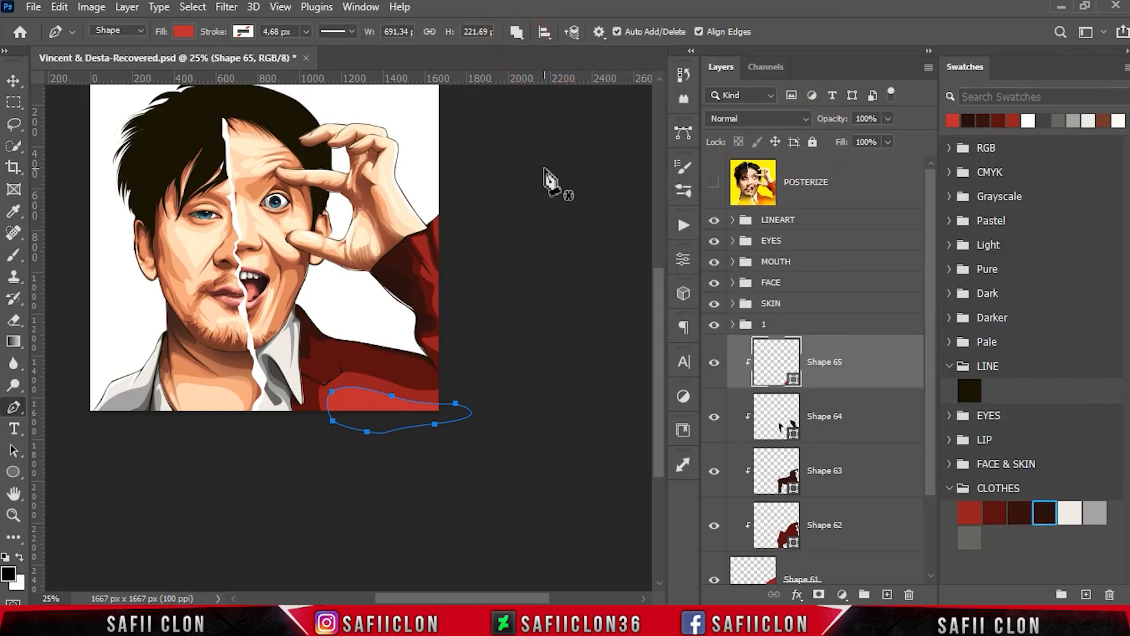
key(ctrl+plus)
key(ctrl+plus)
key(ctrl+plus)
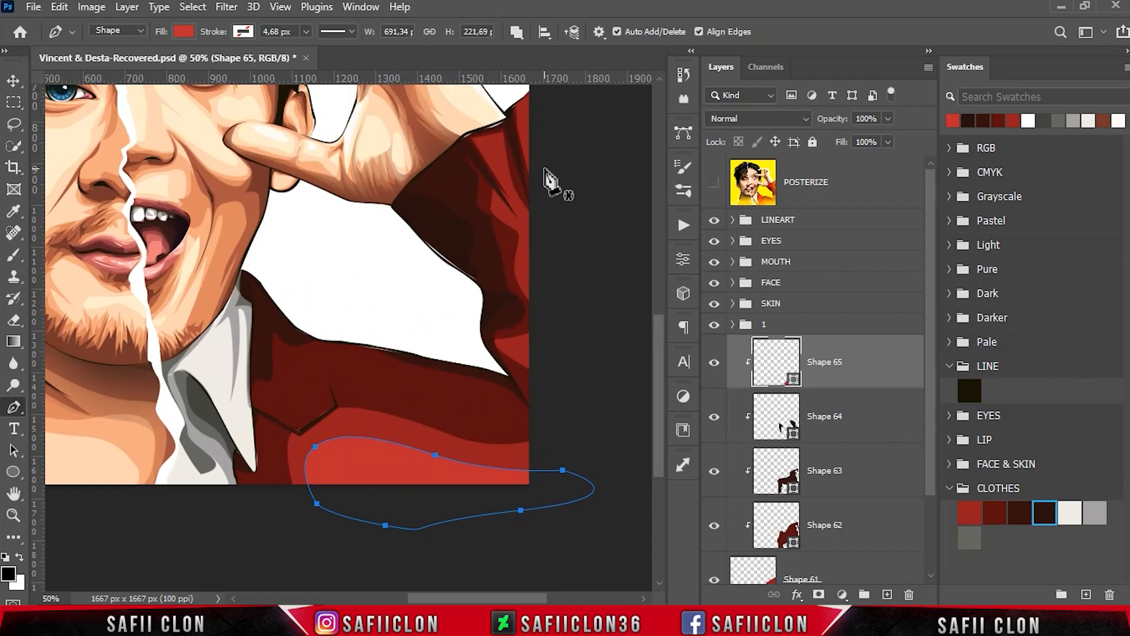
scroll(544, 129, up, 1)
click(541, 124)
drag(523, 147, 520, 160)
click(531, 209)
click(539, 149)
click(540, 124)
- Add three small closed highlights to the raised sleeve: one below the cuff, one in the fold and one at the canvas edge
click(480, 180)
click(500, 182)
drag(520, 248, 530, 260)
click(479, 181)
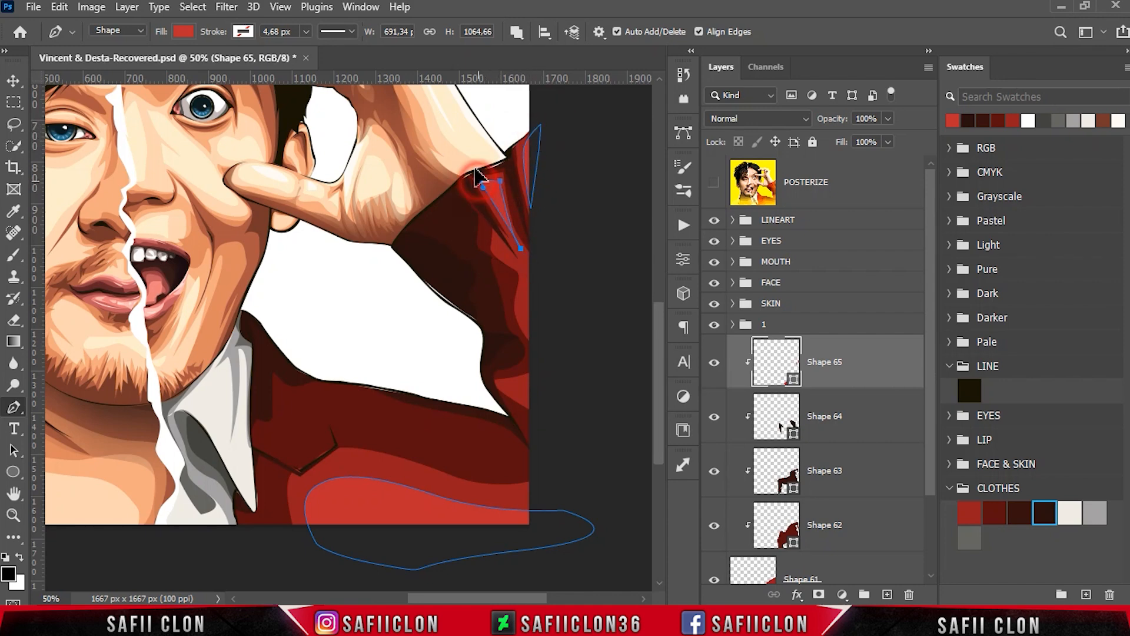
click(515, 263)
click(496, 238)
click(496, 251)
click(515, 262)
click(535, 262)
drag(525, 310, 532, 341)
click(538, 344)
click(535, 262)
- Add a closed highlight along the top edge of the jacket's shoulder
scroll(538, 264, down, 1)
click(297, 320)
drag(322, 349, 337, 352)
mouse_move(456, 365)
mouse_down()
mouse_move(503, 380)
mouse_move(438, 339)
mouse_up()
drag(331, 308, 270, 305)
click(297, 320)
- Add a thin closed highlight along the jacket collar's outer edge and finish the path
click(253, 265)
drag(300, 333, 307, 336)
drag(281, 286, 271, 276)
click(253, 266)
click(320, 358)
key(Escape)
key(ctrl+minus)
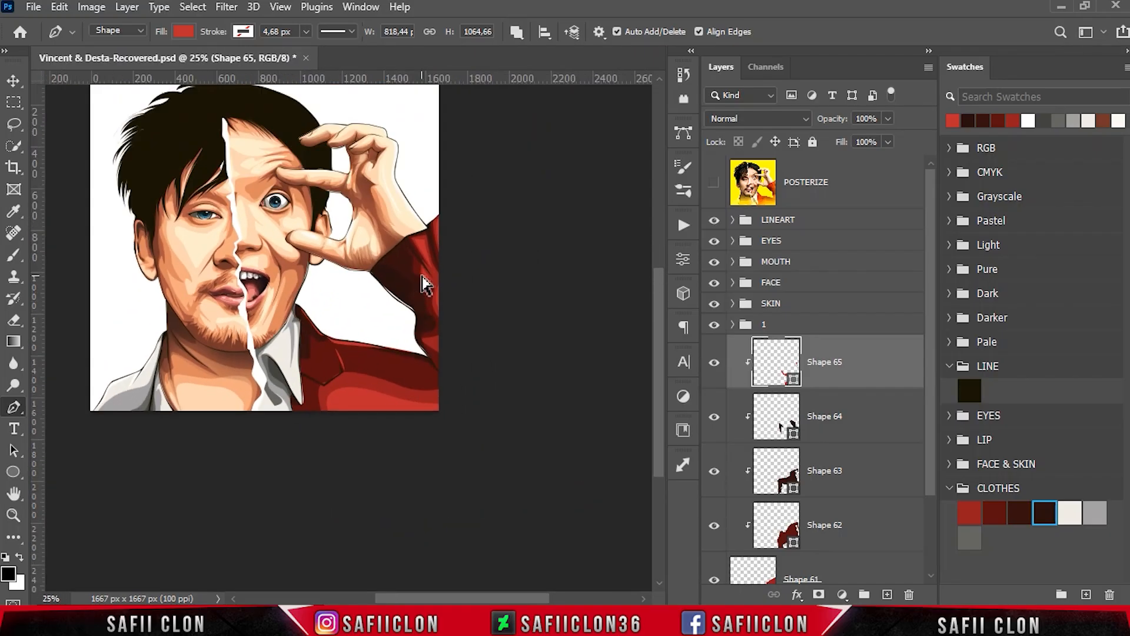
key(ctrl+minus)
- Group the red jacket base with its clipped shadow and highlight shapes as 2
scroll(933, 355, down, 3)
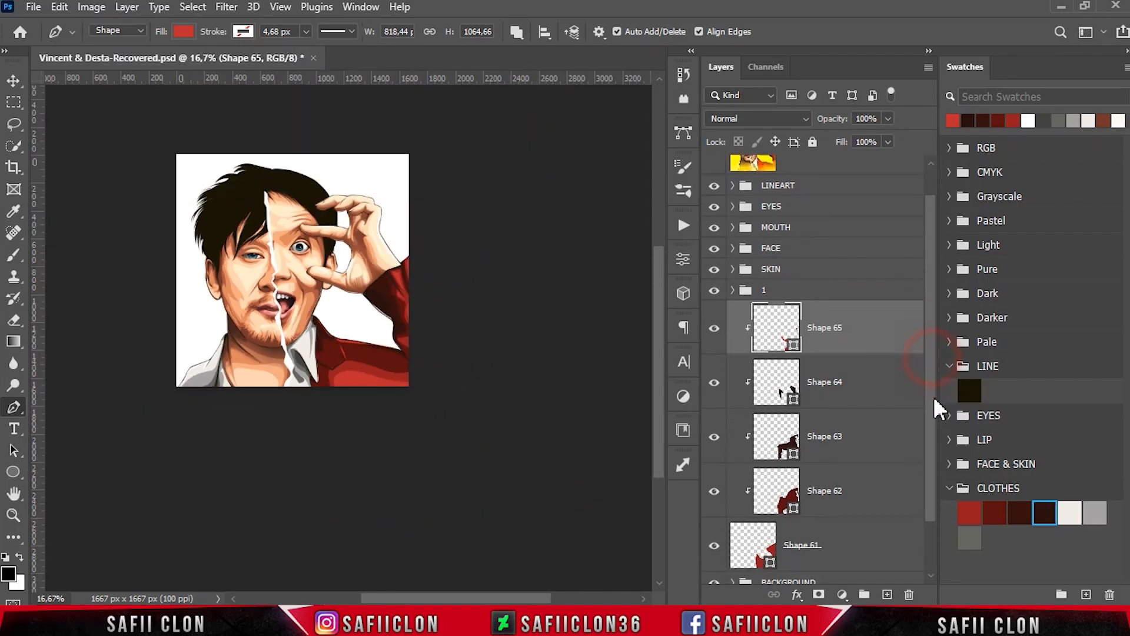
shift+click(868, 506)
right_click(856, 499)
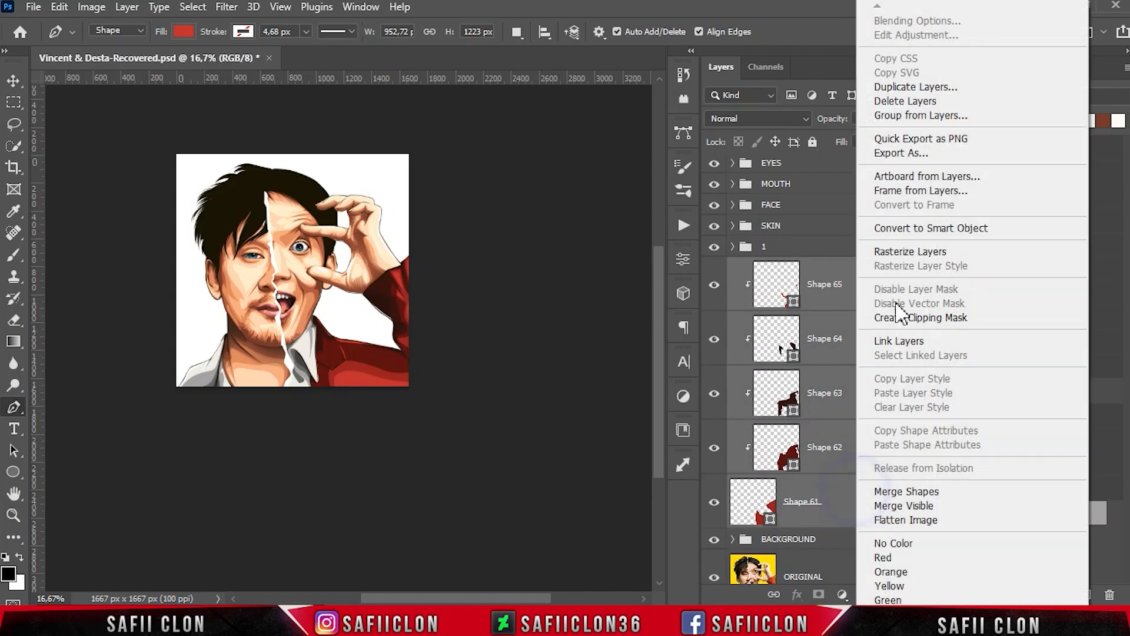
click(908, 112)
text(2)
click(699, 179)
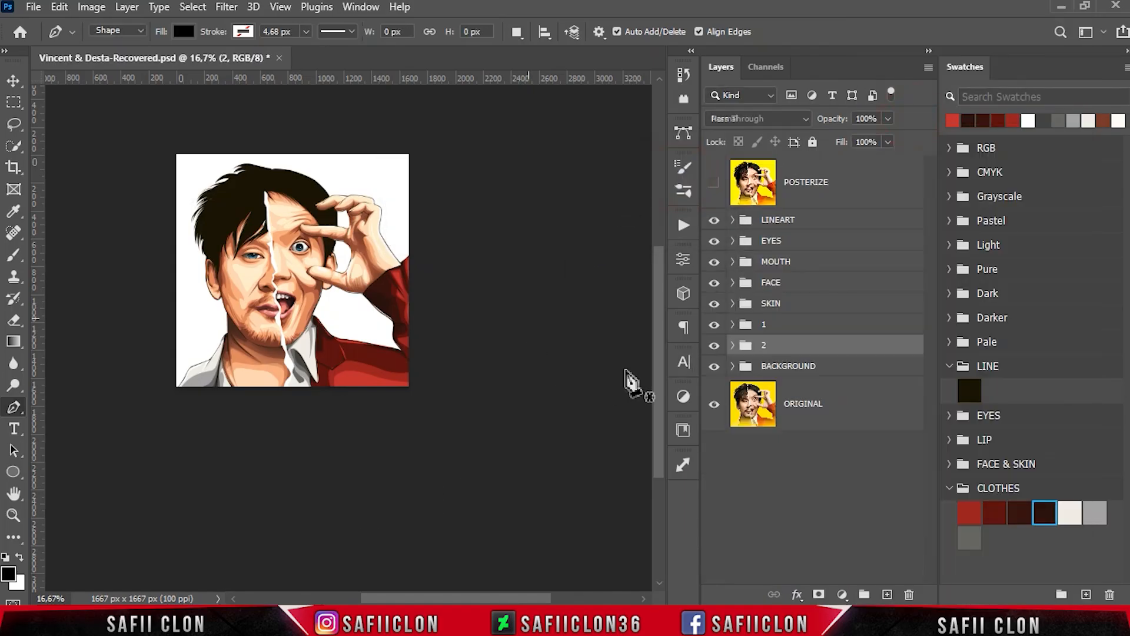
- Group the shirt group 1 and jacket group 2 together into one group named CLOTHES
shift+click(812, 326)
right_click(814, 334)
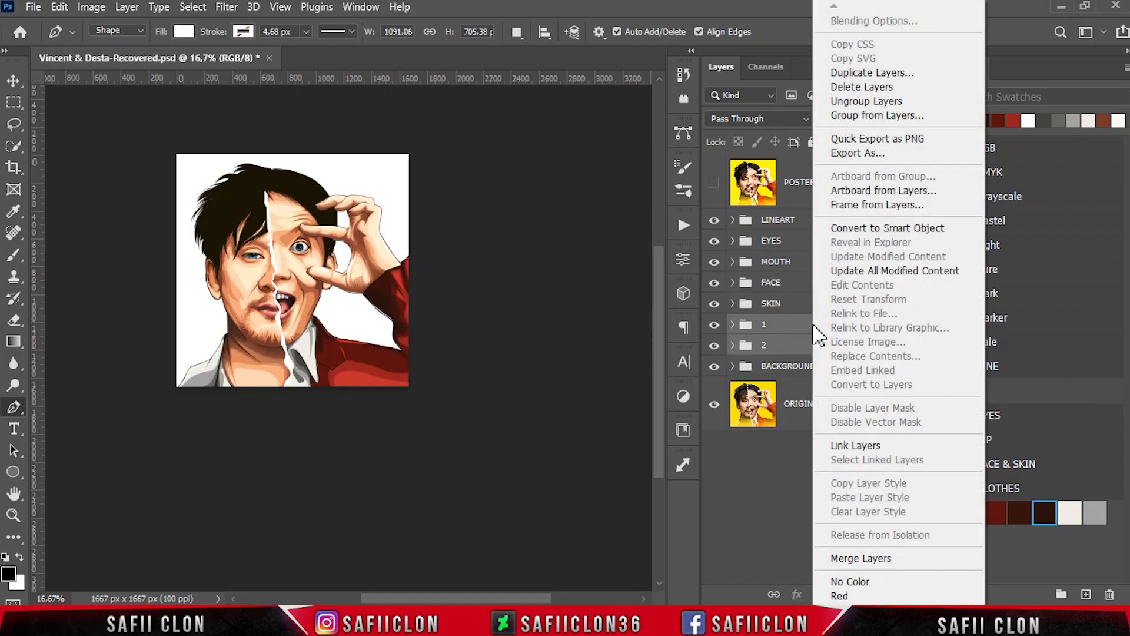
click(916, 112)
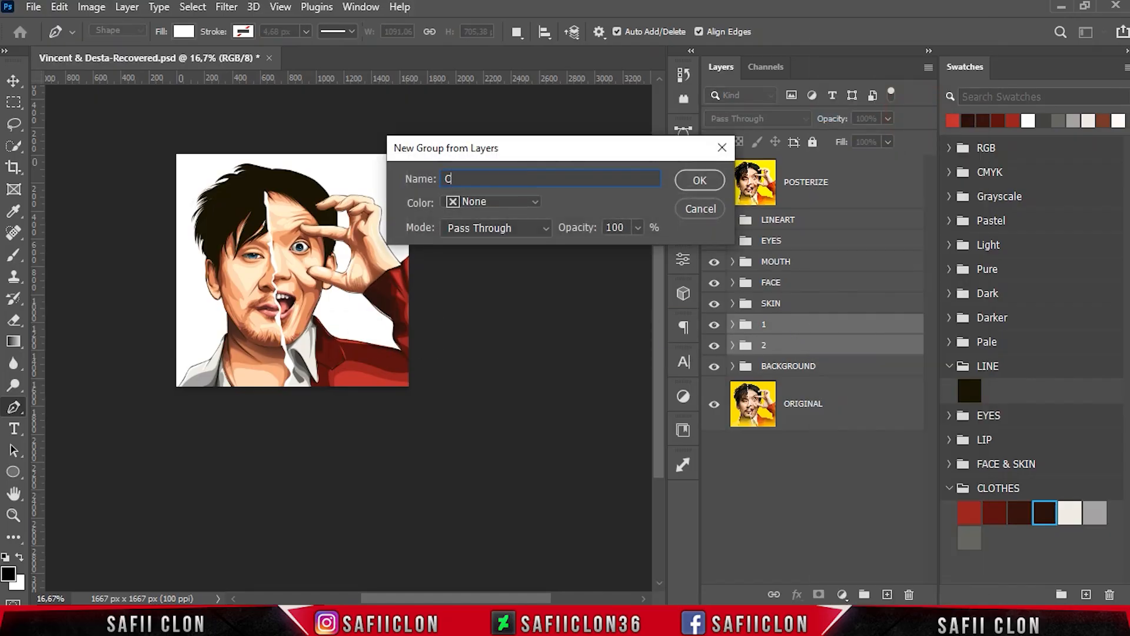
text(CLOTHES)
click(701, 180)
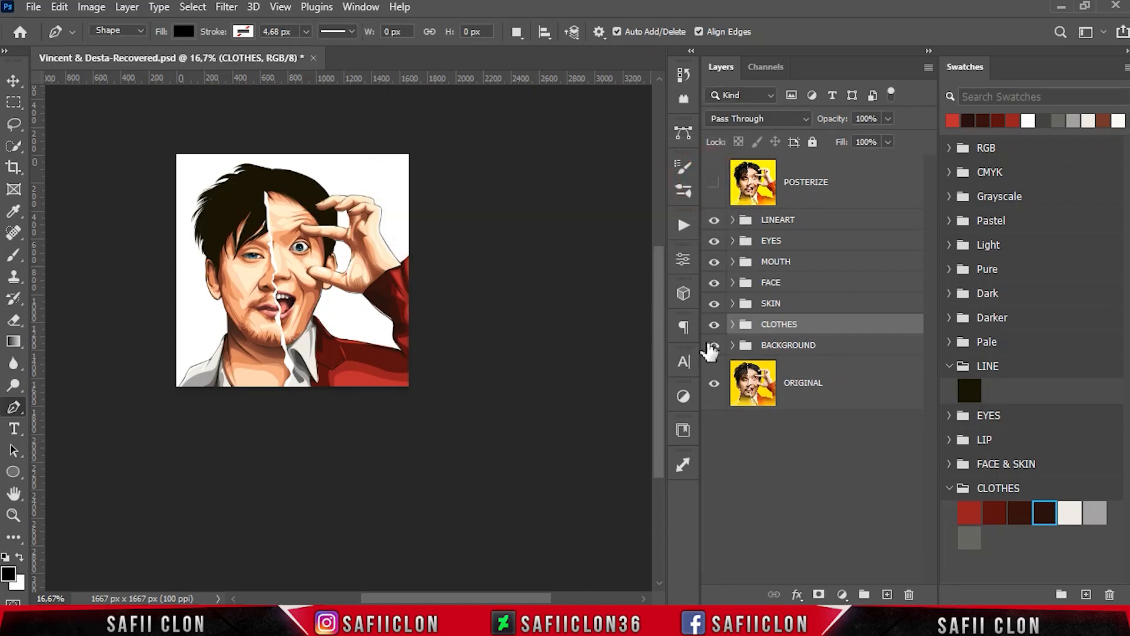
- Examine the clothes colouring across the whole portrait by hiding and reshowing the CLOTHES group
click(713, 325)
click(714, 325)
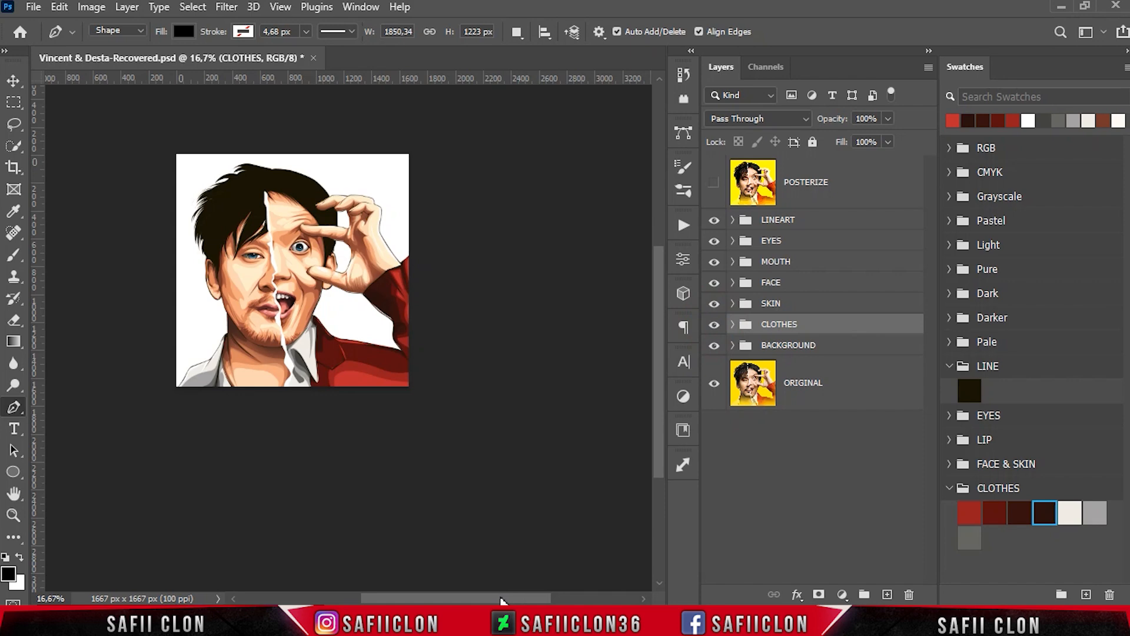
drag(502, 599, 478, 599)
key(ctrl+plus)
key(ctrl+plus)
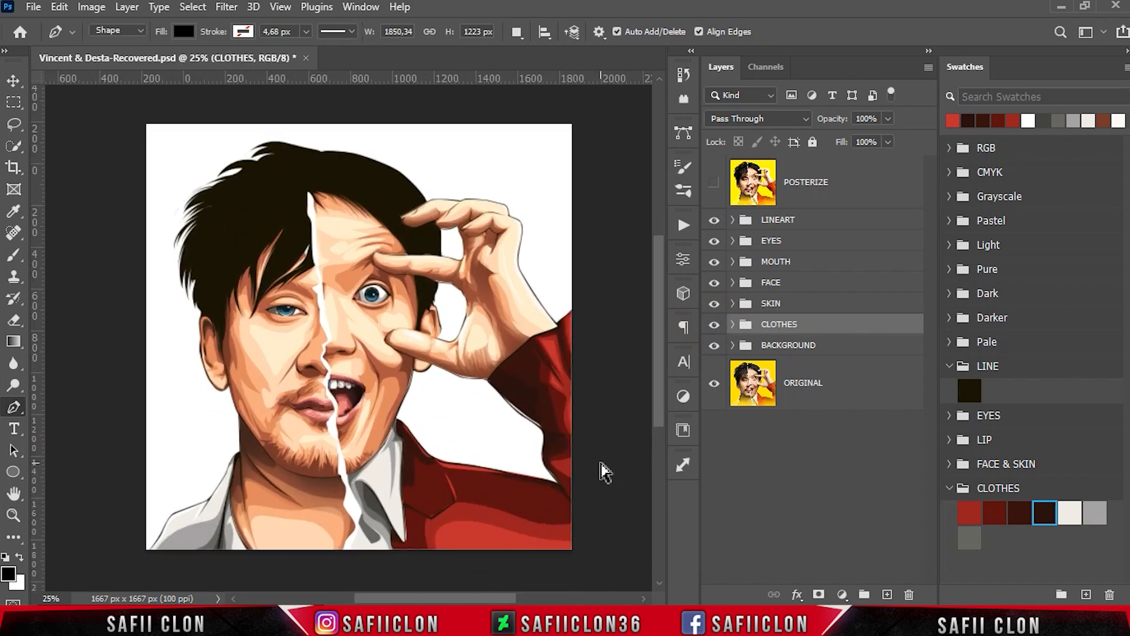
key(ctrl+plus)
key(ctrl+minus)
key(ctrl+minus)
key(ctrl+minus)
key(ctrl+plus)
key(ctrl+plus)
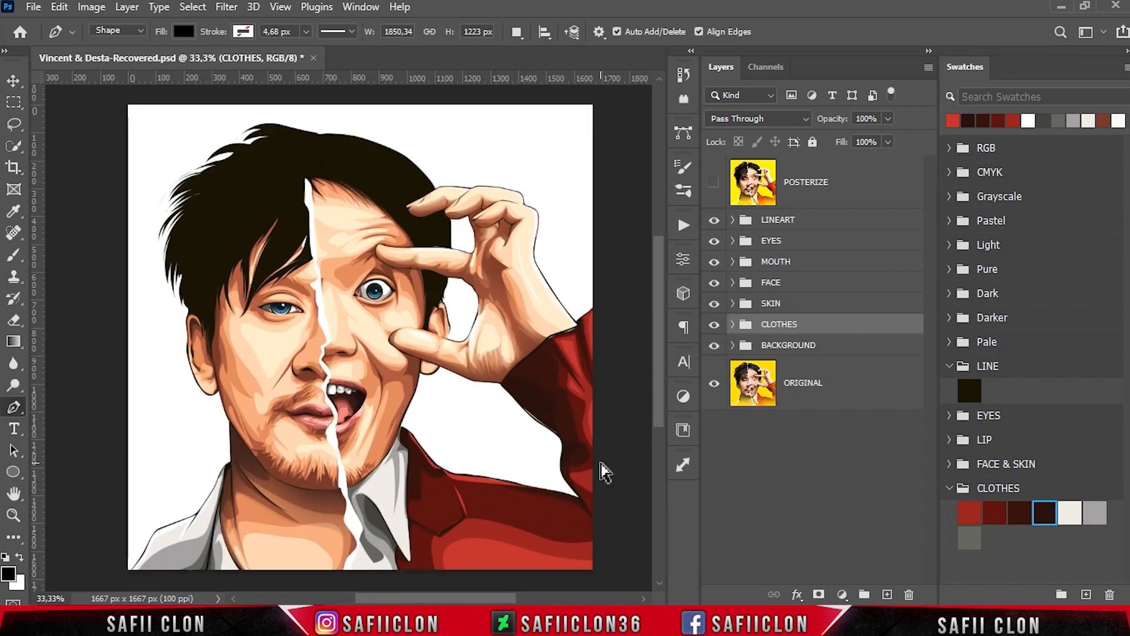
- Compare the enlarged portrait with and without the CLOTHES group, leave the group visible and save the document
click(714, 325)
click(714, 325)
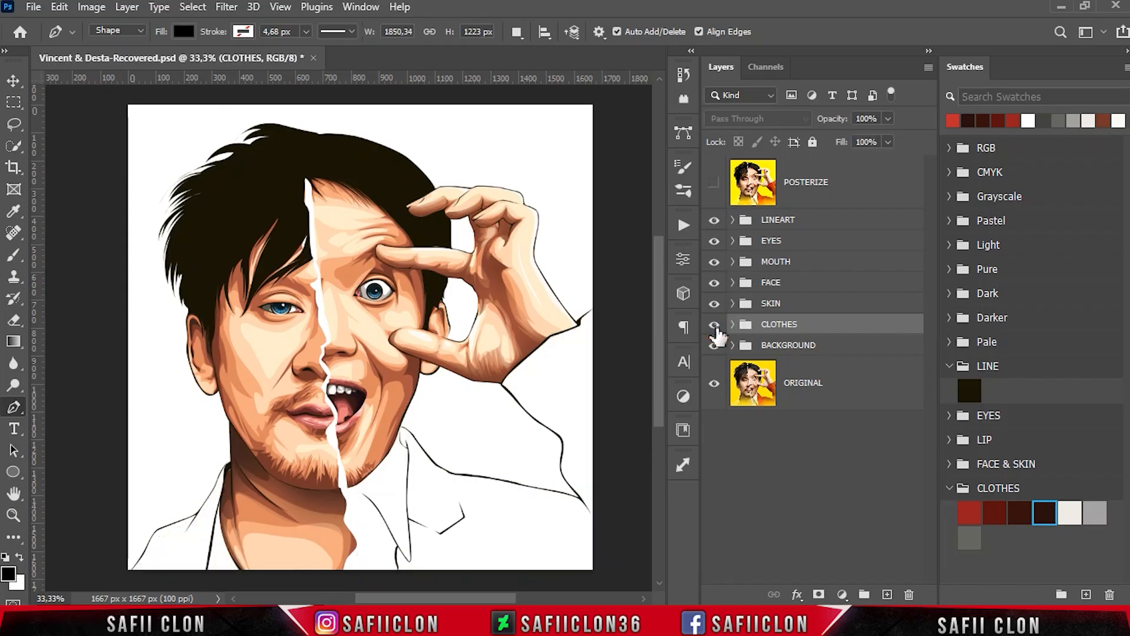
click(713, 324)
click(714, 325)
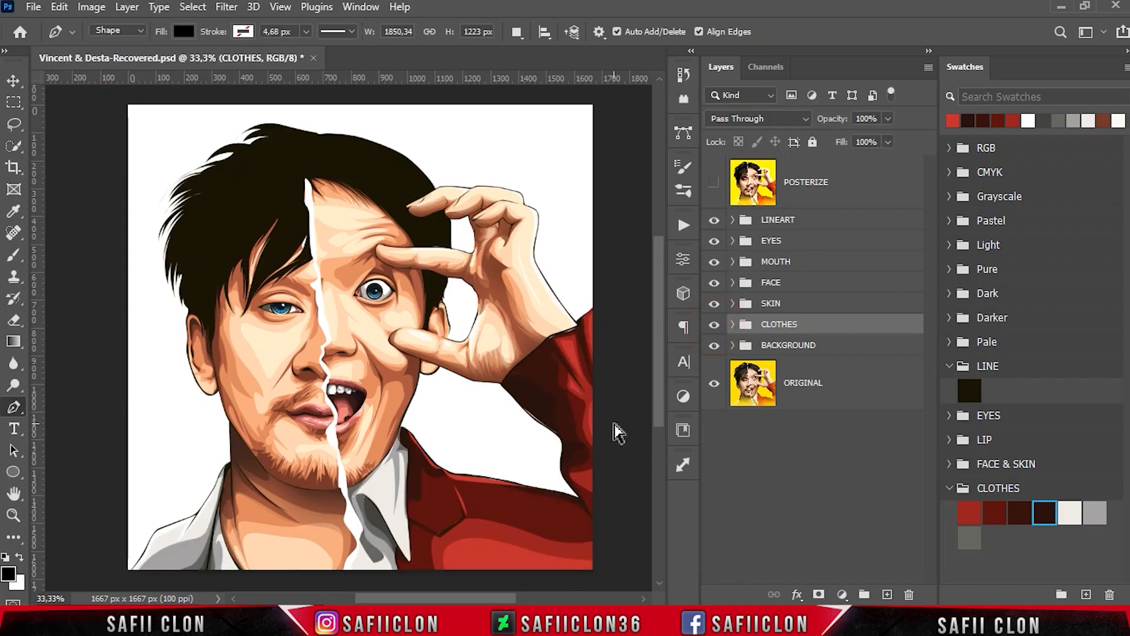
key(ctrl+s)
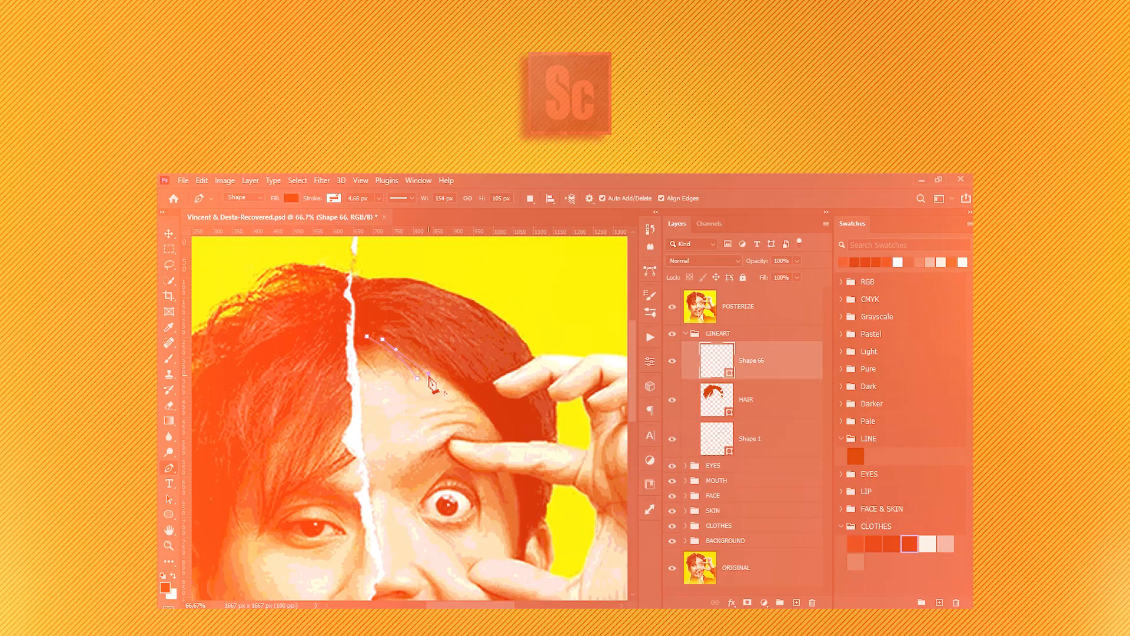